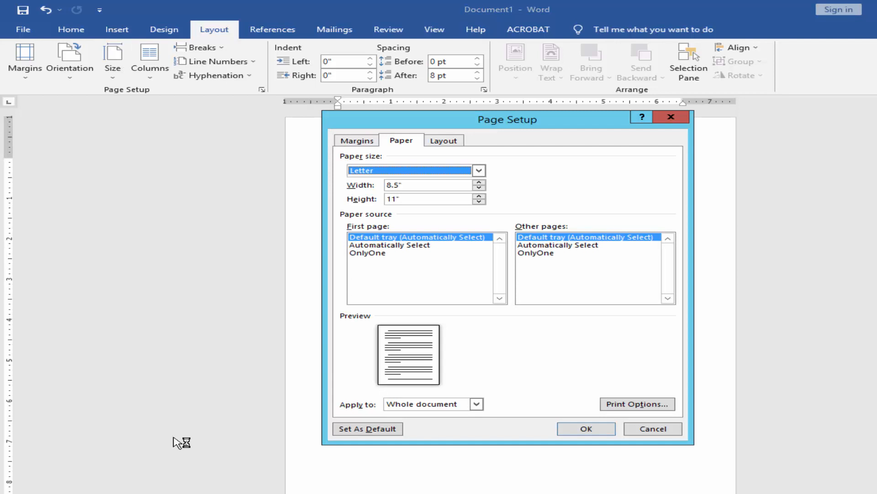
Set up the whole document as portrait A4 with top, bottom, left and right margins of 0.5".
click(395, 168)
scroll(396, 179, down, 1)
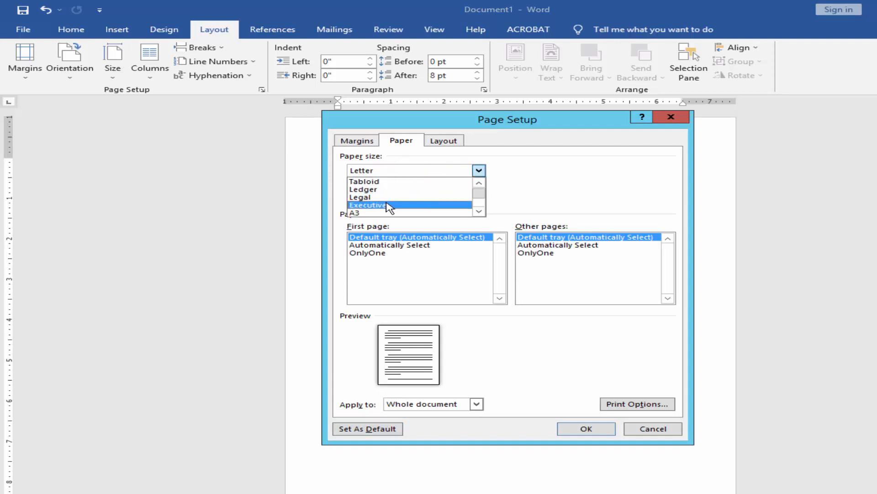
scroll(386, 201, down, 1)
click(339, 215)
click(357, 141)
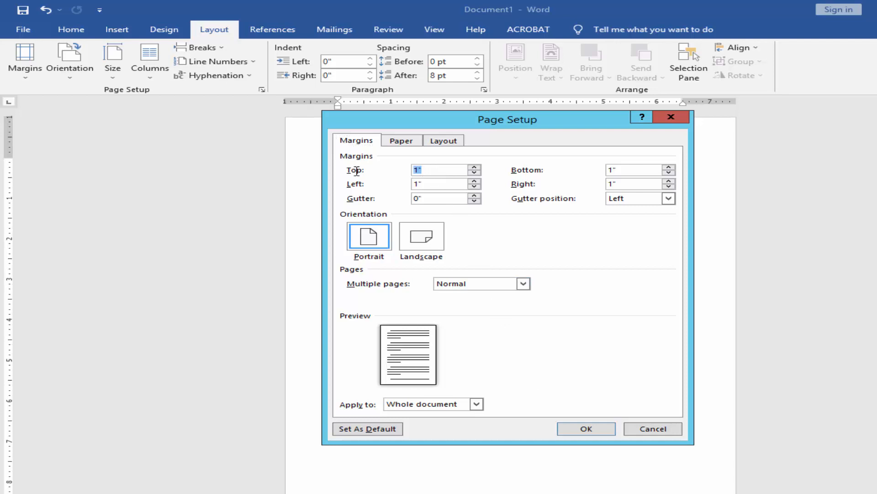
key(Tab)
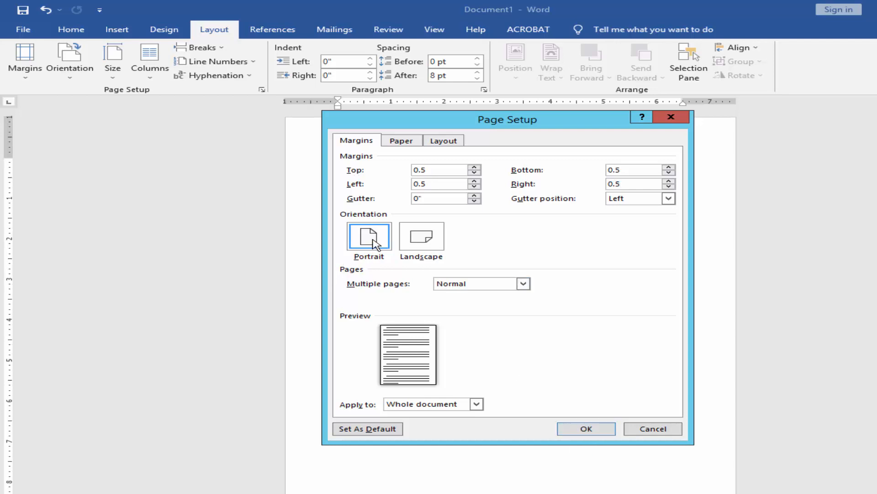
click(576, 430)
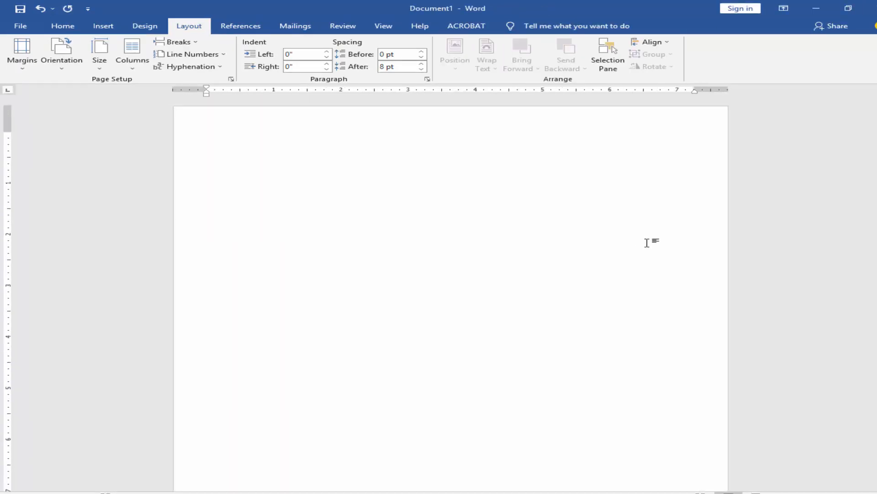
Draw a rectangle about 2.35" wide and 1.4" high in the page's upper-right corner.
scroll(647, 243, up, 4)
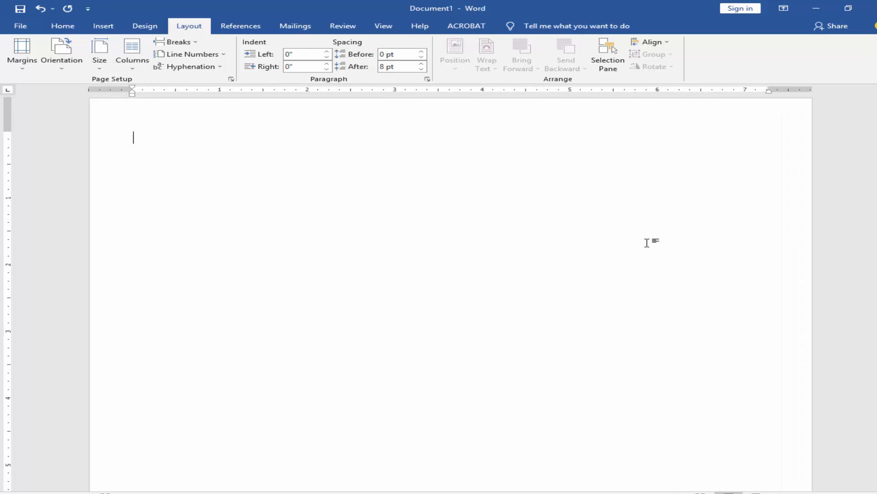
scroll(647, 242, down, 1)
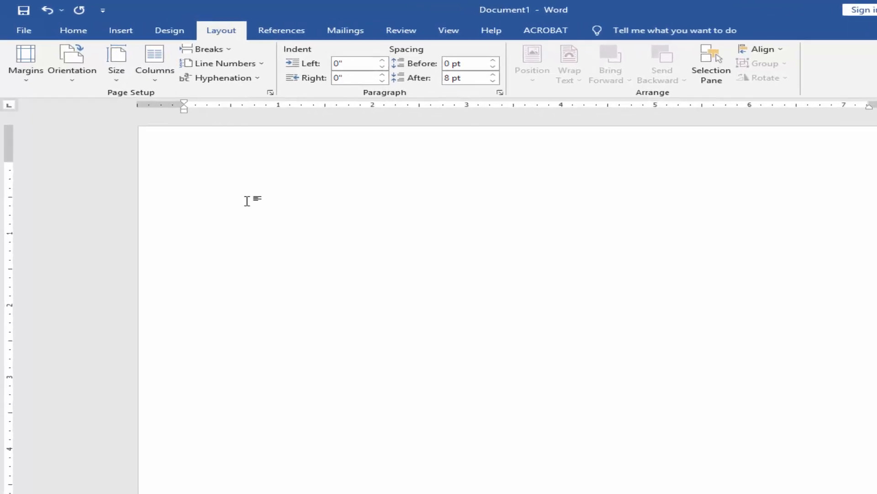
click(134, 35)
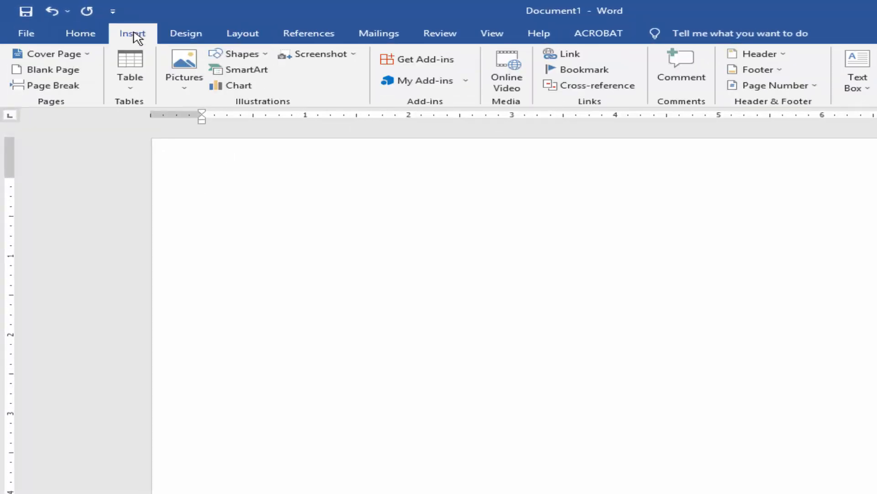
click(268, 55)
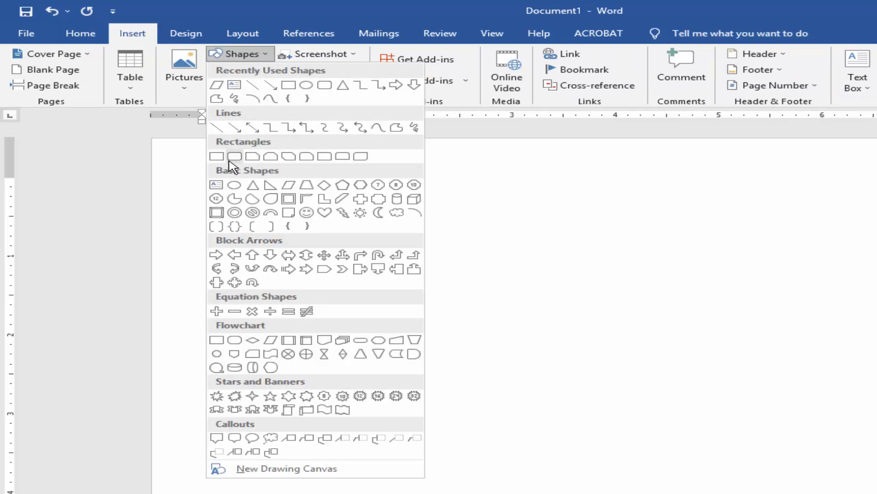
click(216, 155)
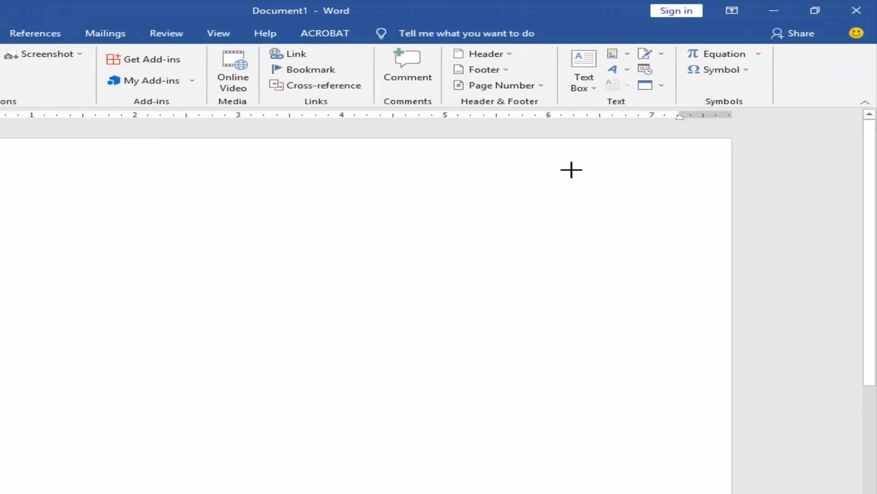
drag(515, 138, 731, 250)
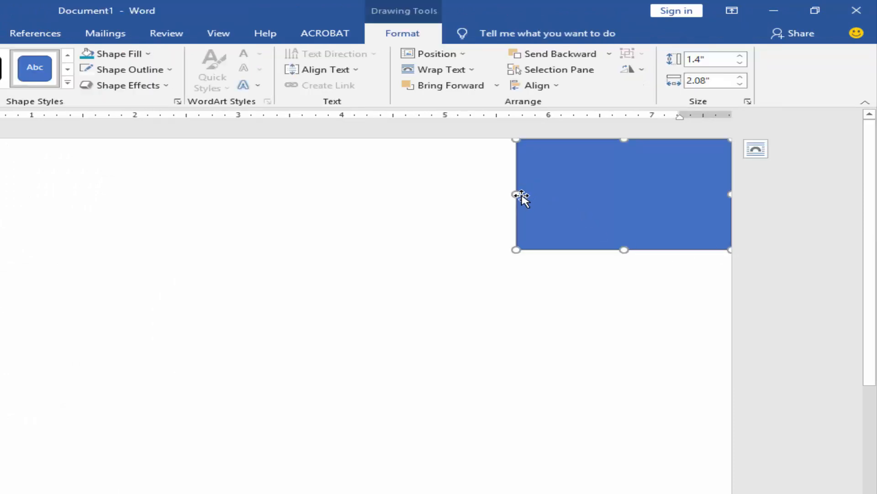
drag(511, 198, 489, 199)
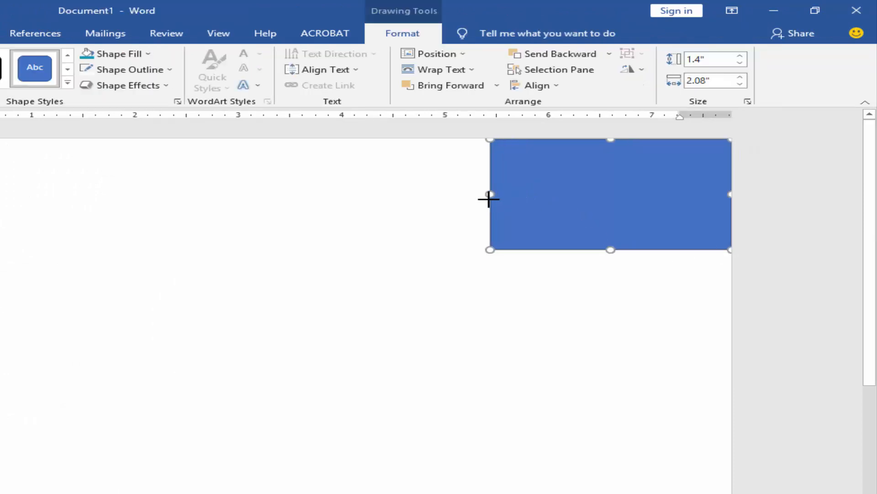
Edit the rectangle's points, moving its upper-left corner inward along the page's top edge to slant the left side.
right_click(573, 167)
click(623, 261)
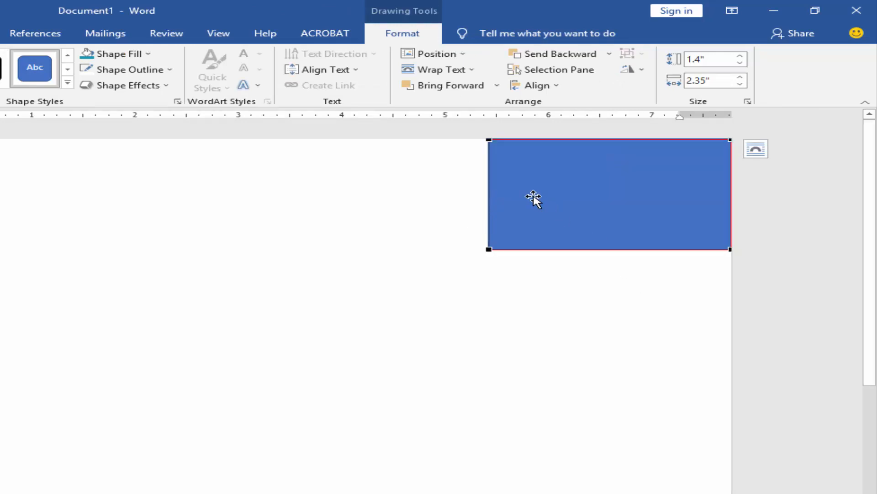
drag(497, 138, 573, 140)
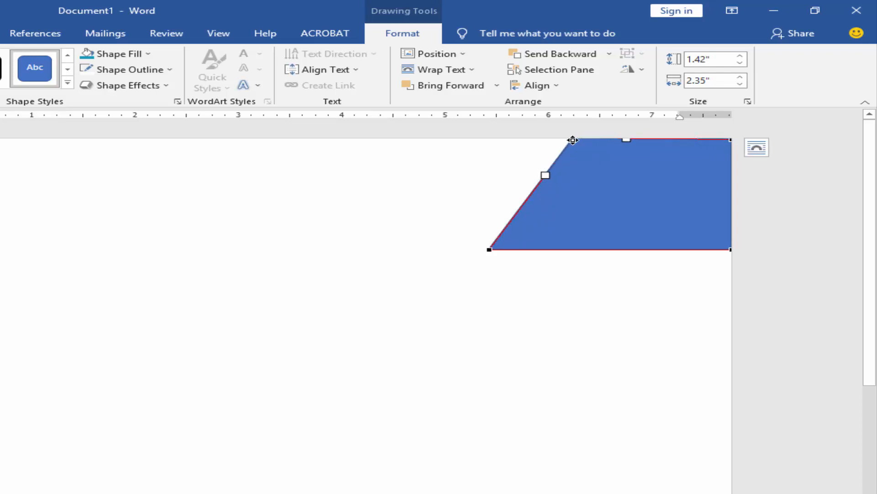
click(539, 293)
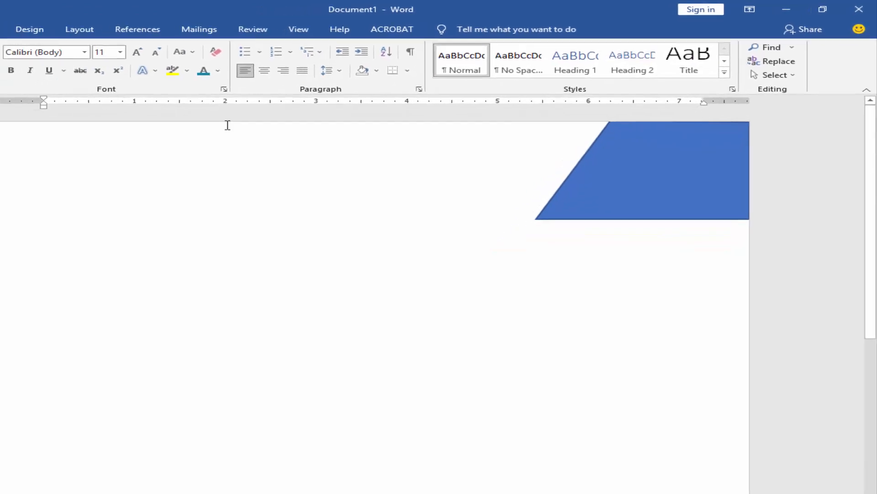
Draw a parallelogram about 1.89" wide and 1.42" high at the page's top edge, just left of the trapezoid.
click(72, 27)
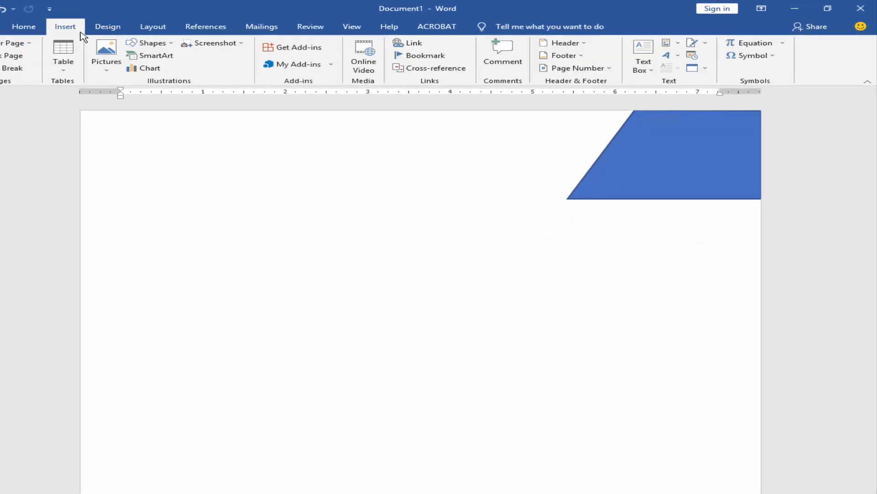
click(150, 42)
click(191, 147)
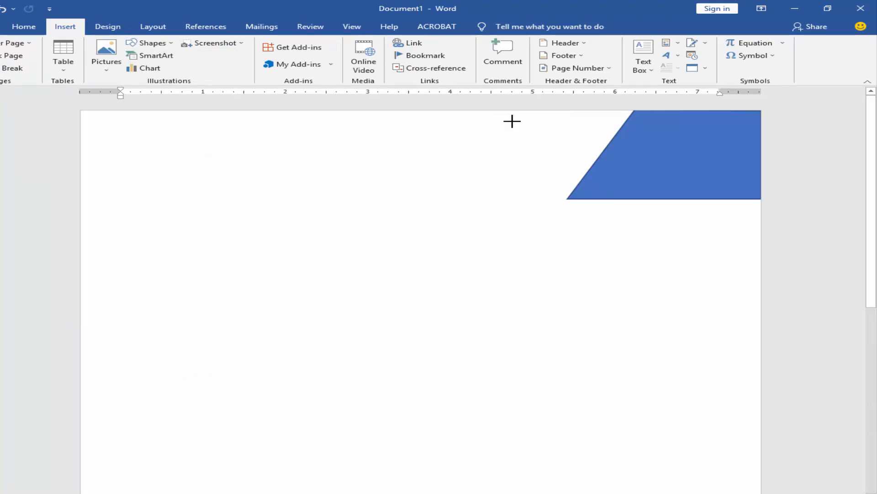
drag(512, 121, 438, 198)
drag(432, 151, 487, 154)
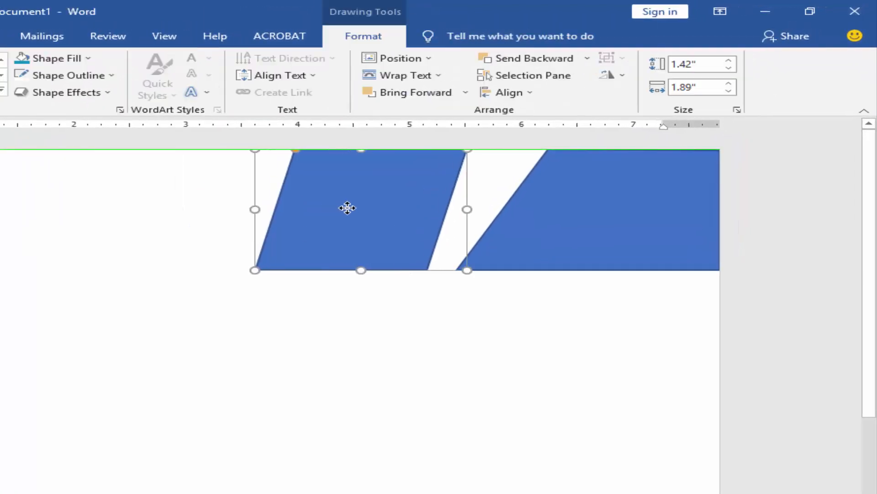
drag(347, 208, 356, 208)
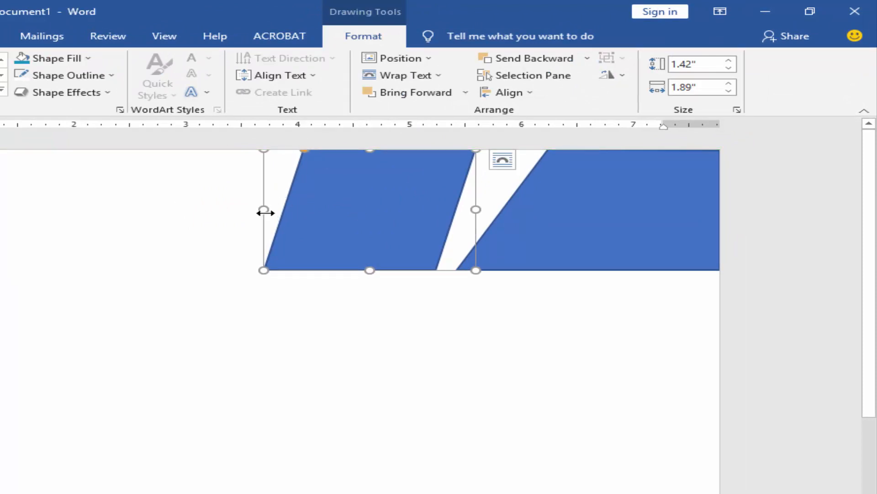
Narrow the parallelogram to about 1.2", match its slant to the trapezoid's edge, and move it close alongside.
drag(263, 211, 341, 209)
drag(377, 153, 432, 154)
drag(416, 192, 476, 158)
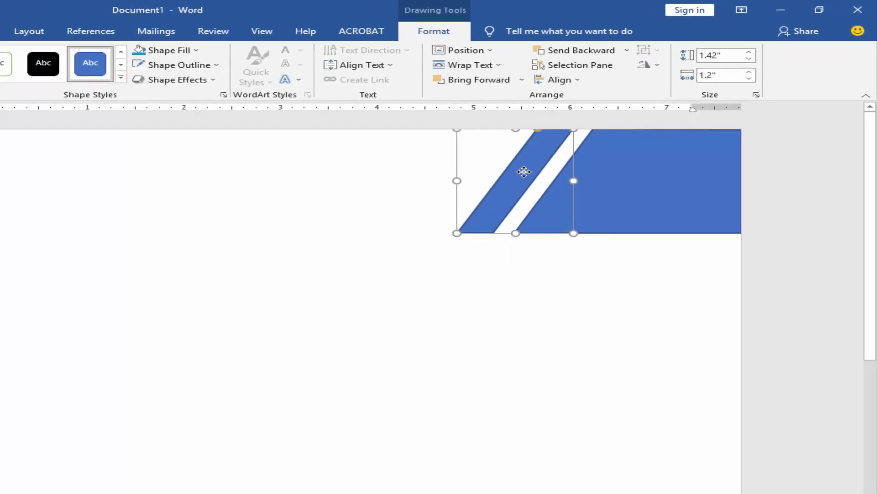
Fill the trapezoid with the recent teal color and the parallelogram with the recent dark blue.
click(653, 179)
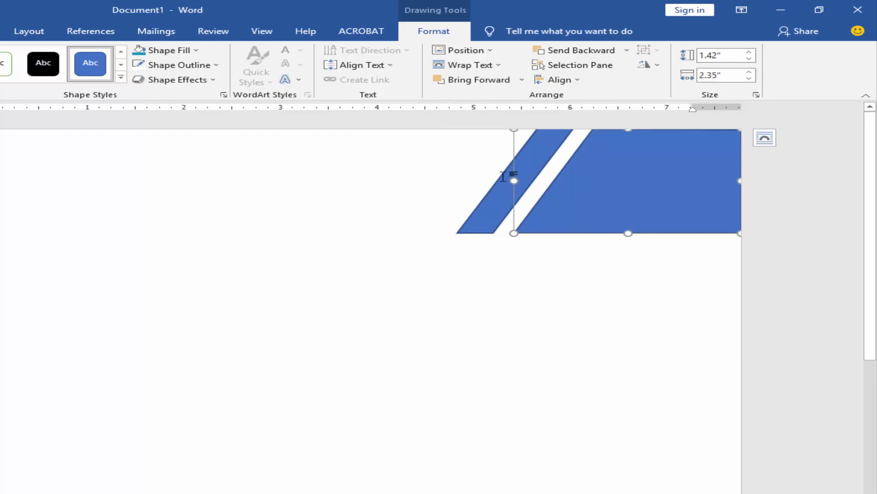
click(195, 50)
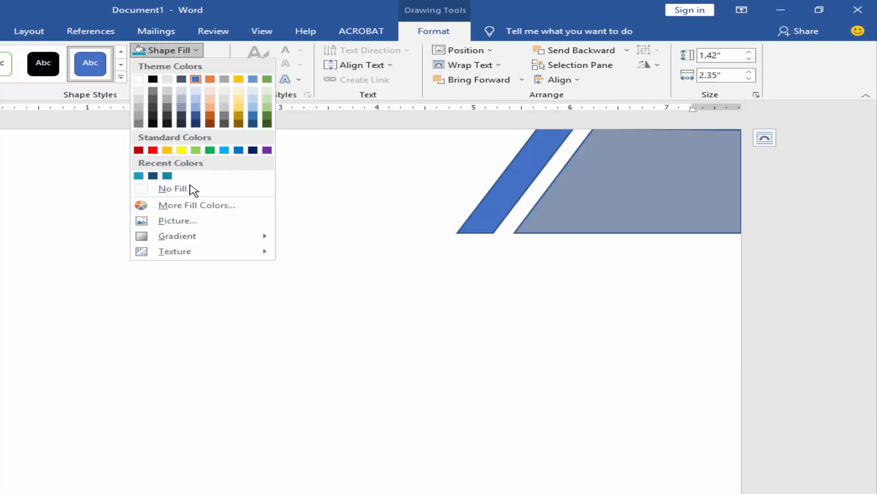
key(Escape)
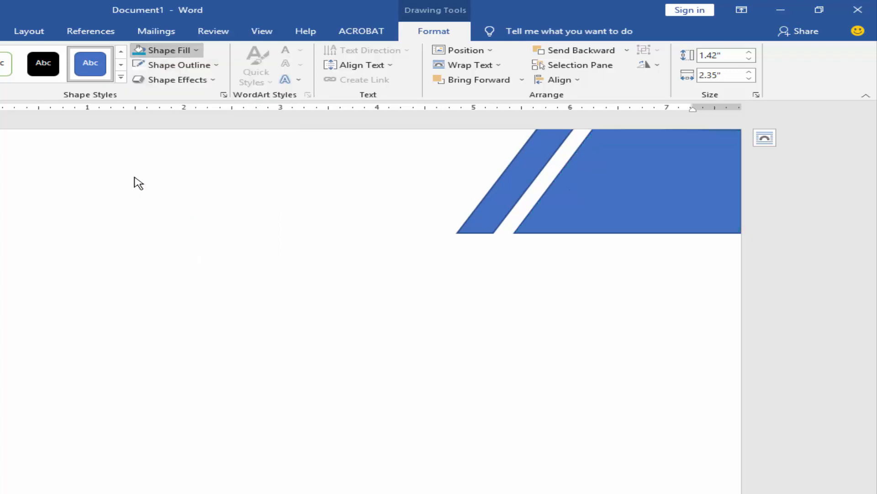
click(487, 198)
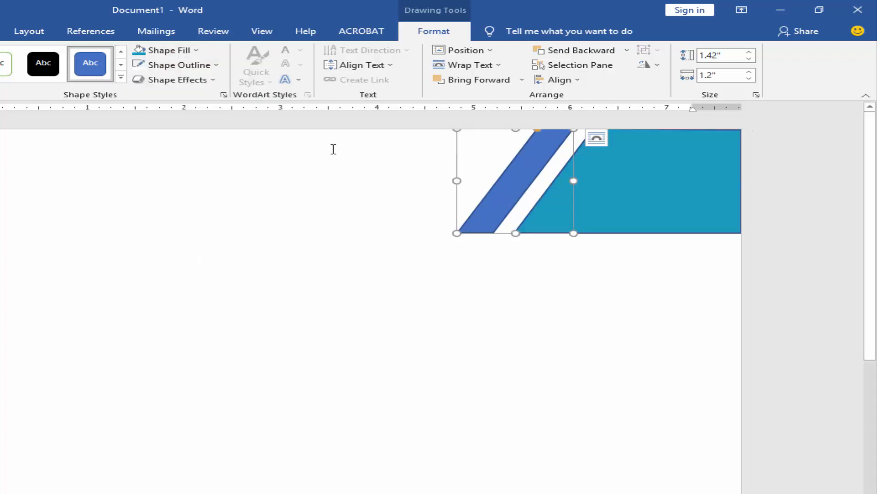
click(197, 50)
click(153, 175)
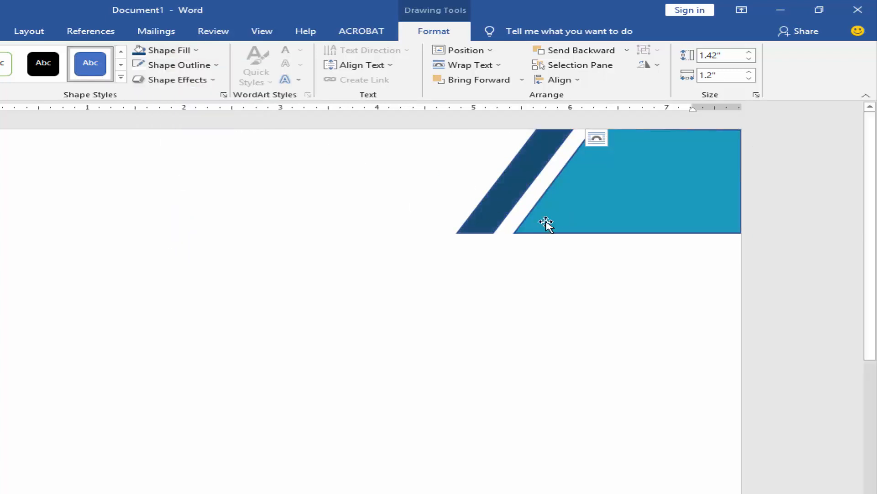
Move the dark blue parallelogram slightly closer to the trapezoid and remove the outline from both shapes.
drag(513, 197, 517, 198)
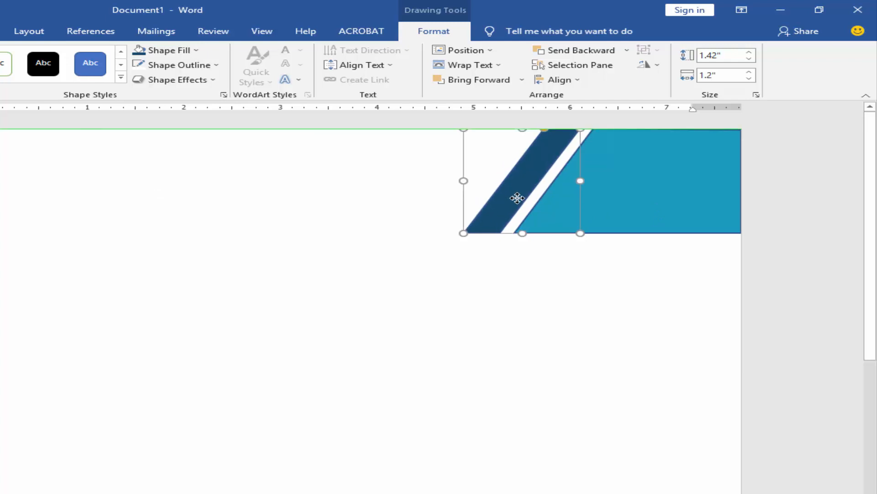
shift+click(623, 192)
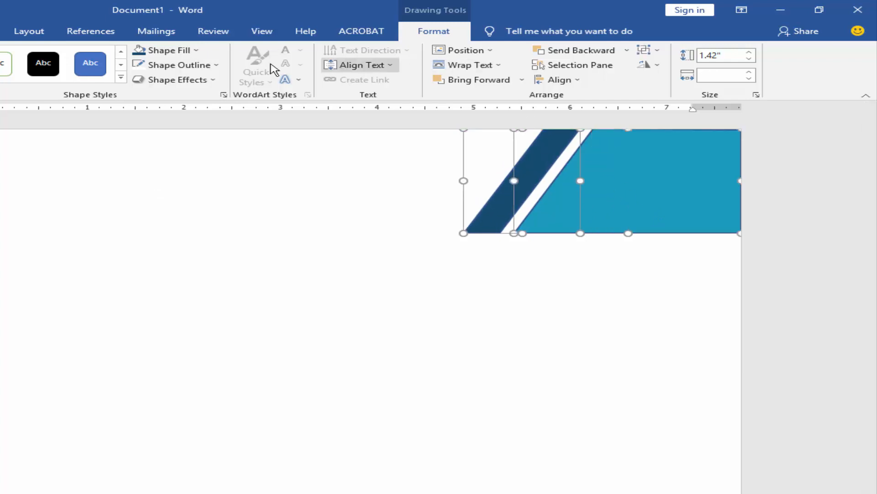
click(342, 294)
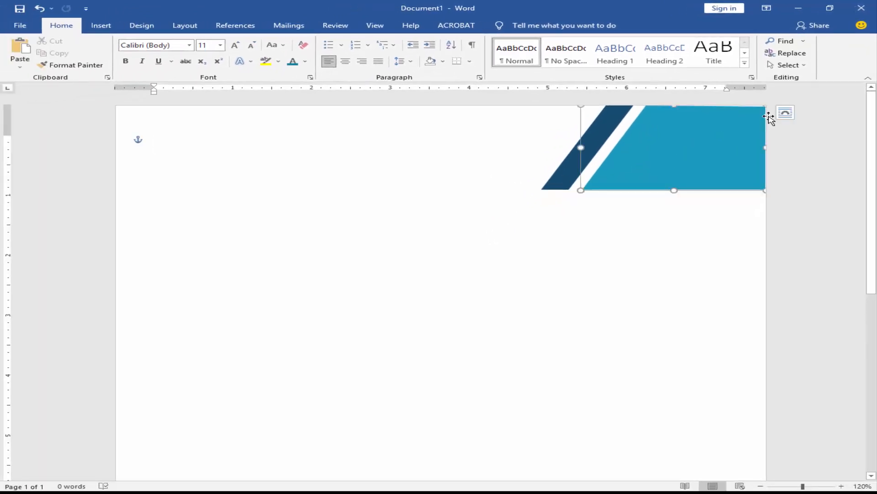
Stretch the teal trapezoid's upper-right corner slightly past the page corner, undoing the first attempt and resizing again.
drag(771, 105, 774, 104)
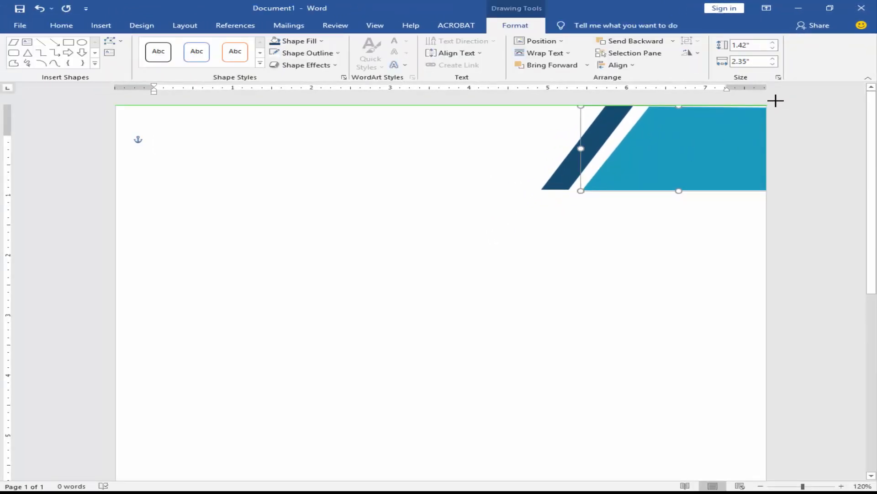
key(ctrl+z)
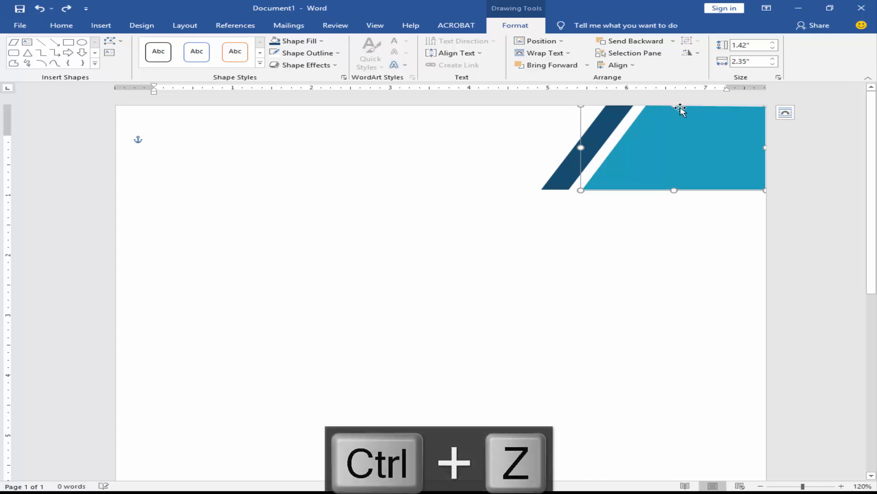
drag(765, 106, 773, 102)
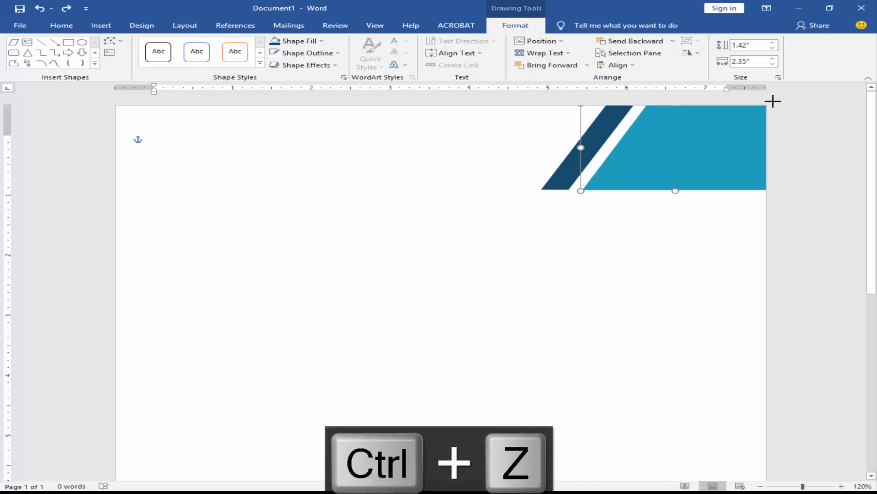
click(639, 225)
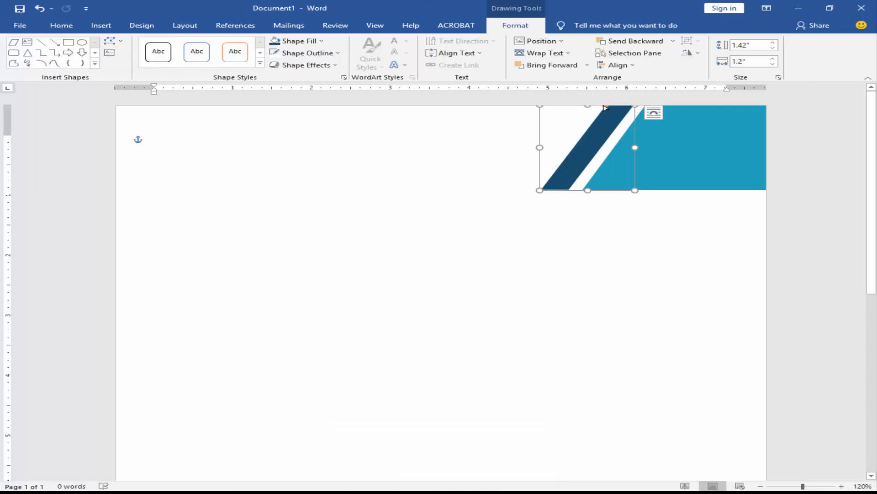
Adjust the slant of the dark blue parallelogram to make the stripe slightly thicker.
drag(604, 108, 604, 108)
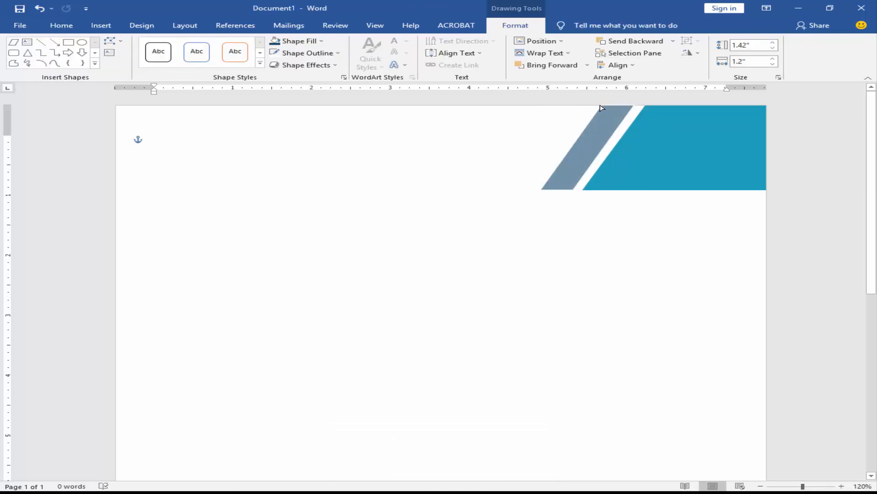
drag(605, 108, 604, 108)
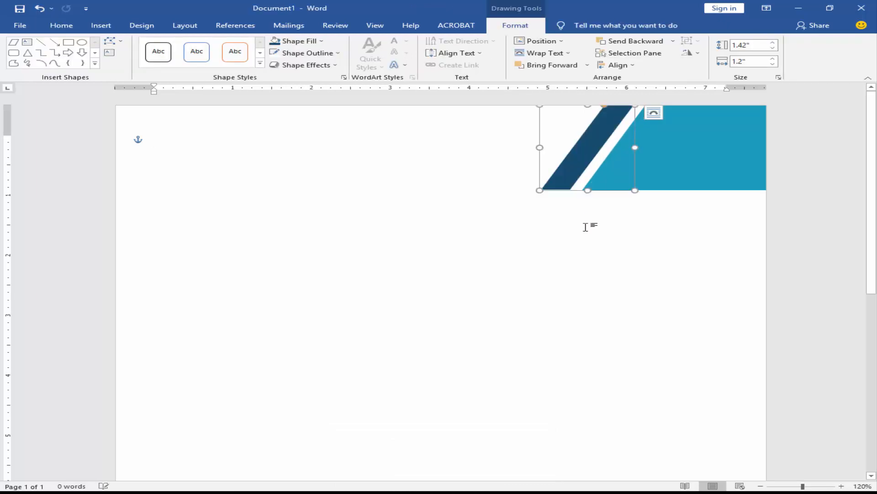
click(587, 225)
Draw a text box about 1.6" wide and 0.9" high near the page's upper-left corner.
click(101, 25)
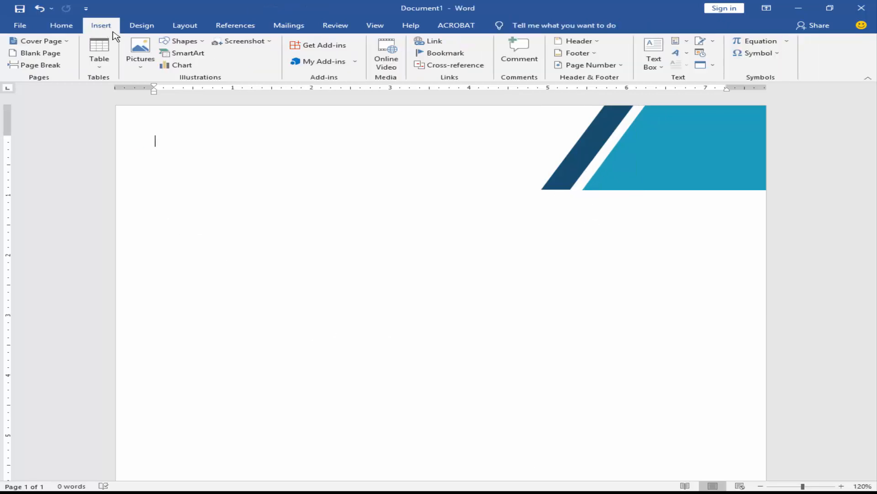
click(182, 41)
click(166, 122)
drag(193, 138, 320, 192)
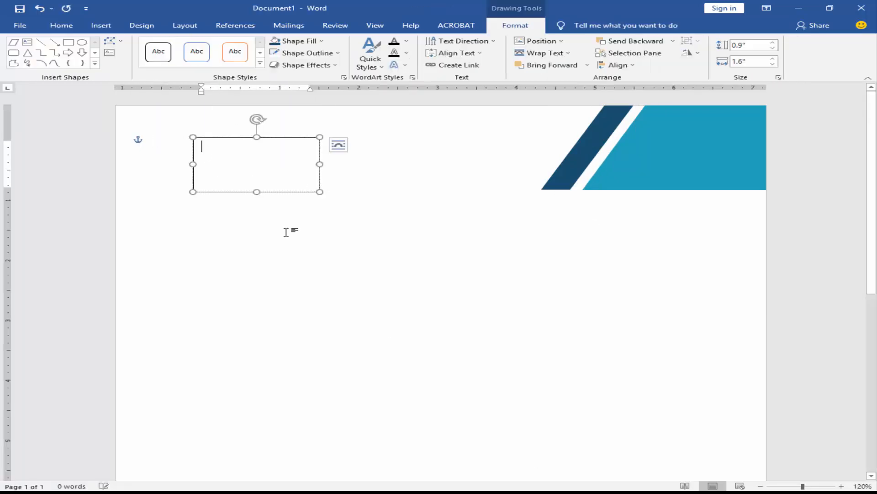
Copy the COMPANY NAME and Company Slogan lines from the Notepad file and paste them into the Word text box.
key(alt+Tab)
drag(167, 180, 242, 191)
key(ctrl+c)
key(alt+Tab)
key(ctrl+v)
Set the text box lines to single line spacing with 0 pt after, and widen the box to about 2.23".
key(ctrl+a)
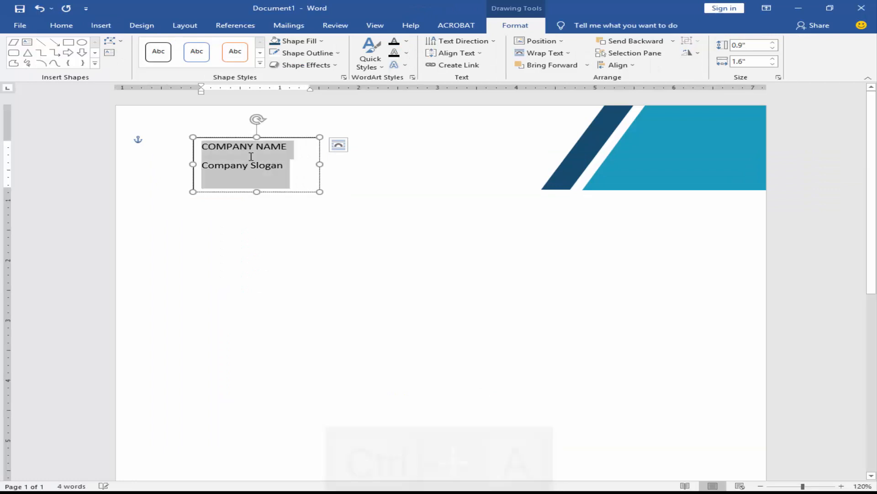
right_click(250, 156)
click(292, 229)
double_click(400, 270)
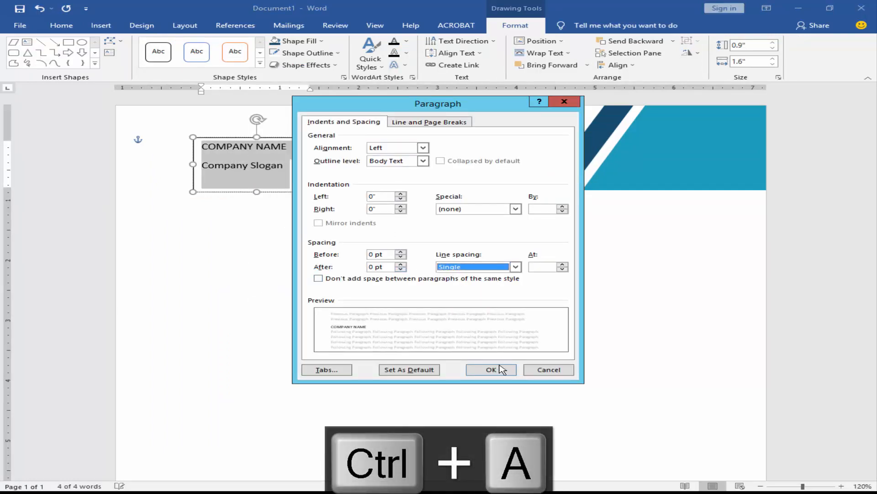
click(492, 370)
Enlarge and bold the COMPANY NAME line, and widen the text box to about 2.85" so it fits on one line.
drag(245, 137, 210, 138)
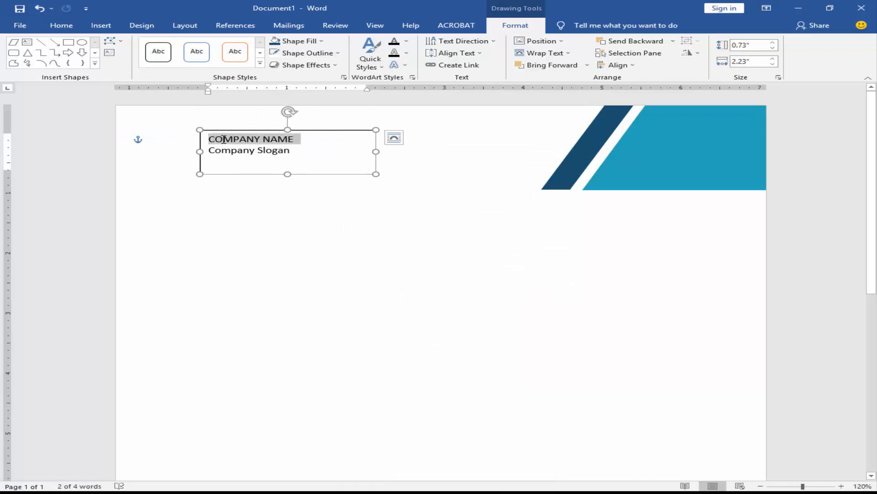
key(ctrl+shift+period)
key(ctrl+b)
key(ctrl+shift+period)
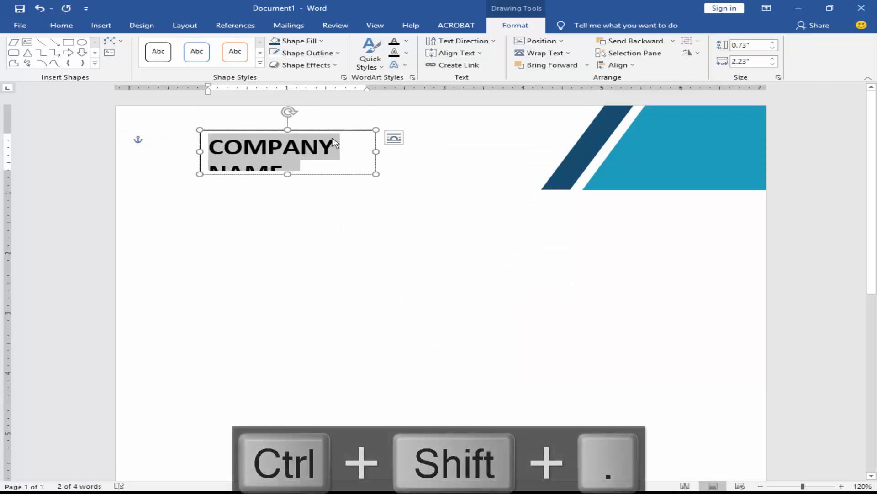
drag(375, 152, 425, 151)
Bold the Company Slogan line, increase the text box height to about 0.79" and shift the box slightly right.
triple_click(273, 169)
key(ctrl+b)
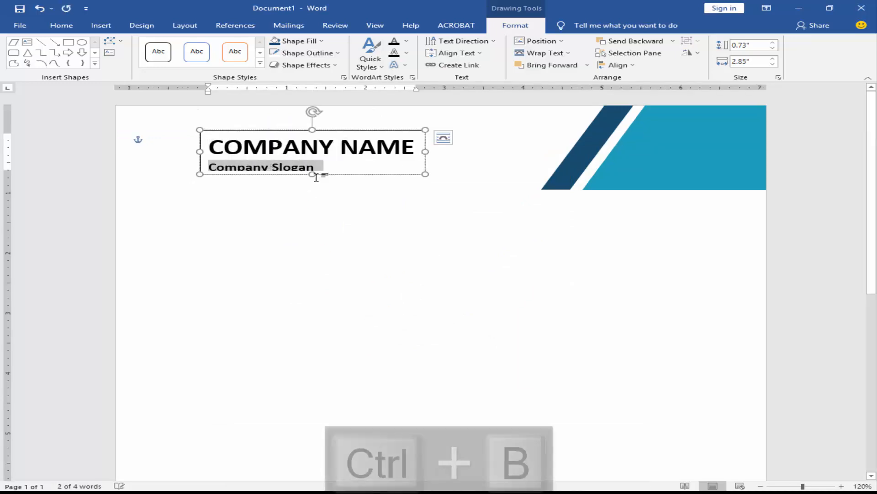
click(314, 177)
drag(248, 132, 263, 131)
click(251, 196)
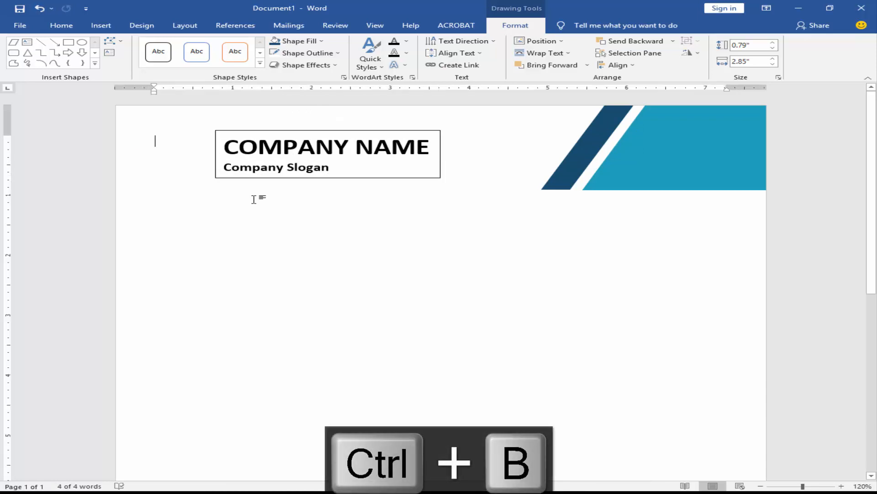
Insert the logo picture from the Desktop into the document.
click(101, 25)
click(140, 58)
click(152, 94)
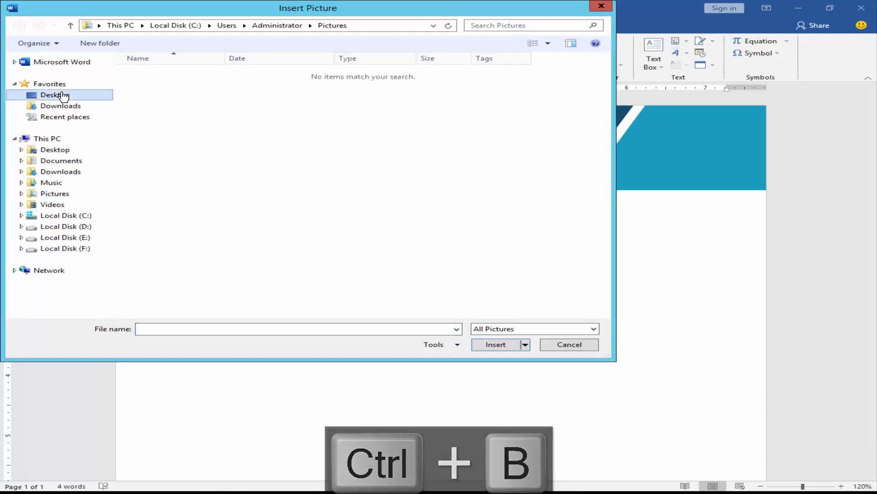
click(57, 90)
double_click(136, 173)
Set the logo's text wrapping to In Front of Text, shrink it to about 0.67" square and nudge it upward.
click(587, 53)
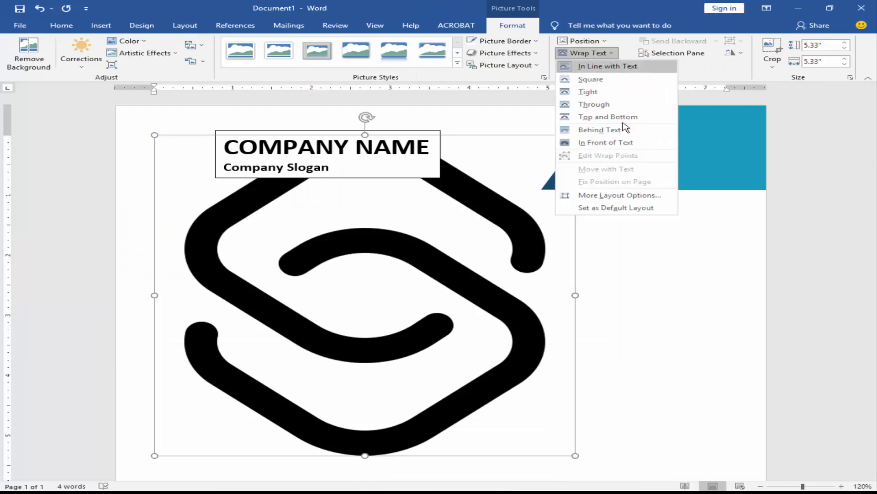
click(598, 145)
drag(575, 455, 208, 175)
key(ctrl+Up)
key(ctrl+Up)
key(ctrl+Up)
key(ctrl+Up)
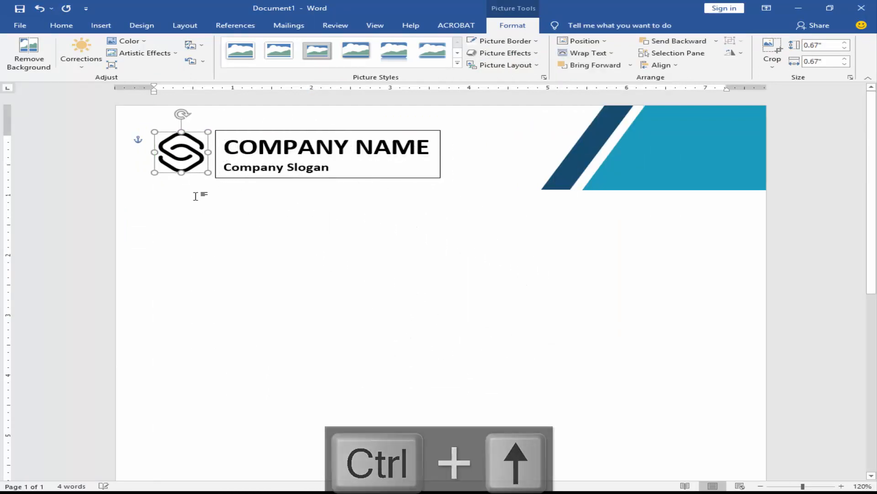
Enlarge the logo to about 0.76" square and nudge it into vertical alignment with the company name text box.
key(ctrl+Down)
key(ctrl+Down)
drag(208, 133, 214, 127)
key(ctrl+Left)
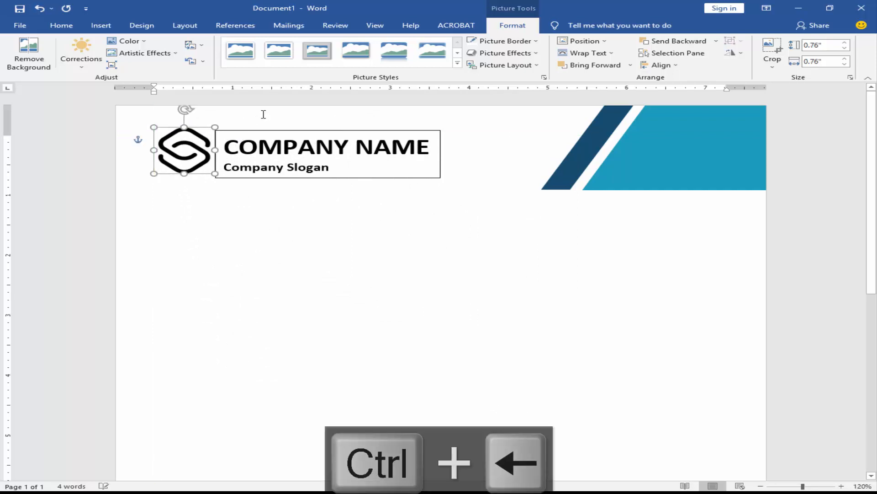
key(ctrl+Down)
key(ctrl+Down)
key(ctrl+Down)
click(263, 114)
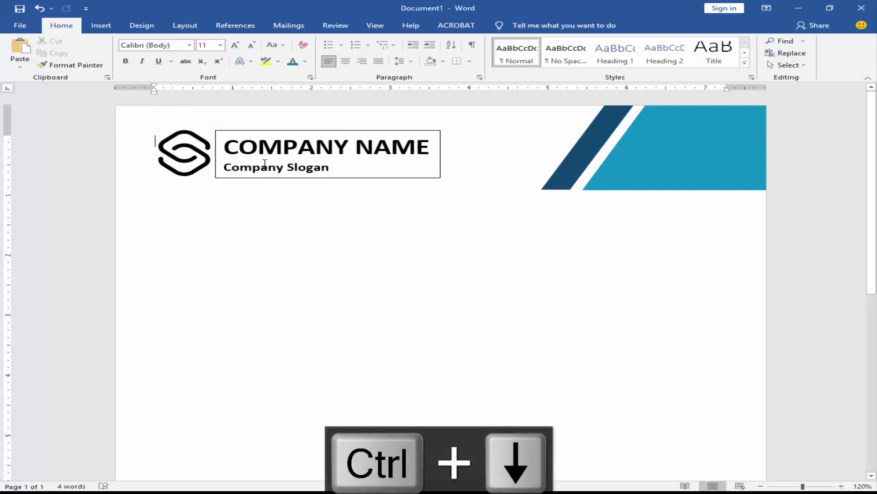
Remove the outline from the company name text box and place a copy of the box below the logo.
click(257, 146)
click(241, 242)
click(289, 130)
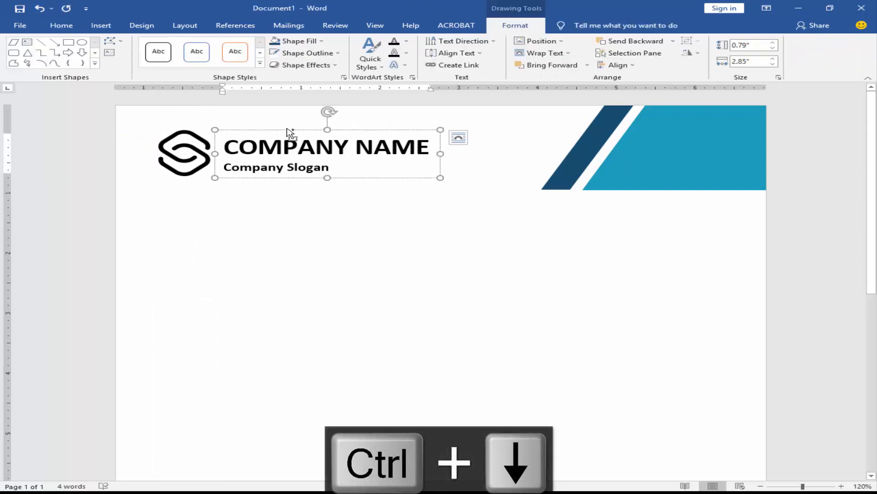
drag(289, 130, 249, 220)
click(249, 250)
click(419, 228)
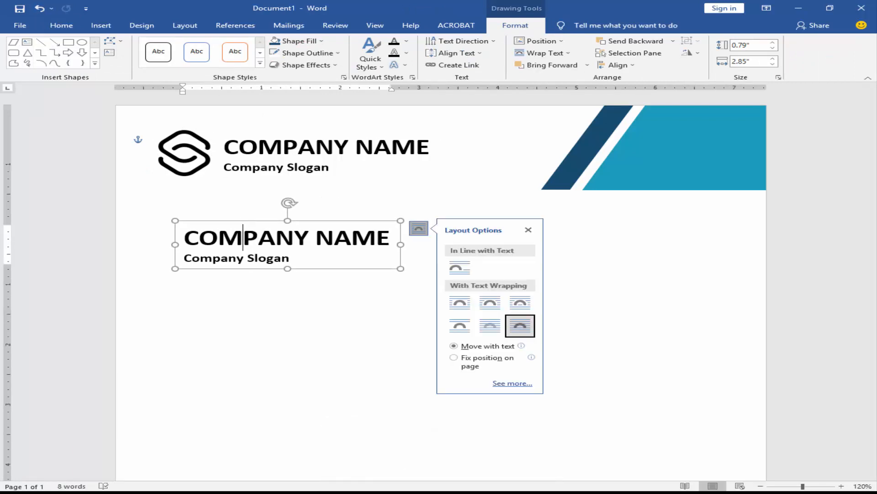
Replace the copied box's text with the INVOICE TO recipient block from the Notepad file.
key(alt+Tab)
drag(272, 297, 166, 249)
key(ctrl+c)
key(alt+Tab)
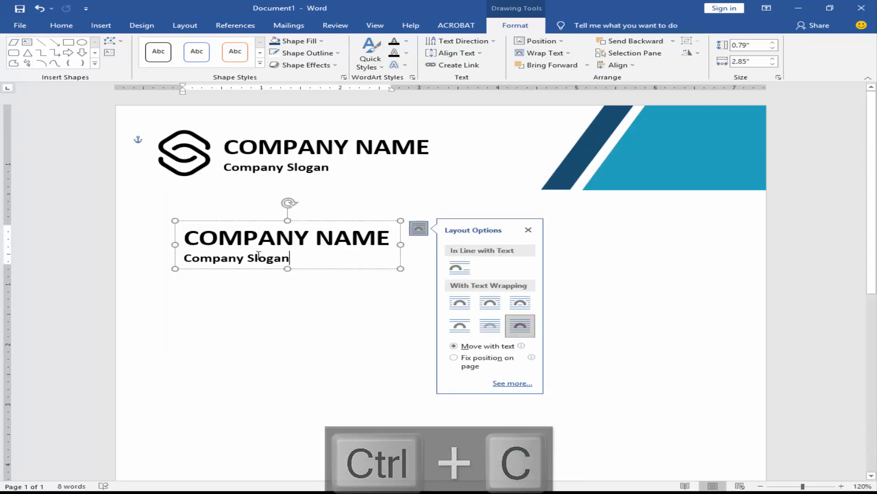
key(ctrl+a)
key(ctrl+v)
Set the recipient block to 12 pt without bold, and enlarge its text box to show all lines.
key(ctrl+a)
click(61, 26)
click(204, 45)
text(12)
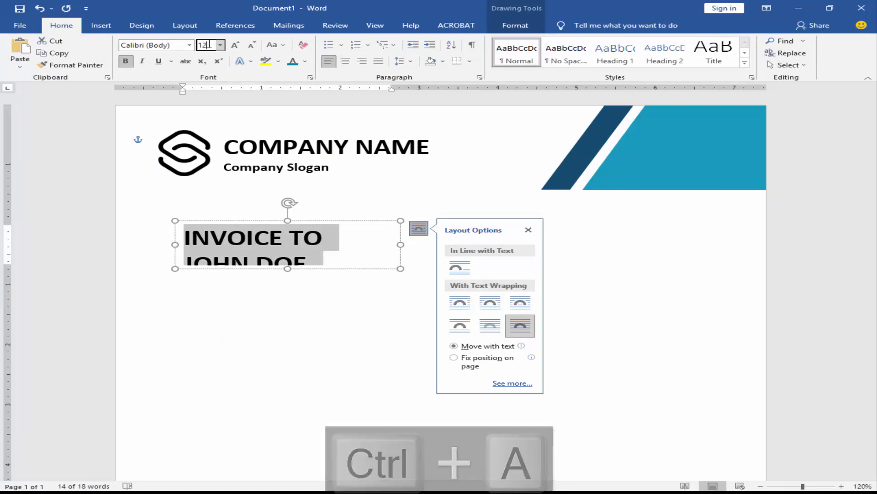
key(Return)
key(ctrl+b)
drag(401, 269, 433, 327)
Delete the blank line under the recipient's name and shrink the text box in height and width to fit.
click(219, 255)
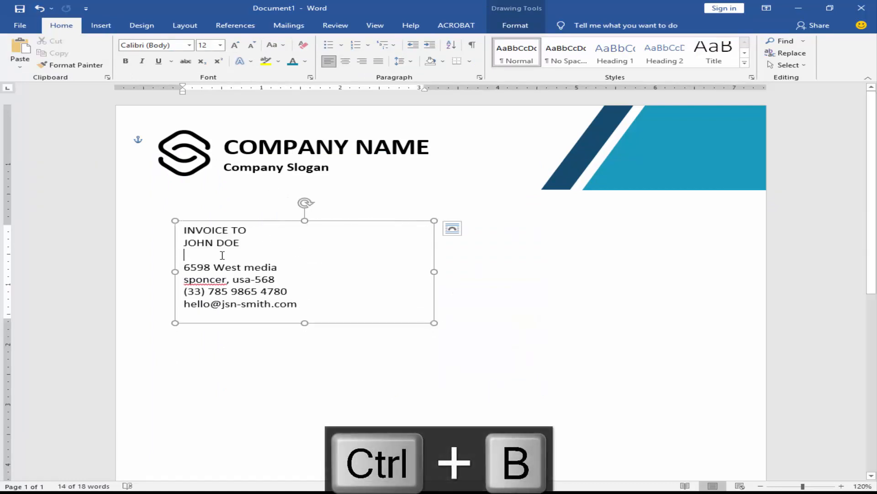
key(BackSpace)
drag(304, 321, 305, 305)
drag(434, 264, 351, 262)
Enlarge the recipient's name by four size increments and make it bold.
drag(240, 243, 218, 245)
key(ctrl+shift+period)
key(ctrl+shift+period)
key(ctrl+shift+period)
key(ctrl+shift+period)
key(ctrl+b)
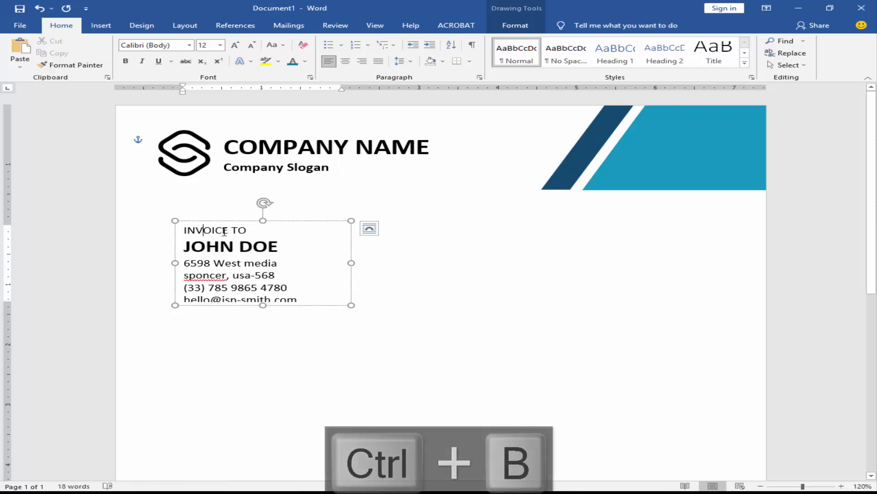
Bold the INVOICE TO line and extend the text box slightly so the last line is fully shown.
triple_click(214, 229)
key(ctrl+b)
click(247, 275)
drag(262, 306, 261, 310)
Copy the recipient box to the right side of the page and replace its text with Notepad's INVOICE title, invoice number and date lines.
drag(276, 221, 718, 239)
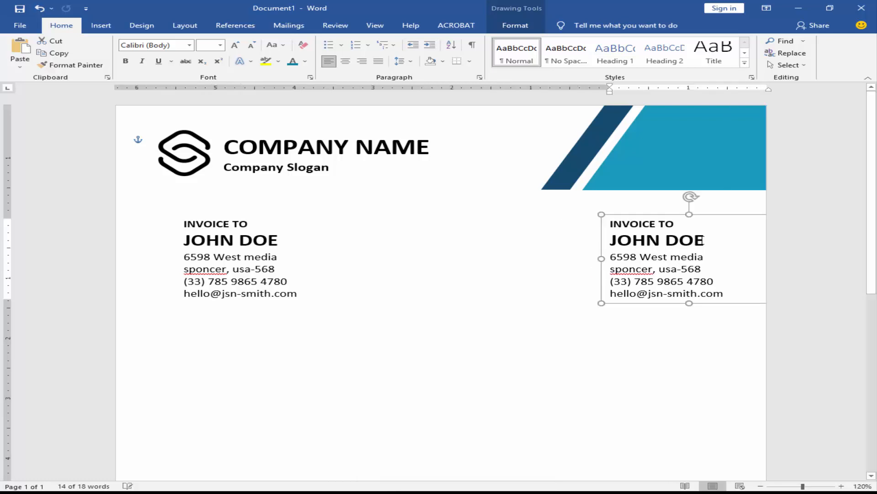
drag(664, 229, 580, 227)
key(alt+Tab)
drag(269, 233, 166, 212)
key(ctrl+c)
click(149, 341)
drag(654, 295, 588, 269)
key(ctrl+v)
Make the INVOICE title bold and enlarge it well above the invoice number and date lines.
key(ctrl+b)
double_click(579, 223)
key(ctrl+shift+period)
key(ctrl+shift+period)
key(ctrl+shift+period)
key(ctrl+shift+period)
key(ctrl+shift+period)
key(ctrl+shift+period)
key(ctrl+shift+period)
key(ctrl+shift+period)
key(ctrl+shift+period)
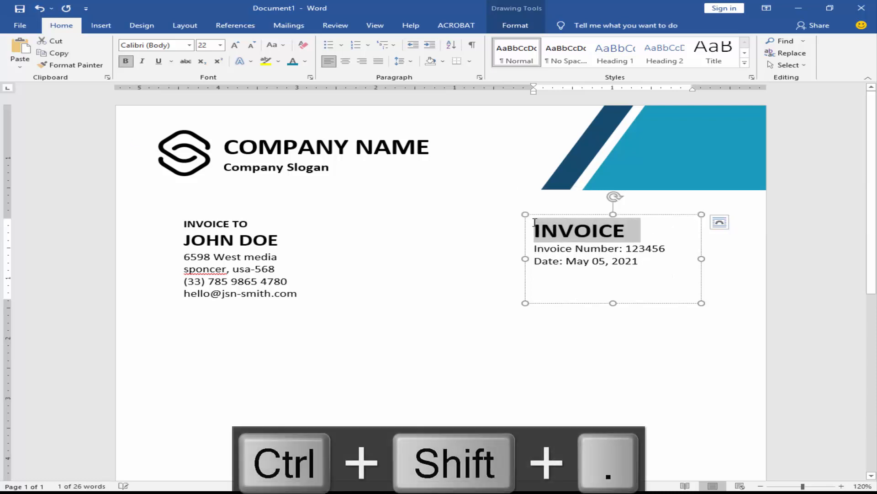
Shorten the INVOICE text box to fit its text and shift it slightly left.
drag(613, 303, 621, 288)
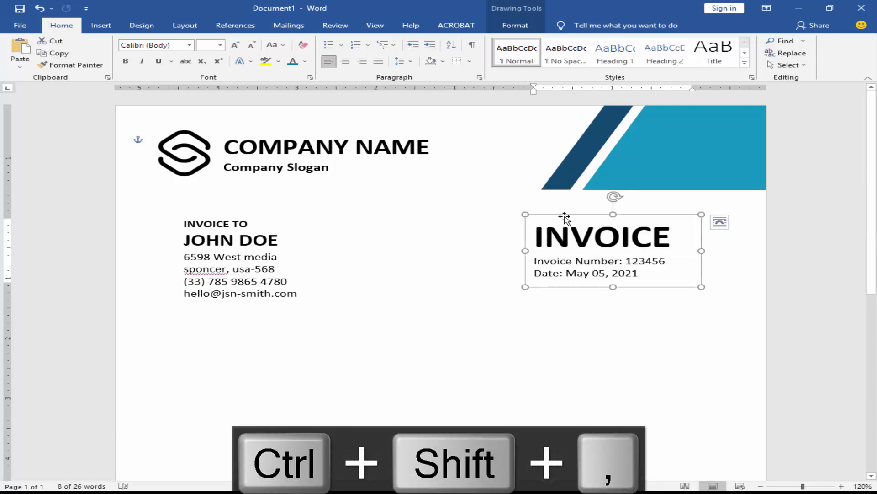
drag(565, 216, 552, 218)
click(544, 376)
Move the recipient text box left to align with the logo's left edge.
scroll(466, 364, down, 2)
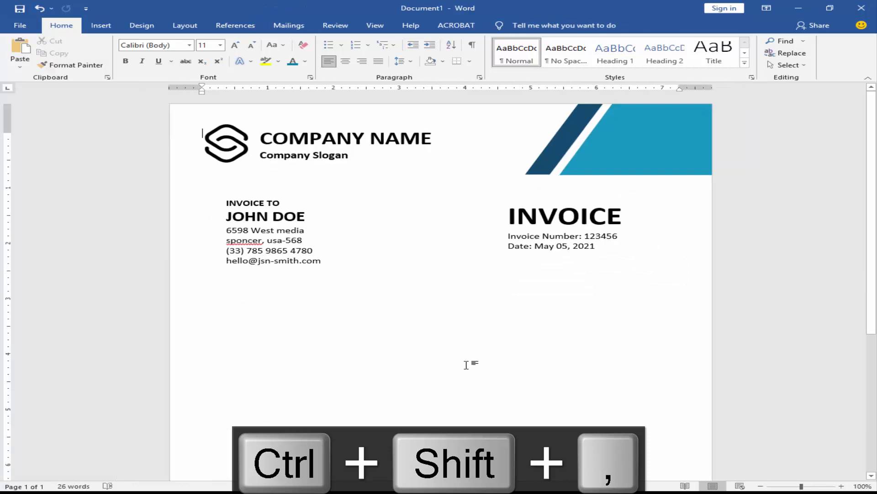
click(259, 239)
drag(243, 193, 226, 194)
Insert a table with five columns and six rows below the recipient block.
click(275, 288)
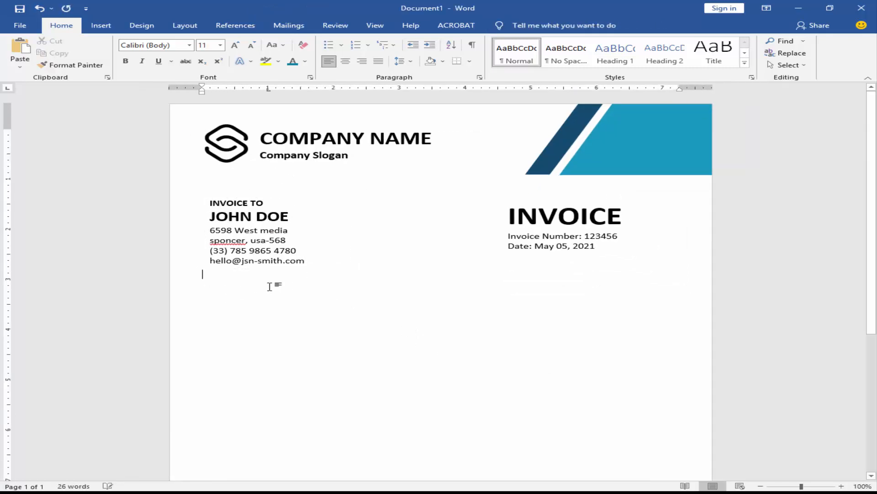
click(113, 27)
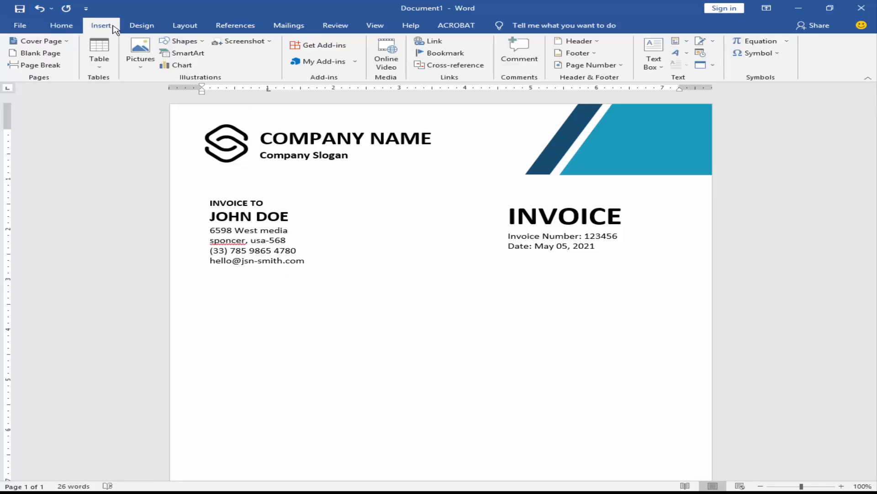
click(103, 68)
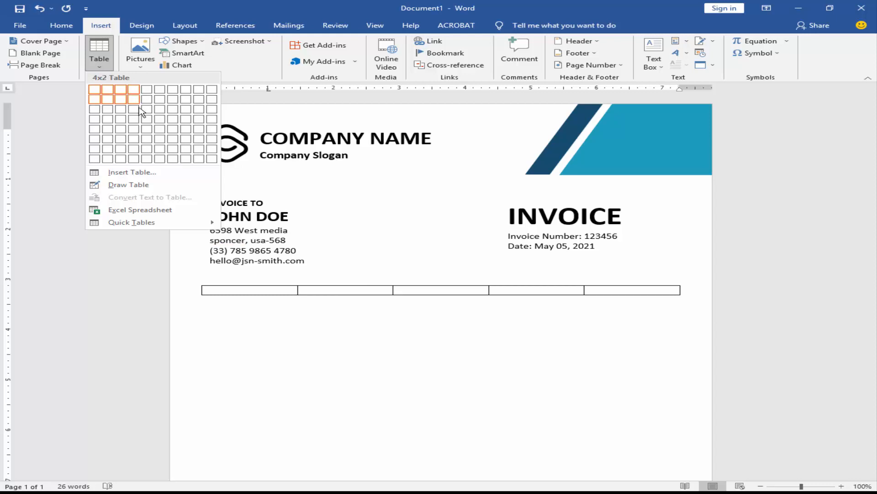
click(147, 139)
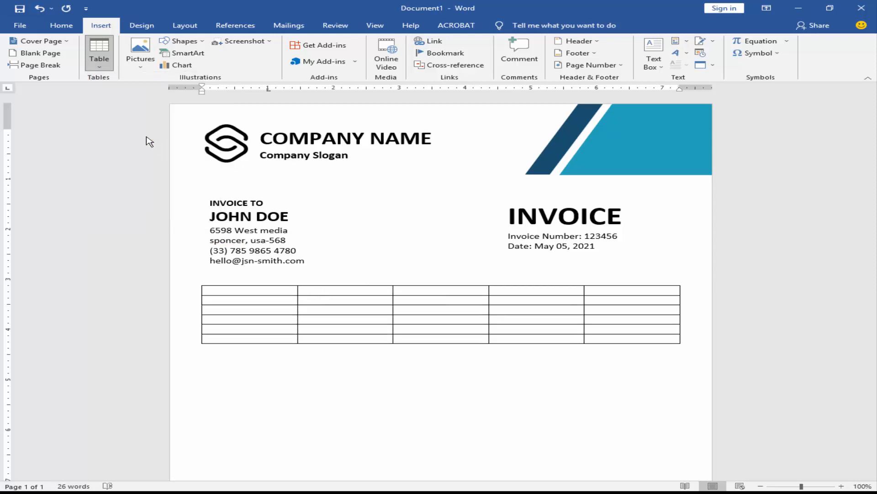
Paste the item description and price headings from Notepad into the second and third header cells, and enter SL in the first.
scroll(327, 337, up, 2)
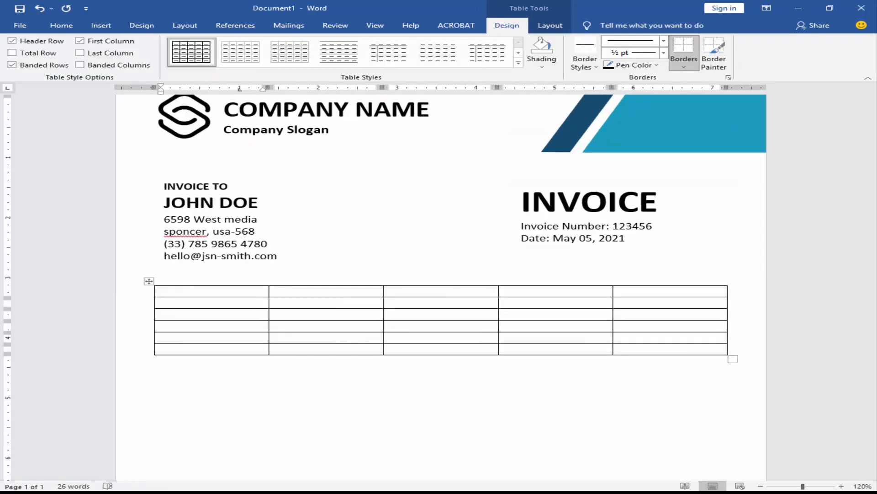
key(alt+Tab)
scroll(258, 326, down, 2)
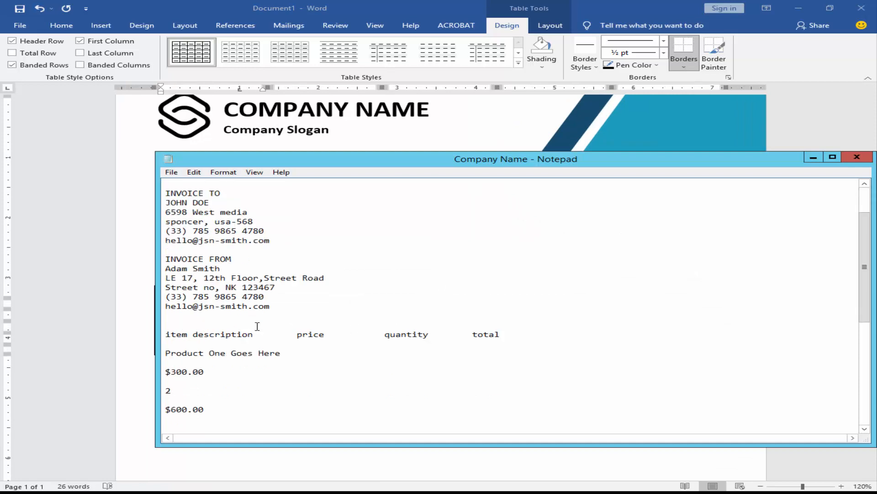
drag(166, 334, 329, 333)
key(ctrl+c)
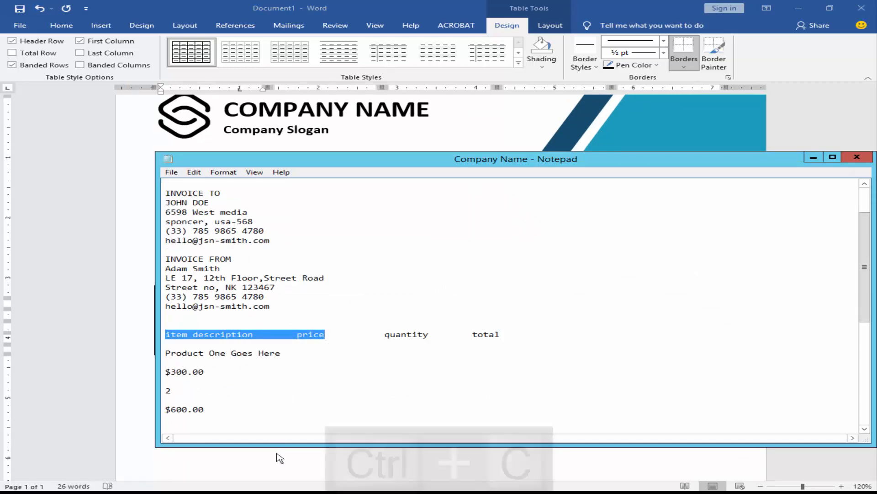
key(alt+Tab)
drag(341, 291, 489, 291)
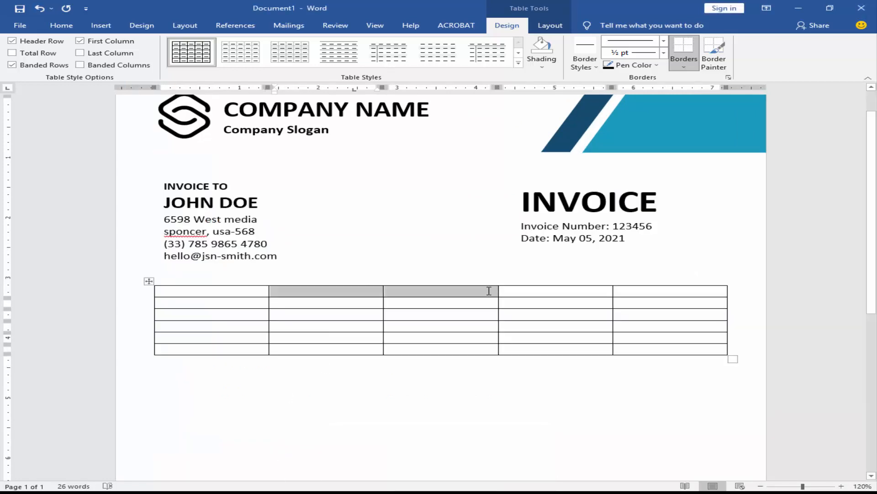
key(ctrl+v)
click(189, 293)
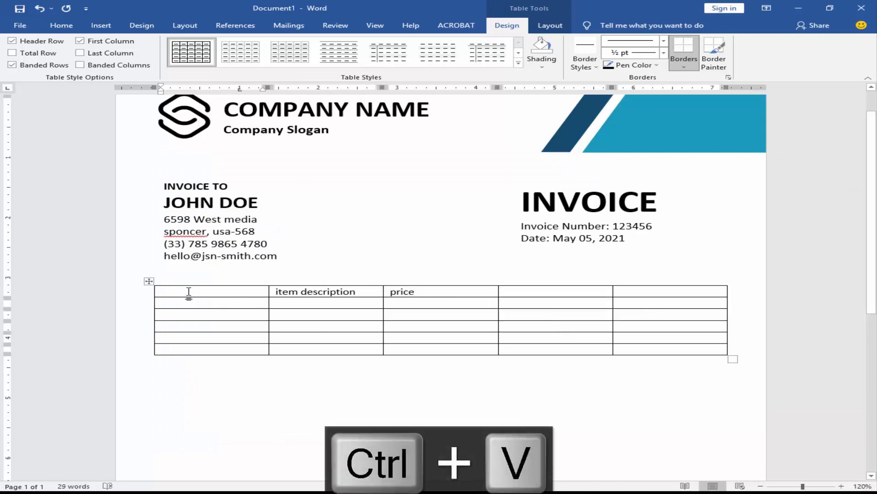
text(SL)
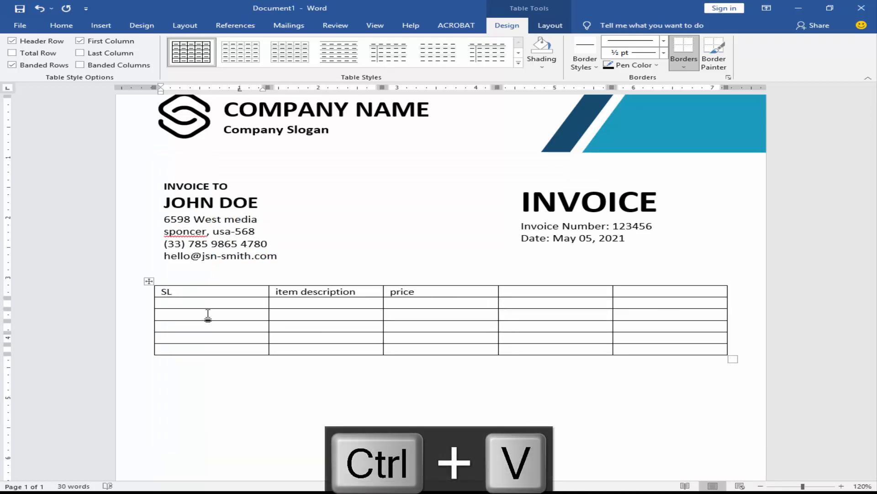
Copy the quantity and total headings from Notepad into the last two cells of the table's header row.
click(394, 492)
drag(506, 335, 385, 336)
key(ctrl+c)
click(398, 453)
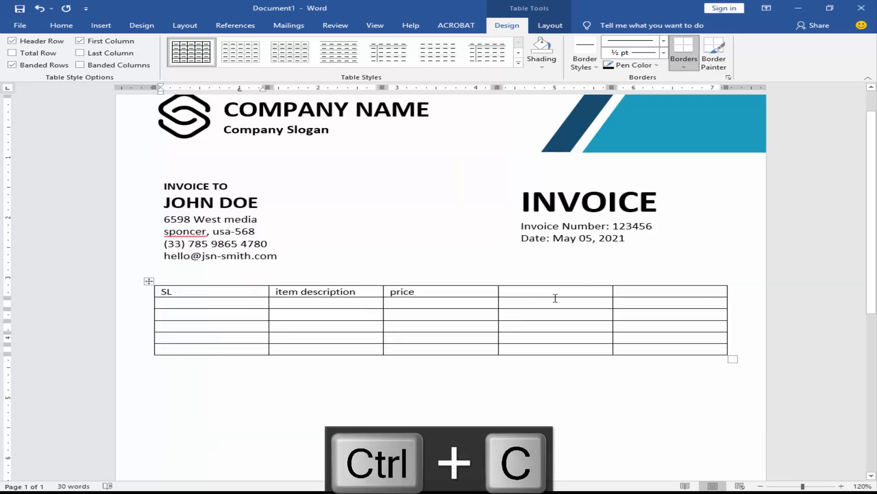
drag(555, 292, 680, 290)
key(ctrl+v)
click(452, 291)
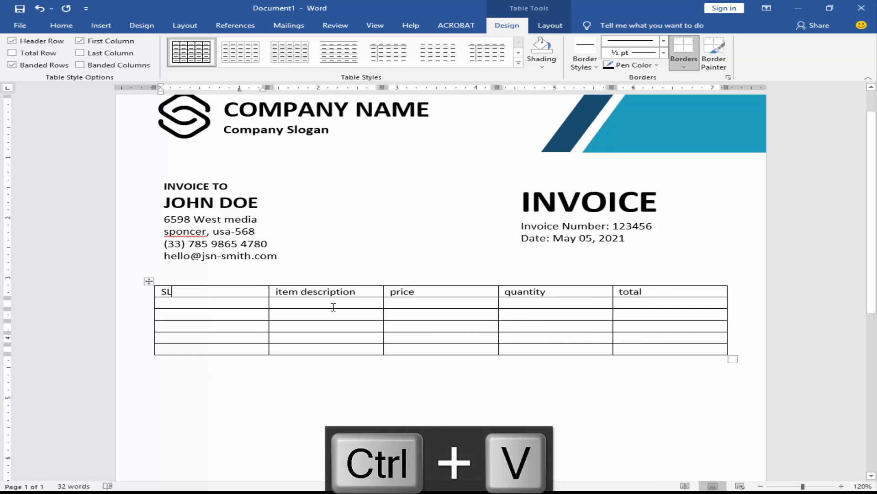
Enlarge the whole table downward and slightly wider so that all six rows become much taller.
mouse_move(715, 424)
mouse_down()
mouse_move(715, 443)
mouse_move(736, 451)
mouse_move(716, 440)
mouse_up()
scroll(601, 385, down, 1)
ctrl+scroll(601, 386, down, 2)
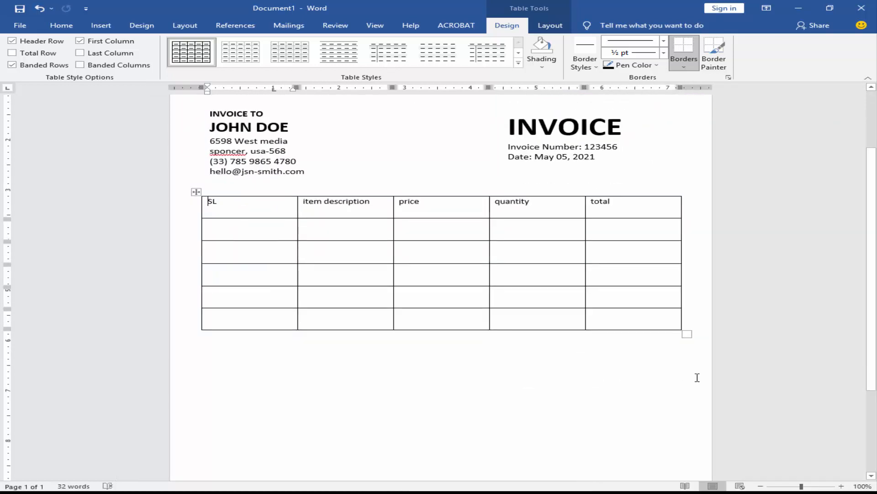
drag(686, 345, 686, 383)
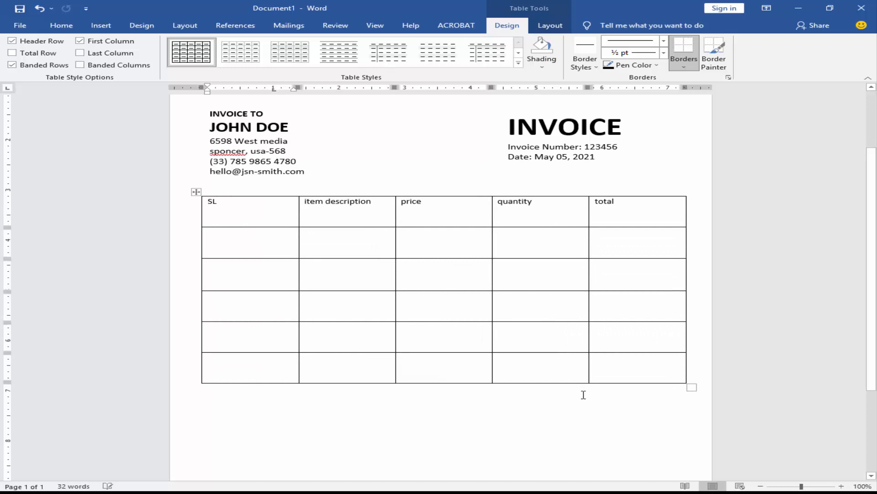
Add a new row at the end of the item table.
scroll(583, 395, down, 5)
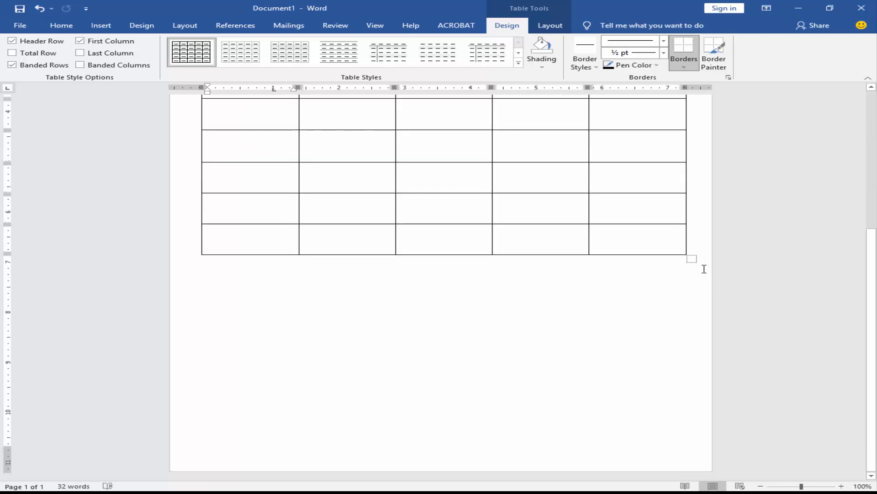
scroll(520, 331, up, 4)
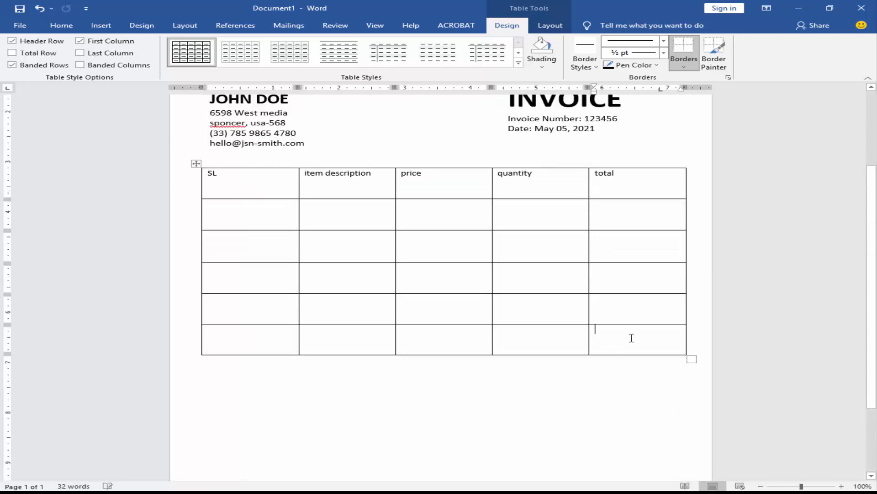
key(Tab)
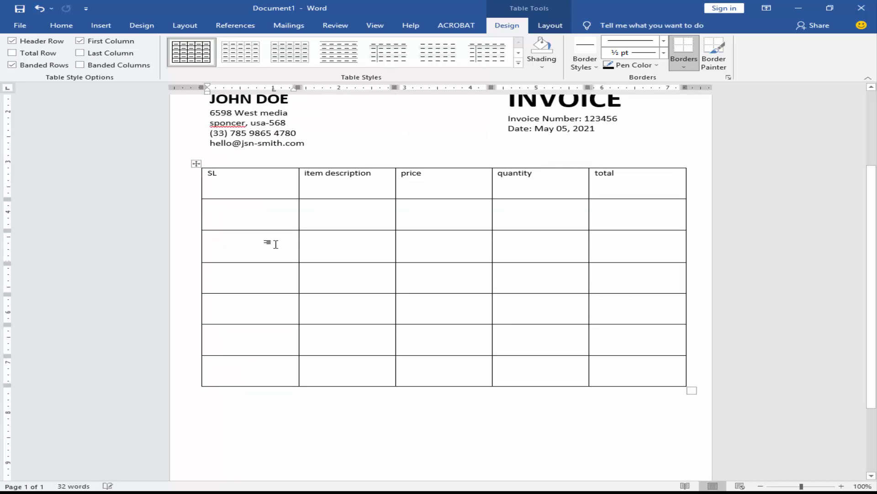
Narrow the SL, price, quantity and total columns and widen the item description column, keeping the table within the page width.
scroll(307, 170, up, 3)
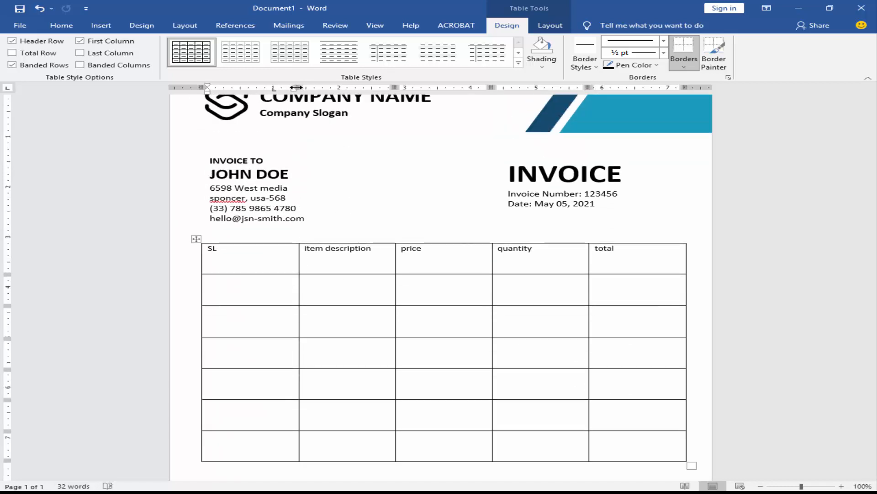
drag(296, 86, 246, 85)
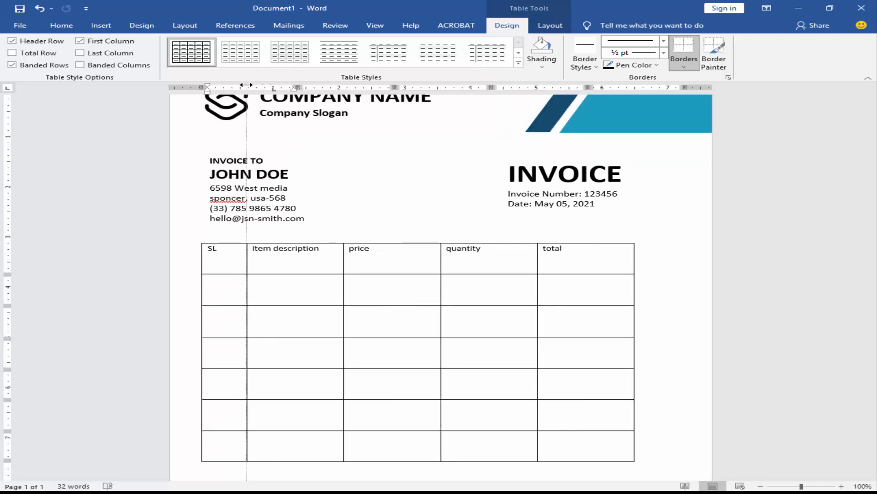
drag(345, 84, 411, 85)
drag(507, 85, 464, 86)
drag(562, 86, 527, 88)
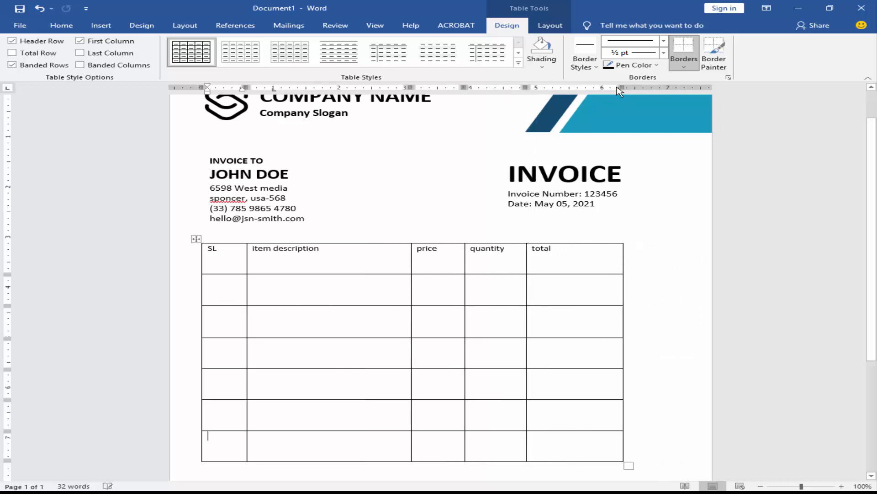
drag(619, 87, 584, 87)
drag(426, 86, 501, 90)
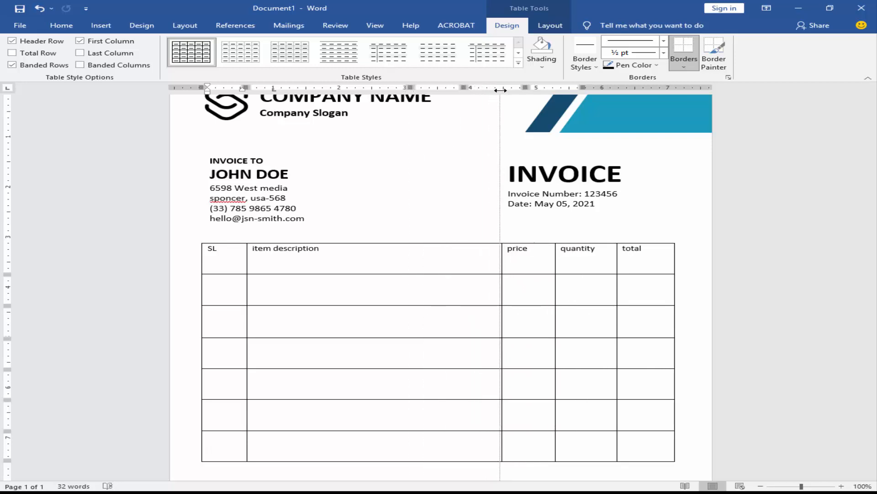
drag(503, 90, 503, 90)
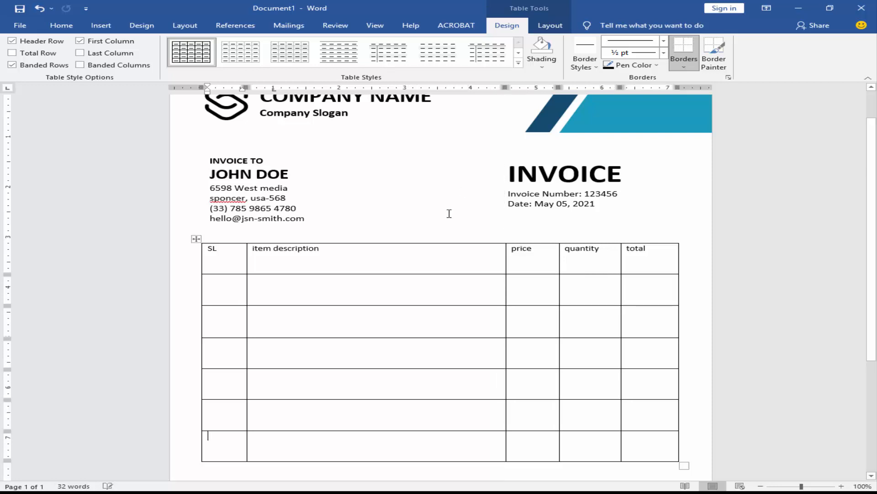
Reduce the height of the table's header row so it is clearly shorter than the item rows.
ctrl+scroll(426, 254, down, 2)
ctrl+scroll(426, 257, up, 2)
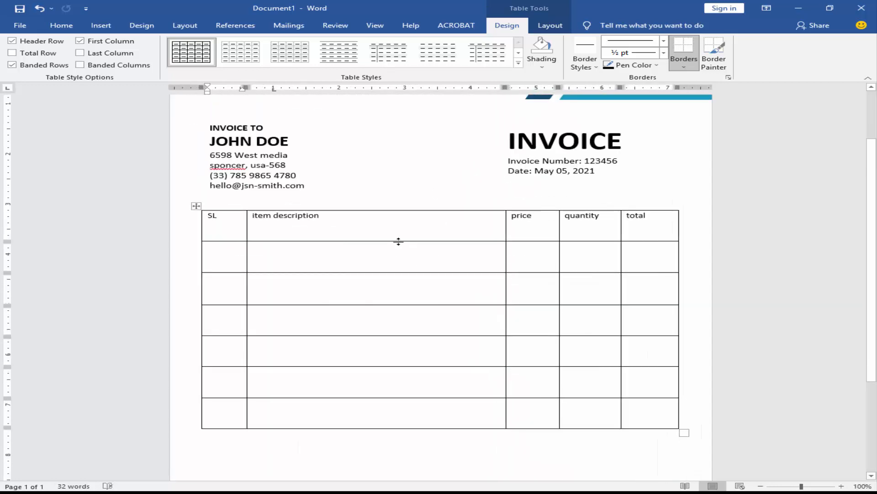
drag(401, 234, 407, 229)
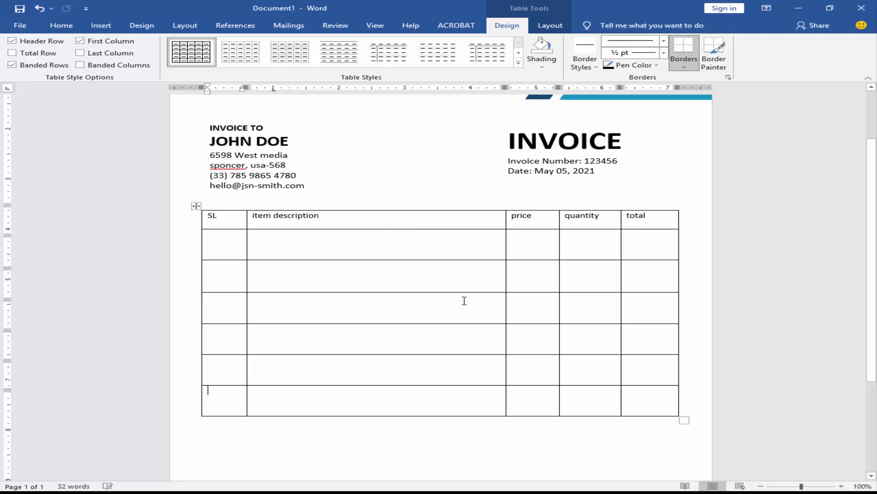
Add another row at the end of the table and shorten it to about half the height of the item rows.
scroll(464, 299, down, 2)
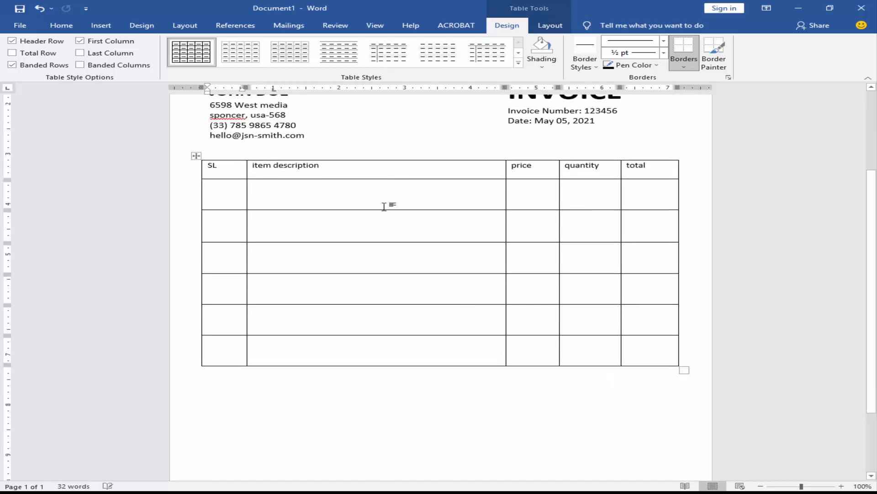
click(654, 350)
key(Tab)
scroll(575, 352, down, 2)
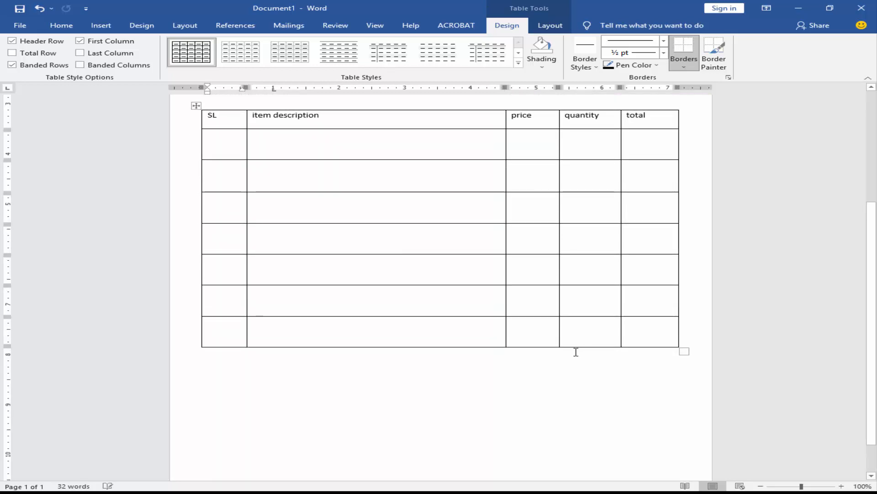
drag(541, 347, 547, 332)
Append three more short rows below the shortened last row of the table.
key(Tab)
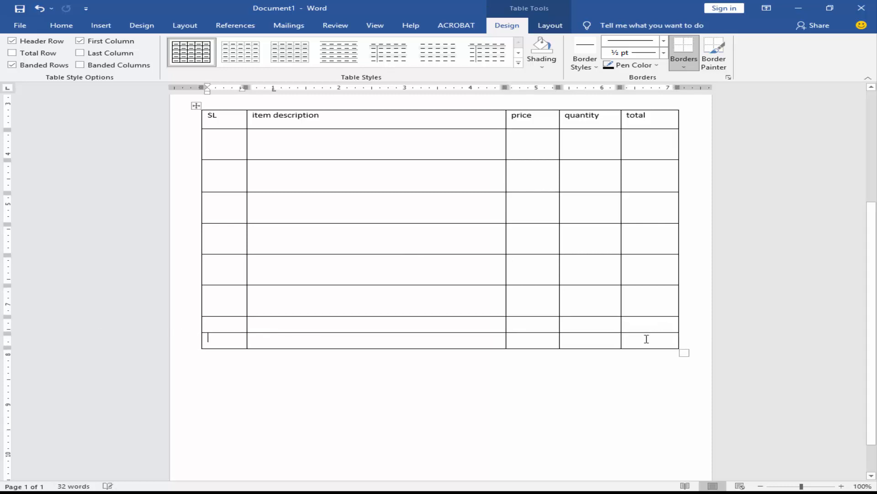
click(645, 340)
key(Tab)
click(640, 356)
key(Tab)
Merge the first four cells in each of the upper two short rows, leaving the total column separate.
scroll(507, 345, down, 1)
scroll(476, 334, up, 1)
drag(588, 323, 237, 324)
right_click(237, 324)
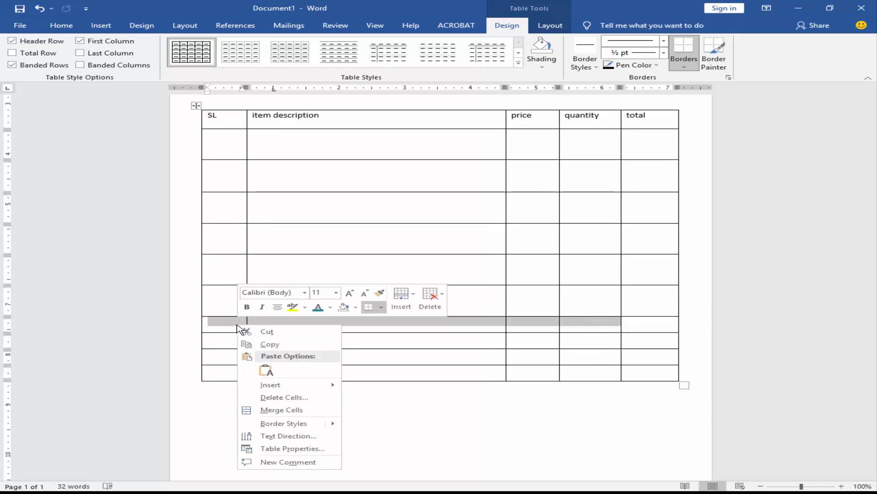
click(277, 412)
drag(587, 338, 242, 341)
right_click(241, 340)
click(286, 425)
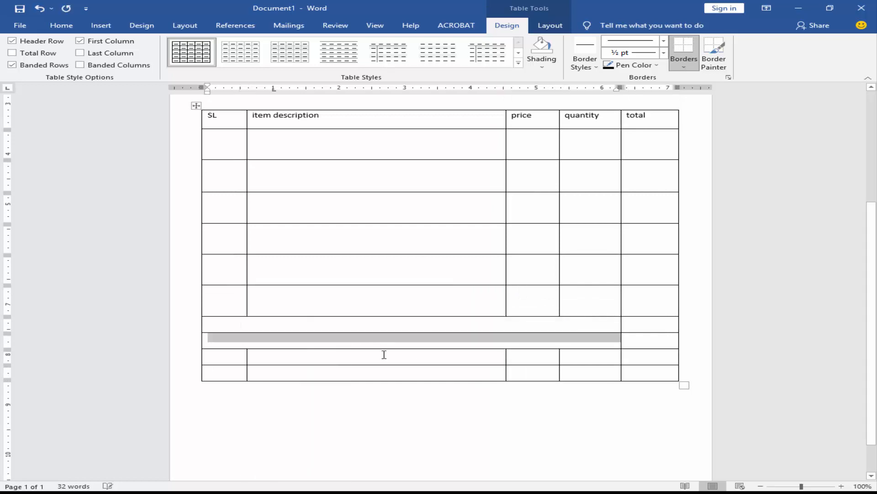
Merge the first four cells in each of the last two short rows of the table.
drag(590, 356, 232, 356)
right_click(232, 355)
click(283, 296)
drag(594, 373, 233, 375)
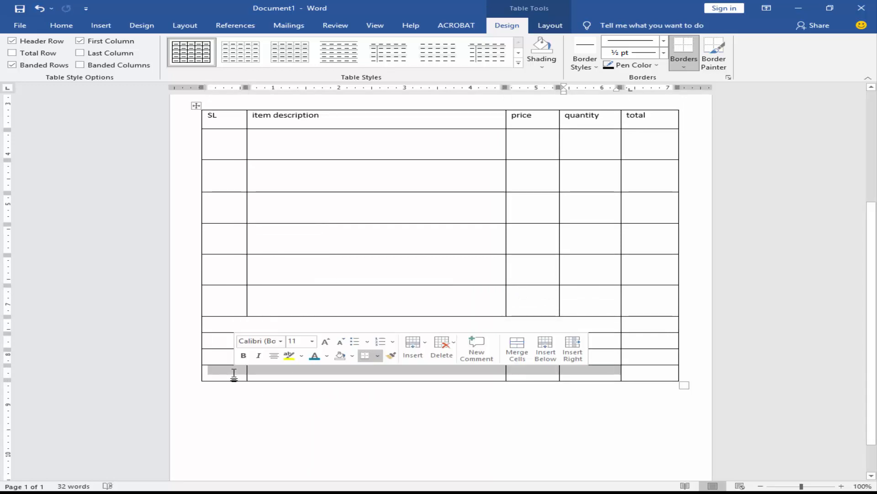
right_click(233, 375)
click(275, 318)
Copy the Subtotal, Taxes, Discount and Total labels from Notepad and paste them into the merged cells of the summary rows.
key(alt+Tab)
scroll(402, 327, down, 3)
drag(165, 352, 193, 382)
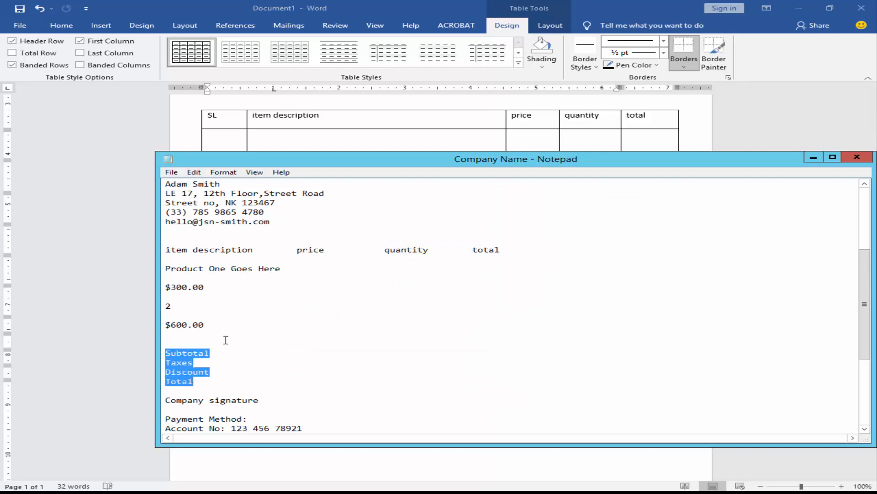
key(ctrl+c)
key(alt+Tab)
drag(288, 327, 293, 369)
key(ctrl+v)
Copy the Discount and Total lines from Notepad and fill the third summary row with the Discount label.
key(alt+Tab)
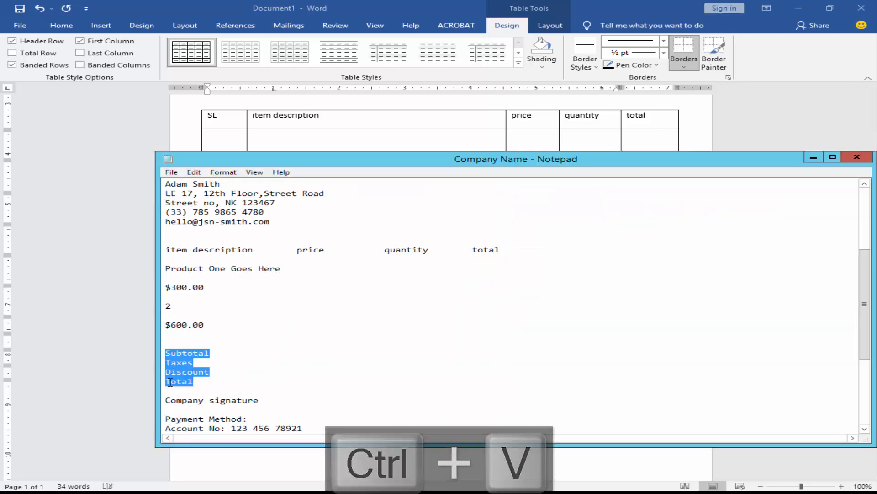
drag(166, 371, 192, 382)
key(ctrl+c)
key(alt+Tab)
click(231, 355)
double_click(216, 356)
mouse_move(220, 355)
mouse_down()
mouse_move(227, 361)
mouse_move(219, 340)
mouse_up()
mouse_move(227, 356)
mouse_down()
mouse_move(225, 368)
mouse_move(217, 355)
mouse_up()
key(ctrl+v)
Copy the Total label from Notepad into the last summary row of the table.
double_click(231, 370)
key(alt+Tab)
double_click(179, 381)
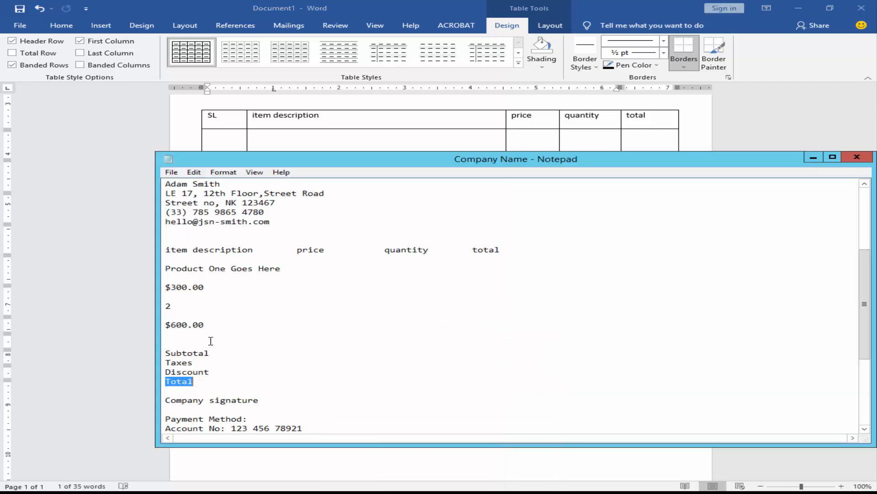
key(ctrl+c)
key(alt+Tab)
click(225, 369)
key(ctrl+v)
Narrow the four summary label cells from their outer edge so they line up under the quantity column.
drag(218, 322, 213, 372)
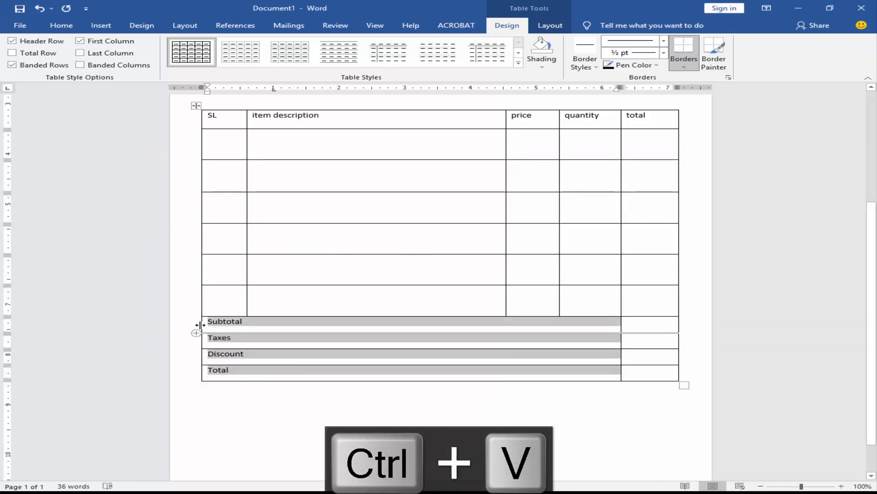
drag(202, 327, 558, 337)
click(704, 394)
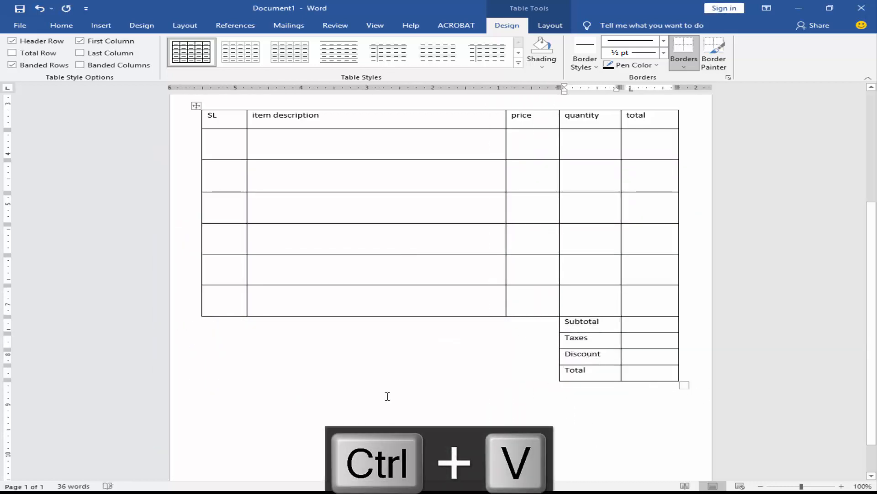
Draw a text box about 3.02" wide and 1.21" high in the empty area beside the summary rows.
right_click(284, 374)
click(101, 25)
click(184, 40)
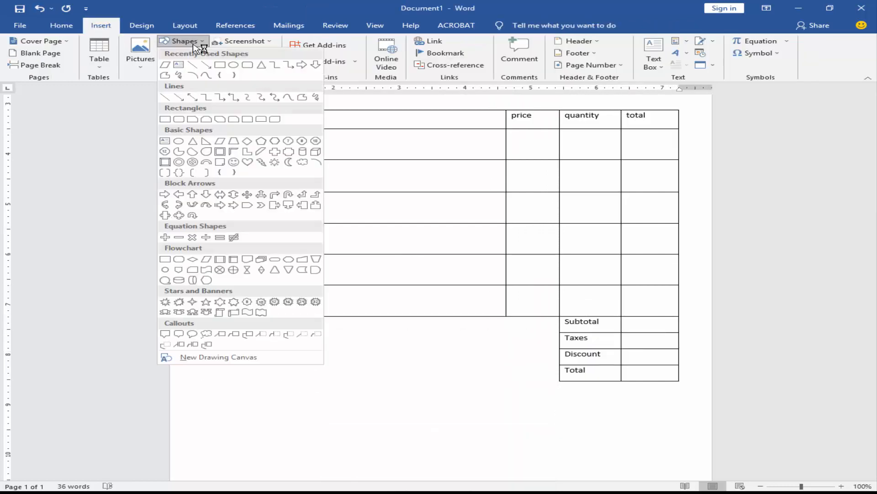
click(178, 64)
drag(206, 334, 407, 392)
scroll(427, 441, down, 2)
Copy the Payment Method block with its account and branch lines from Notepad into the new text box.
key(alt+Tab)
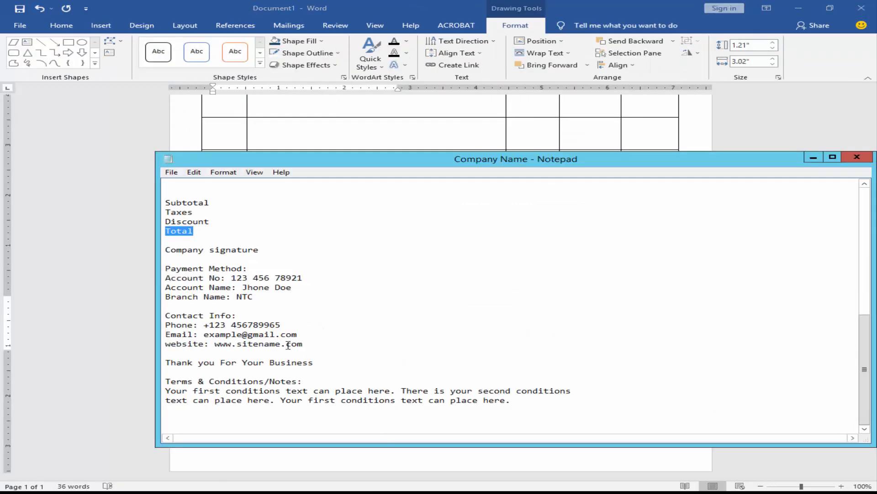
drag(258, 297, 165, 269)
key(ctrl+c)
key(alt+Tab)
key(ctrl+v)
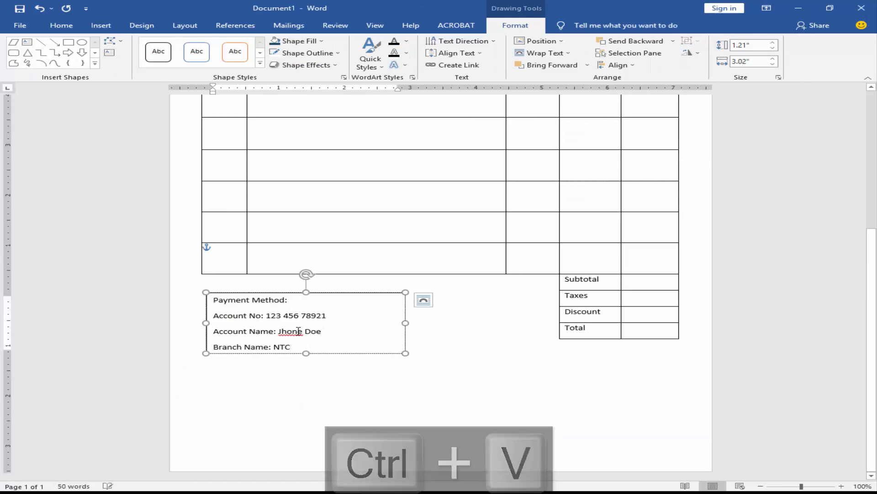
Set the payment text to single line spacing with 0 pt after each paragraph.
key(ctrl+a)
right_click(270, 321)
click(307, 396)
double_click(401, 269)
click(515, 268)
click(485, 276)
click(492, 371)
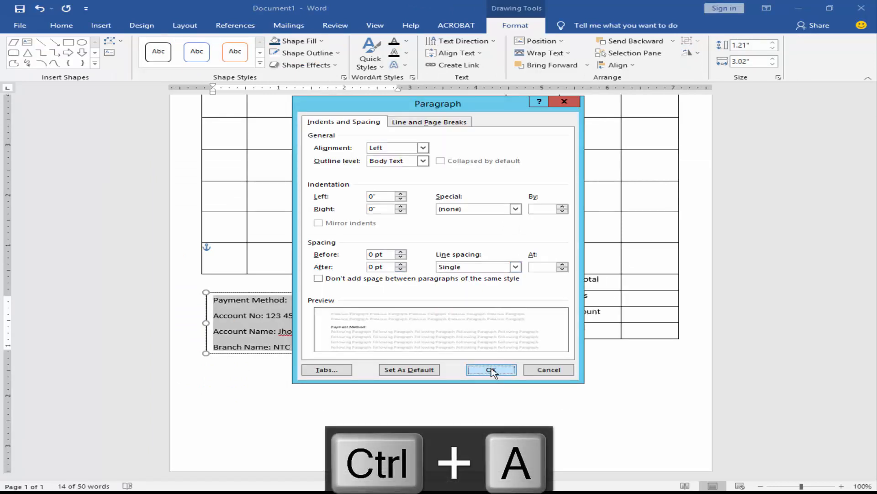
Enlarge the "Payment Method:" heading and make it bold.
drag(295, 301, 215, 301)
key(ctrl+shift+period)
key(ctrl+b)
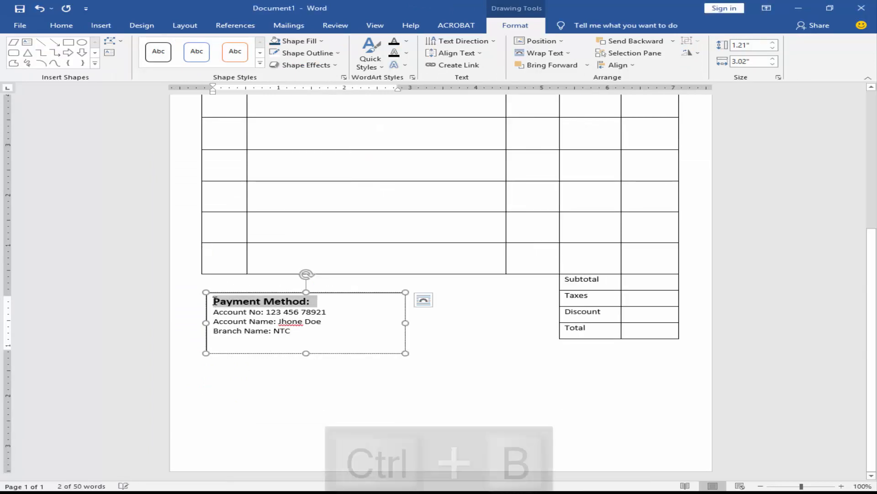
Shrink the payment text box to about 0.93" by 2.39" and place a duplicate directly below it.
drag(306, 353, 305, 339)
drag(406, 315, 363, 316)
drag(324, 293, 338, 331)
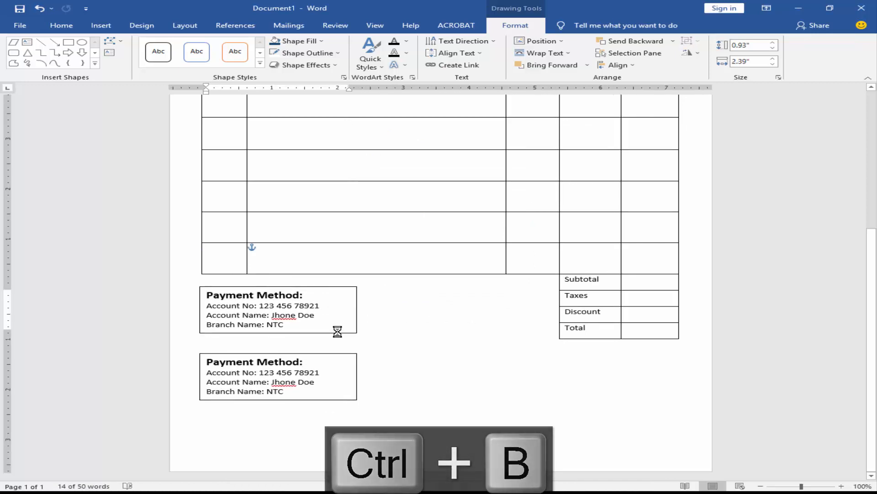
Widen the duplicate box to about 4.33" and replace its text with the Terms & Conditions/Notes block from Notepad.
drag(357, 376, 482, 374)
key(alt+Tab)
drag(512, 401, 144, 385)
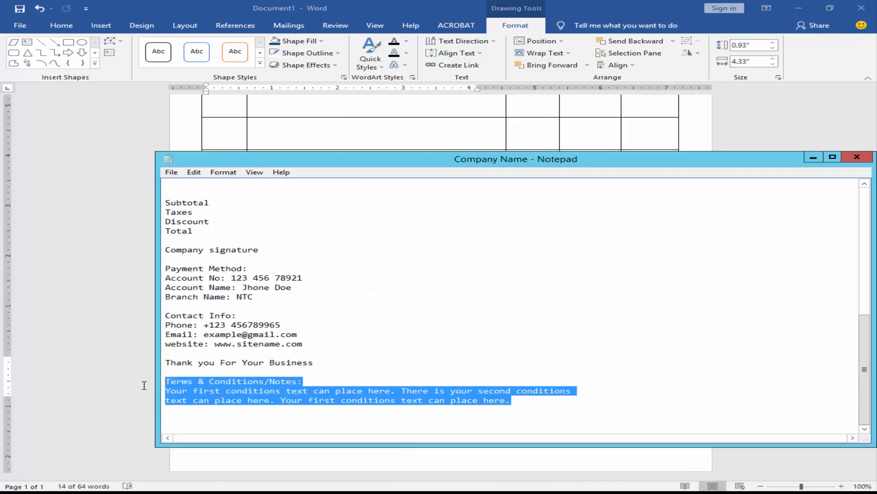
key(ctrl+c)
key(alt+Tab)
drag(285, 392, 312, 365)
key(ctrl+v)
Make the "Terms & Conditions/Notes:" heading larger and bold, and remove the surplus line break.
key(ctrl+shift+period)
key(ctrl+shift+period)
key(ctrl+b)
key(BackSpace)
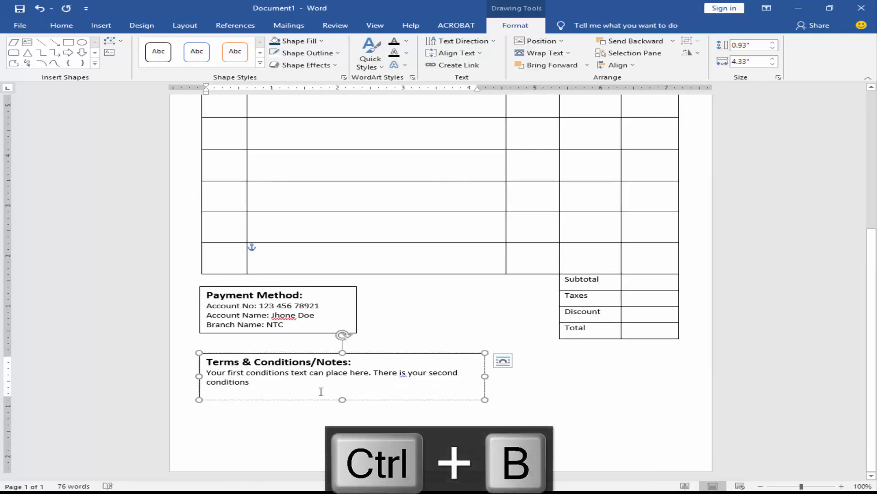
Join the conditions lines into one justified paragraph and enlarge the box to about 0.98" by 4.38".
mouse_move(343, 400)
mouse_down()
mouse_move(347, 419)
mouse_move(342, 402)
mouse_up()
click(233, 393)
key(BackSpace)
key(Delete)
key(ctrl+j)
drag(485, 377, 488, 377)
Duplicate the terms box below the summary rows at about 2.23" wide, and move the original closer to the payment box.
drag(368, 353, 555, 353)
drag(678, 378, 651, 383)
drag(402, 355, 402, 346)
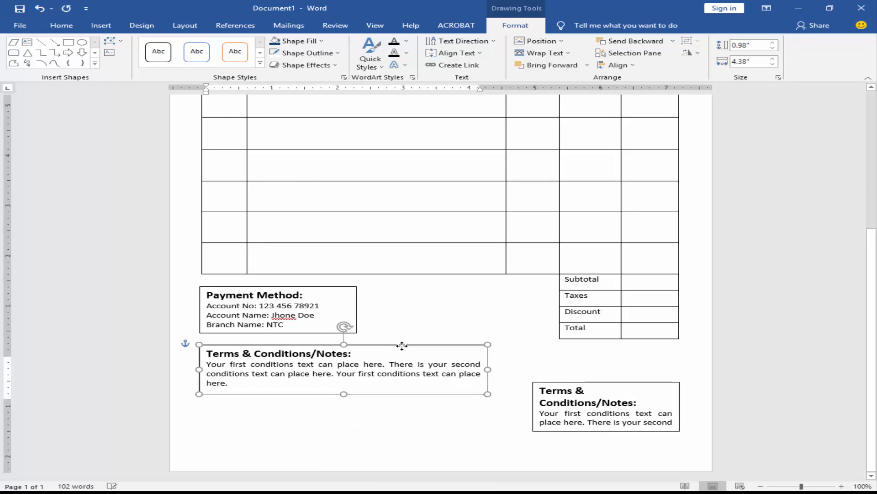
click(605, 407)
drag(615, 382, 615, 377)
Replace the duplicate box's text with "Company signature" copied from Notepad.
key(alt+Tab)
drag(260, 250, 161, 250)
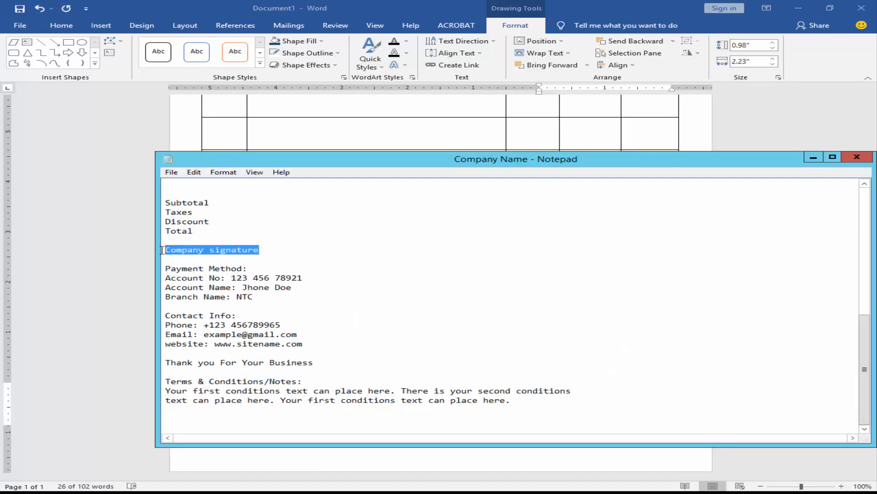
key(ctrl+c)
key(alt+Tab)
key(ctrl+a)
key(ctrl+v)
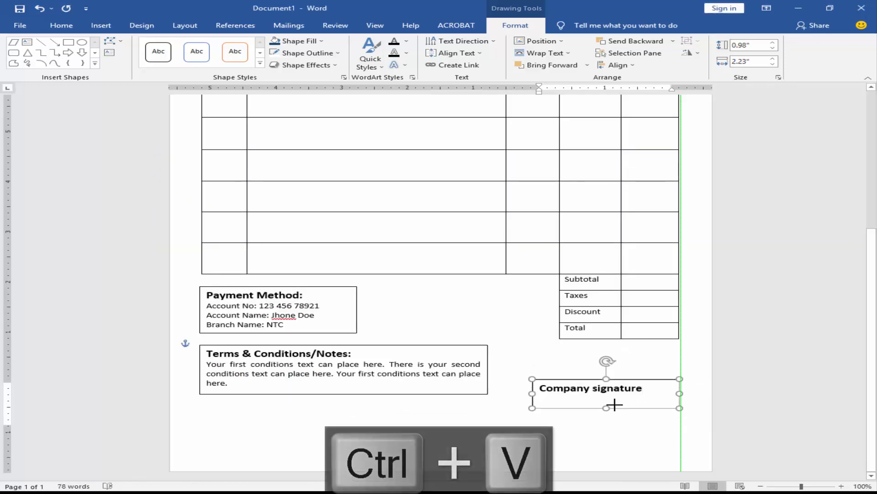
Shrink the Company signature box to fit its single line below the summary rows, and center the text.
drag(615, 404, 615, 396)
drag(679, 390, 647, 403)
key(ctrl+e)
Remove the outline from the signature, terms and payment text boxes together.
shift+click(320, 366)
shift+click(297, 315)
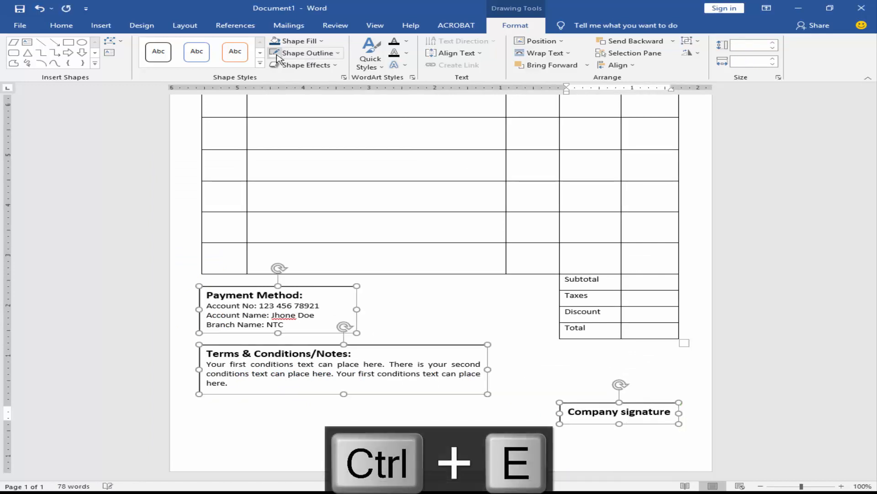
key(Escape)
Draw a horizontal signature line about 1.84" long just above the "Company signature" text.
click(101, 26)
click(183, 40)
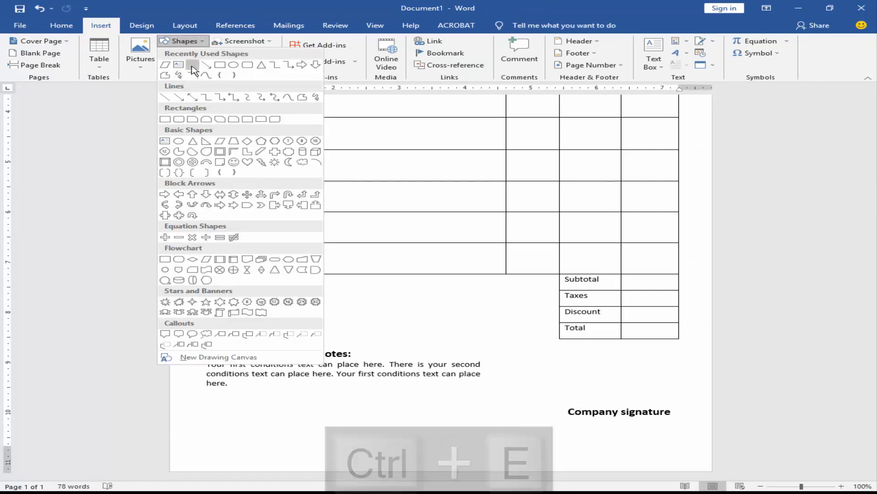
click(192, 66)
drag(557, 405, 677, 405)
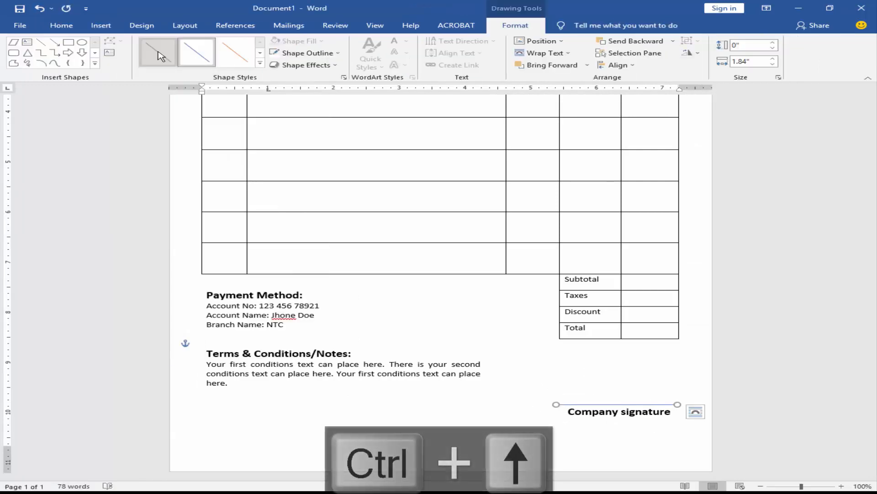
Increase the outline weight of the signature line above the "Company signature" text.
click(308, 52)
mouse_move(320, 192)
click(446, 238)
key(Escape)
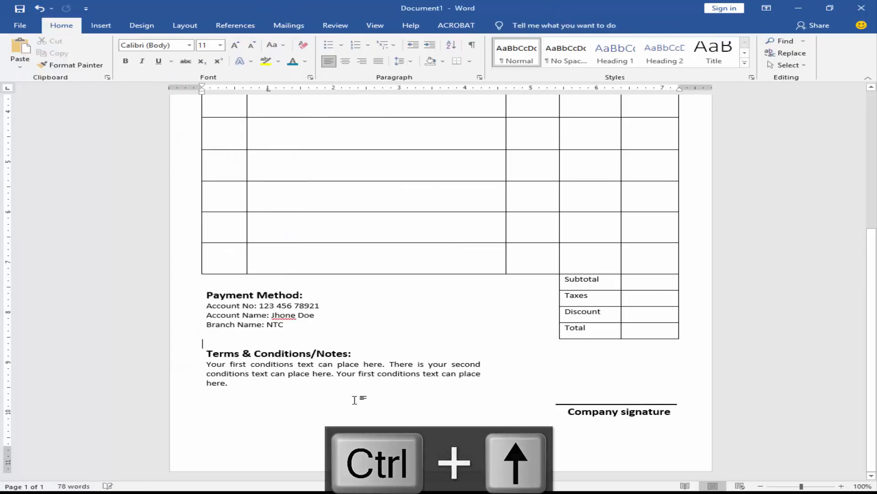
Draw a rectangle about 2.31" wide and 0.55" high in the page's bottom-left corner.
click(101, 26)
click(197, 43)
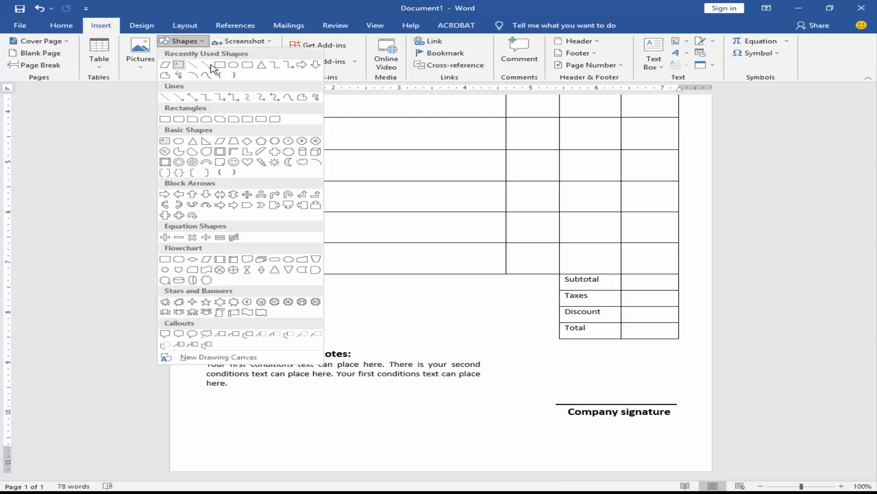
click(212, 67)
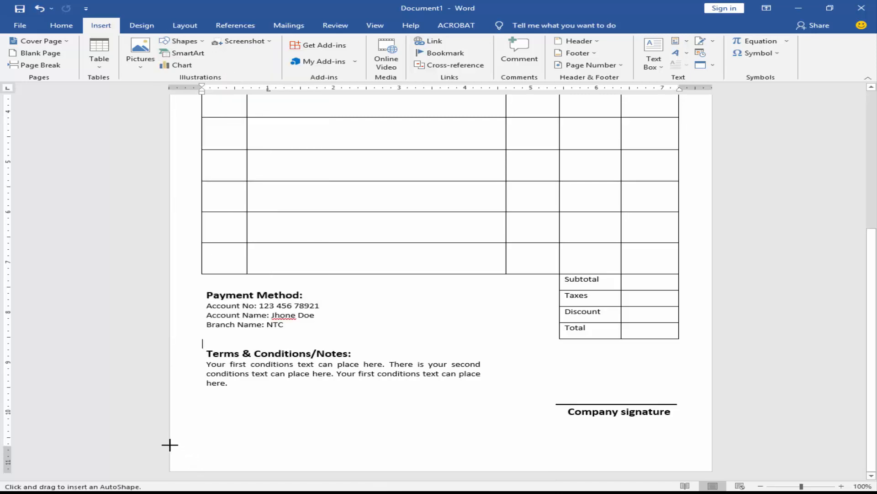
mouse_move(170, 442)
mouse_down()
mouse_move(198, 466)
mouse_move(323, 471)
mouse_up()
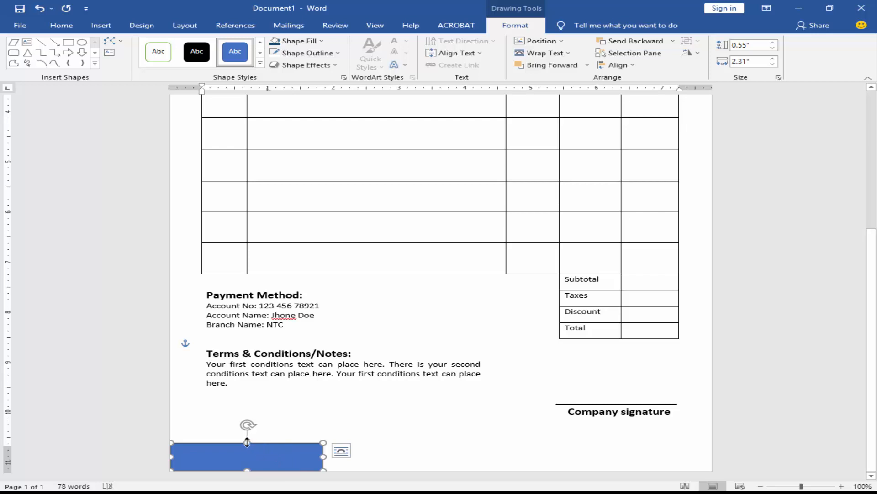
Raise the rectangle's height to about 0.81" and add a copy beside it, stretched to the page's right edge at about 5.62" wide.
drag(247, 442, 341, 450)
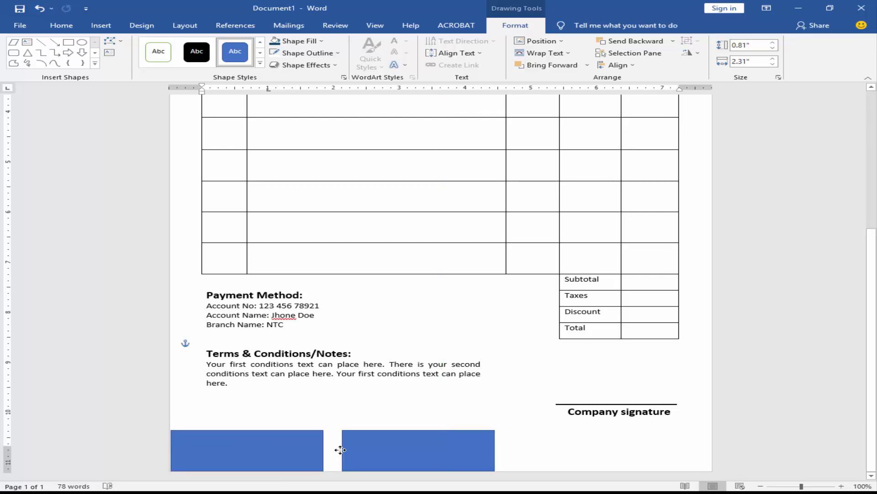
drag(595, 458, 700, 458)
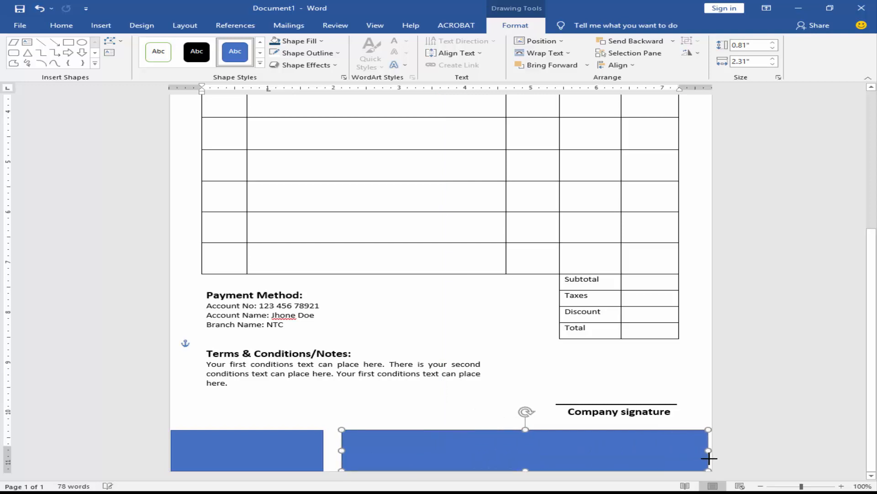
drag(715, 458, 714, 458)
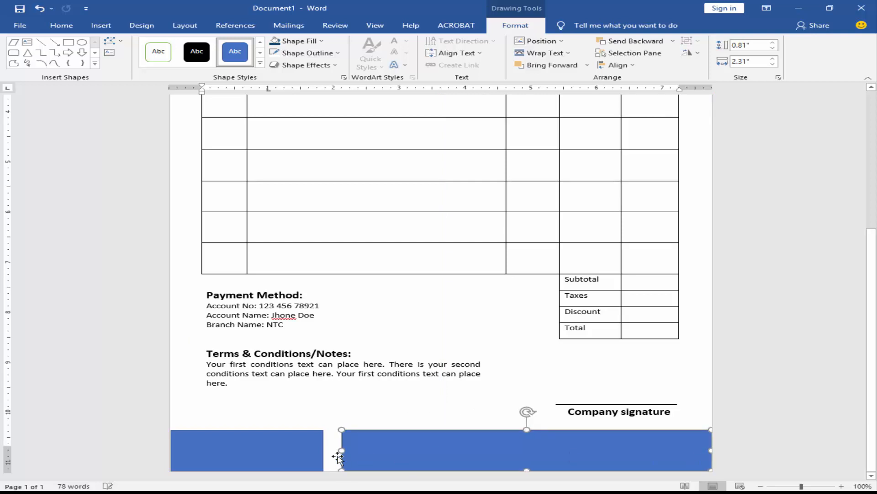
Edit the short footer rectangle's points, moving its bottom-right corner inward to give it a slanted right side.
click(280, 452)
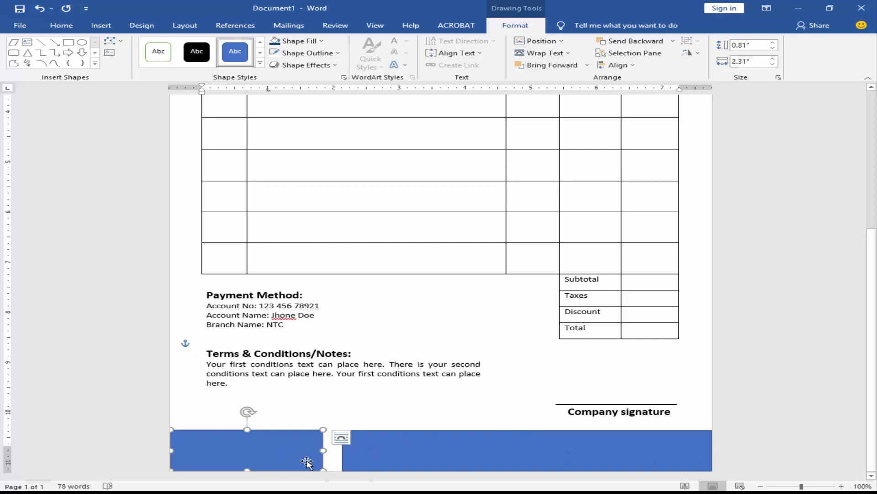
right_click(298, 451)
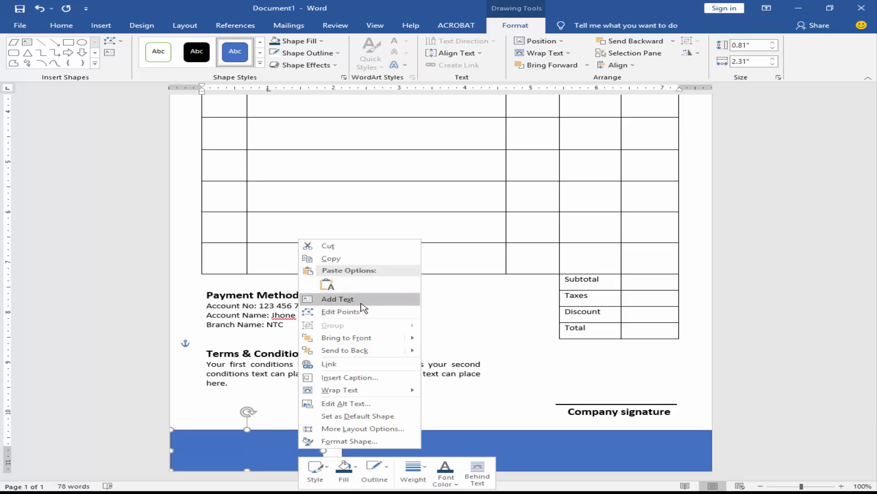
key(Escape)
click(337, 318)
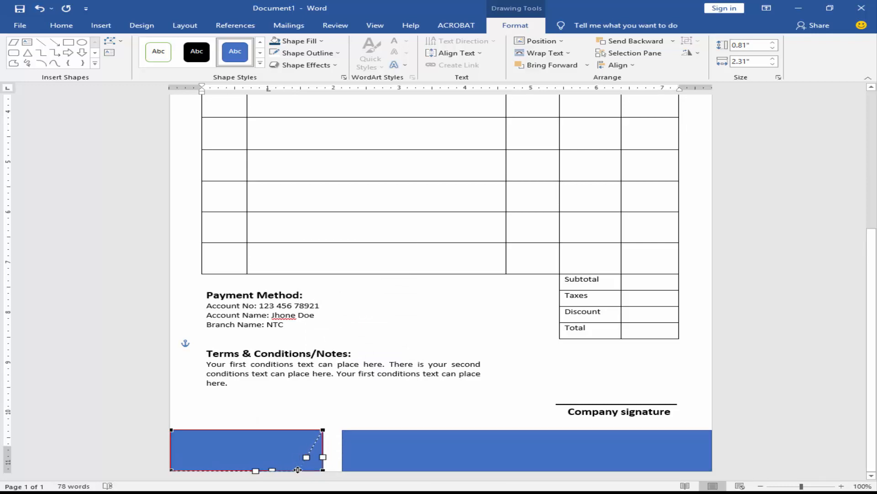
drag(280, 469, 271, 469)
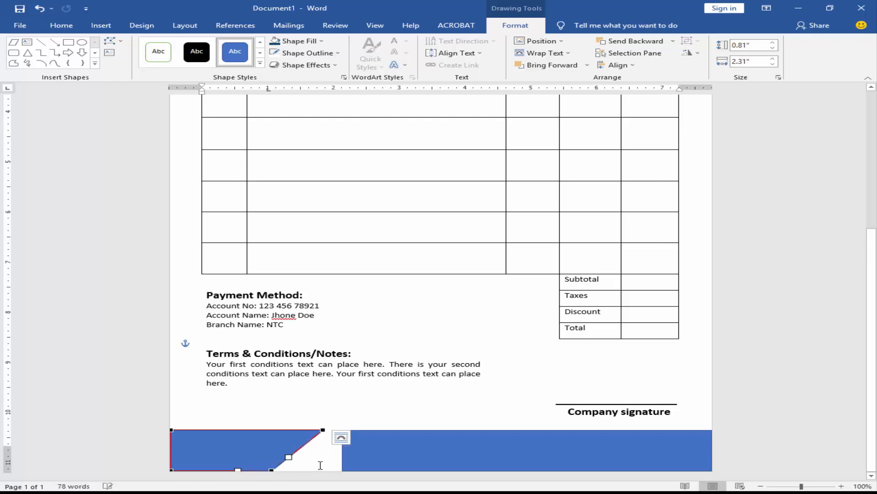
Edit the long footer rectangle's points, moving its top-left corner inward to give it a matching slanted left side.
click(381, 453)
right_click(370, 444)
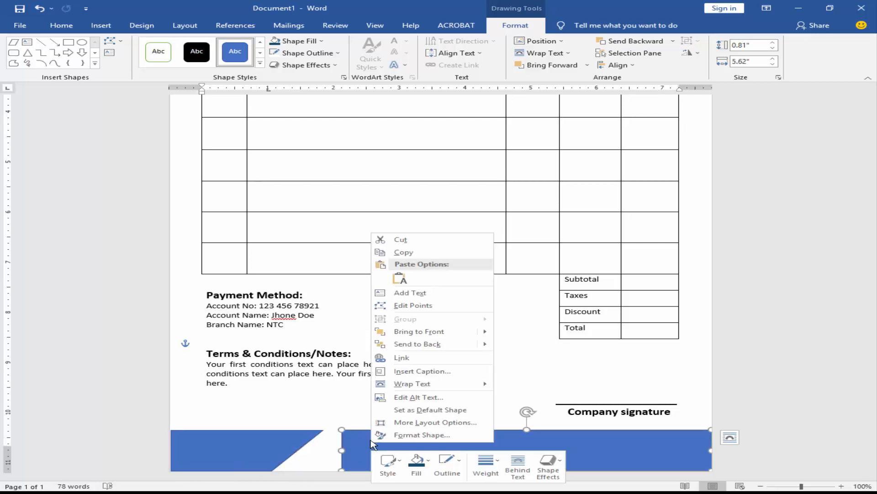
click(411, 307)
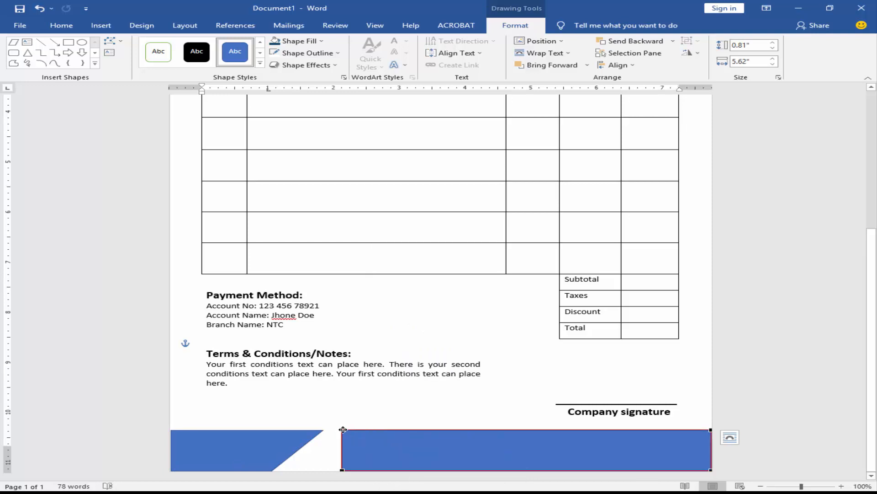
drag(356, 430, 388, 430)
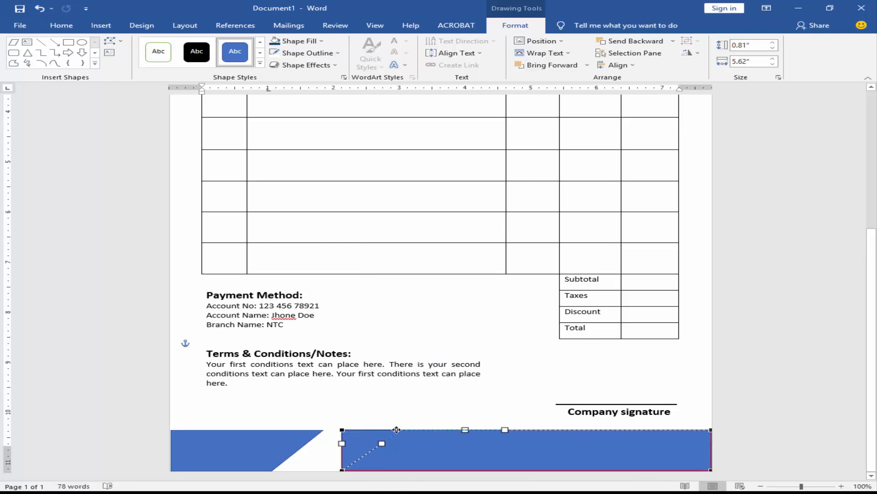
drag(385, 429, 386, 430)
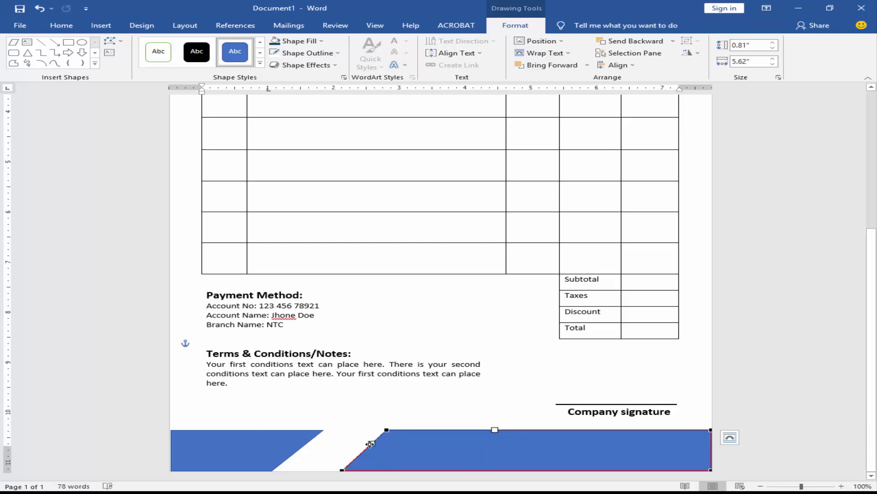
click(372, 408)
Move the long footer shape toward the short one, leaving a narrow diagonal gap, and stretch it to the page's right edge, about 6.53" wide.
drag(401, 455, 349, 454)
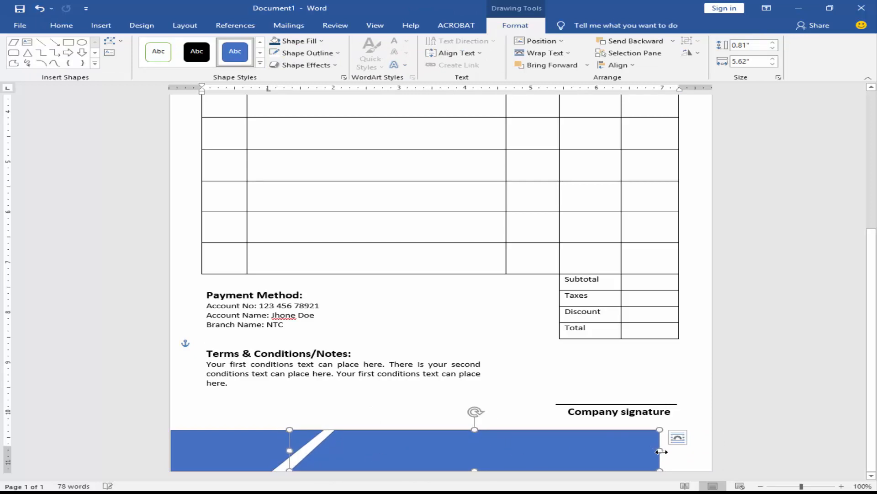
drag(660, 452, 716, 452)
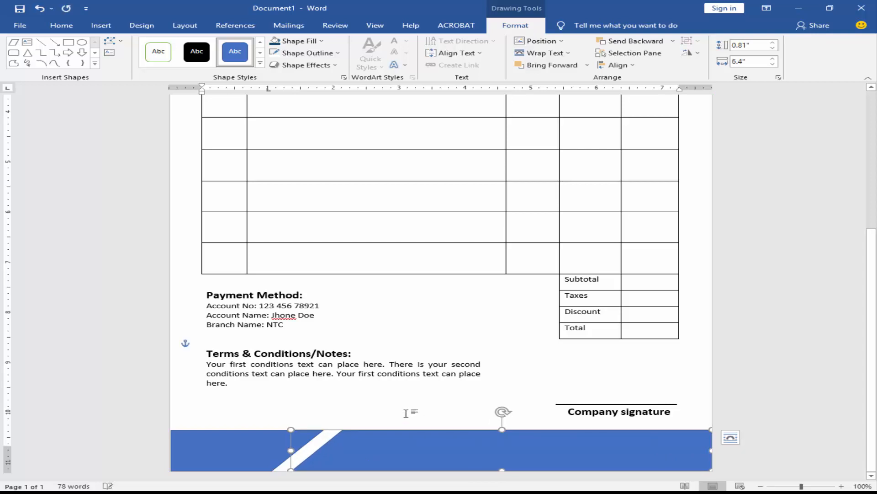
click(406, 413)
click(414, 448)
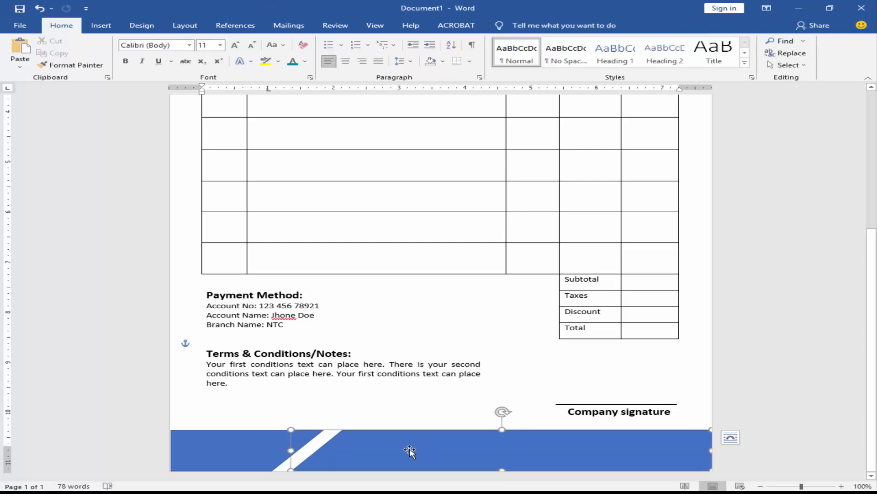
drag(409, 448, 399, 451)
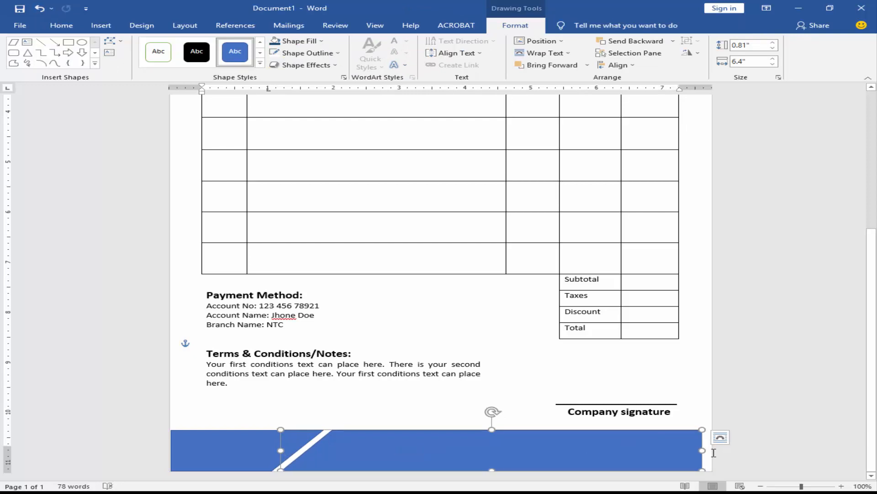
mouse_move(706, 450)
mouse_down()
mouse_move(723, 450)
mouse_move(708, 451)
mouse_up()
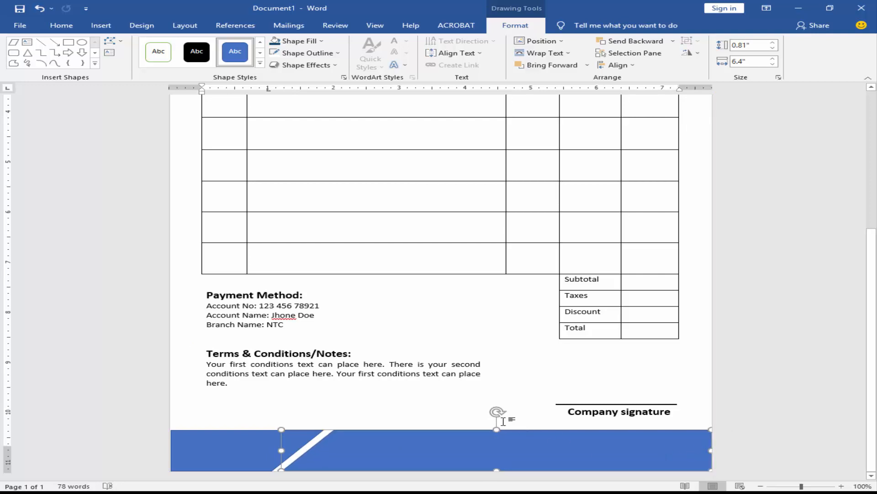
click(435, 409)
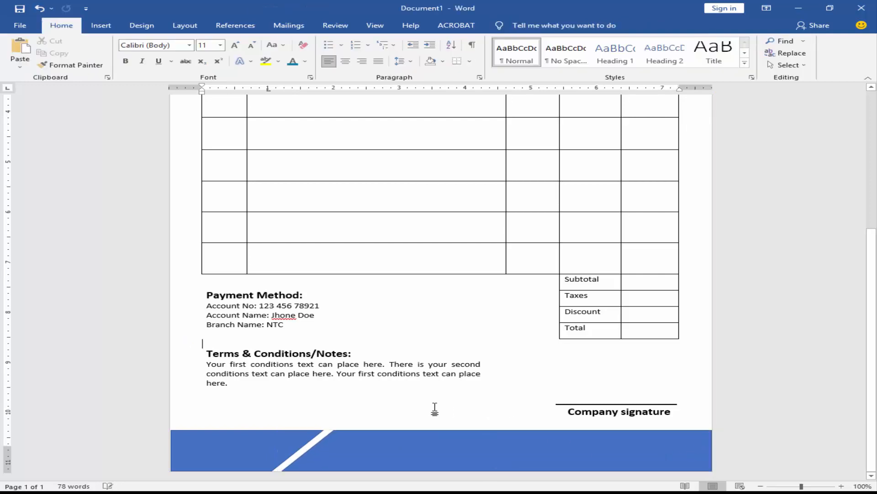
Give the short footer shape the recently used Dark Blue for both outline and fill.
double_click(260, 447)
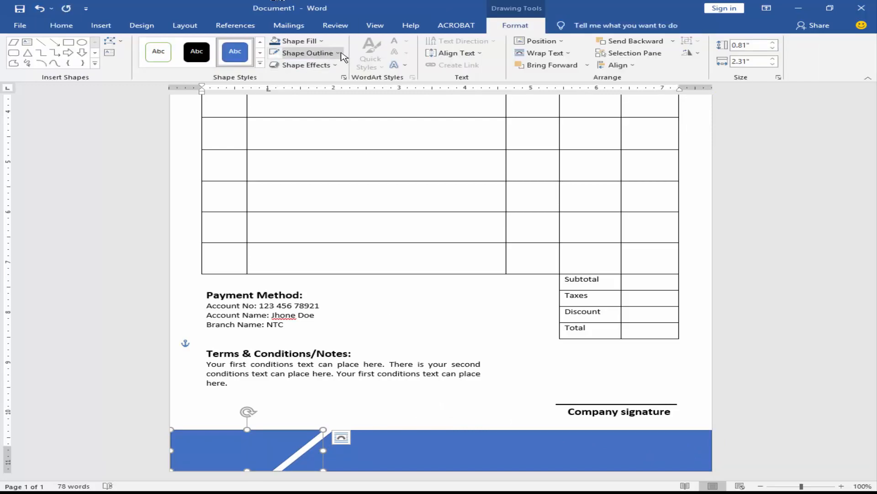
click(338, 53)
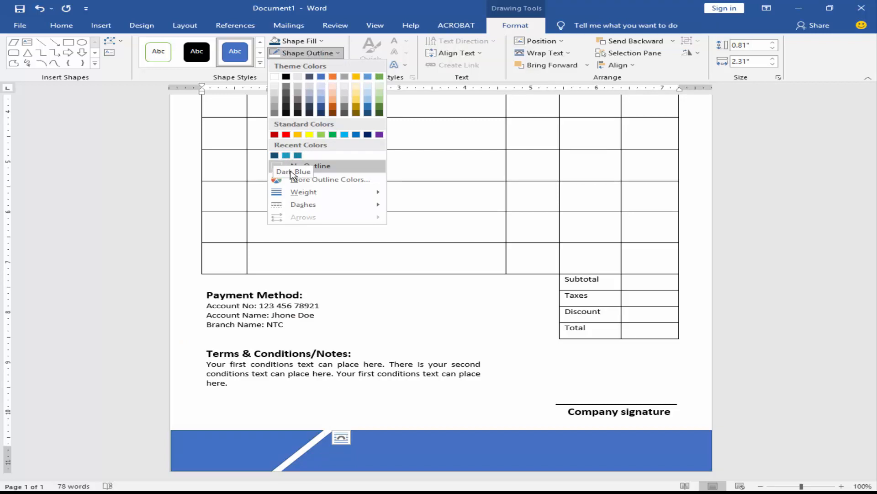
click(275, 155)
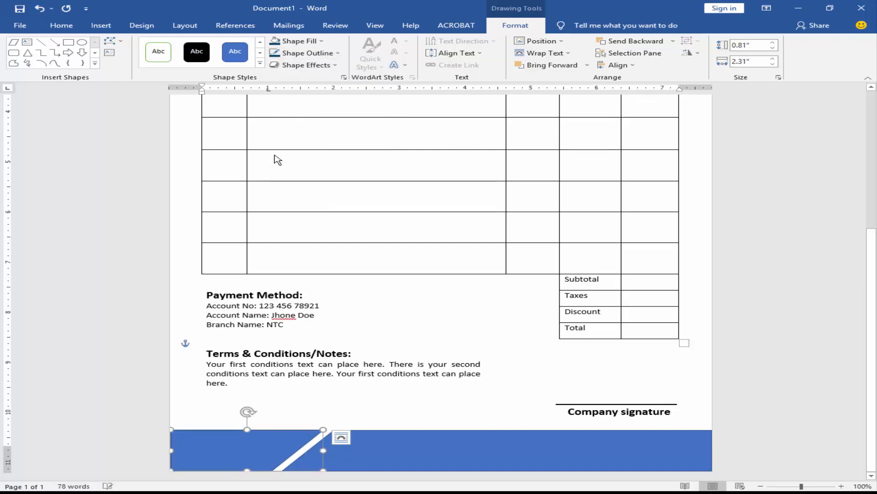
click(322, 42)
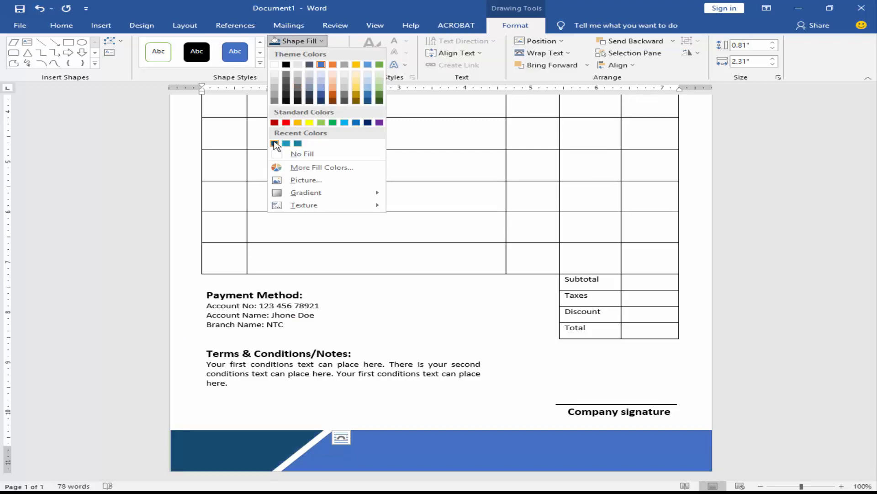
click(275, 144)
Fill the long footer shape with the recently used lighter teal-blue color.
click(426, 462)
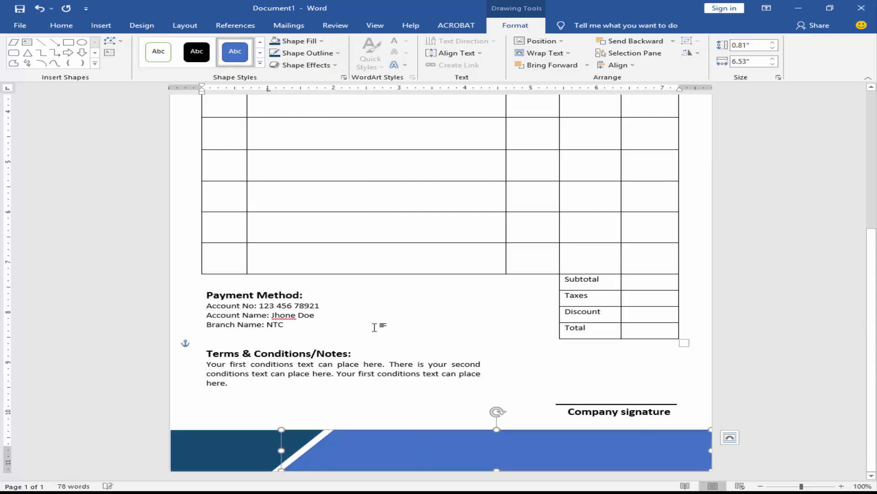
click(338, 53)
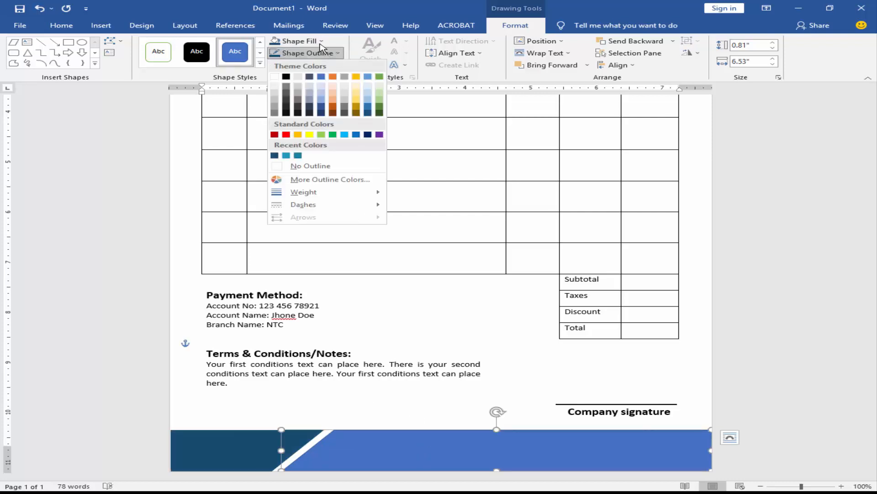
click(322, 41)
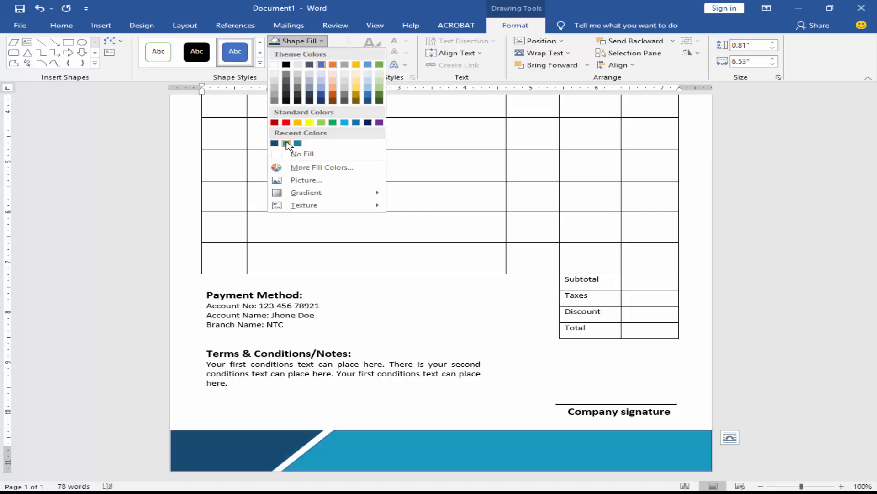
click(286, 144)
click(339, 402)
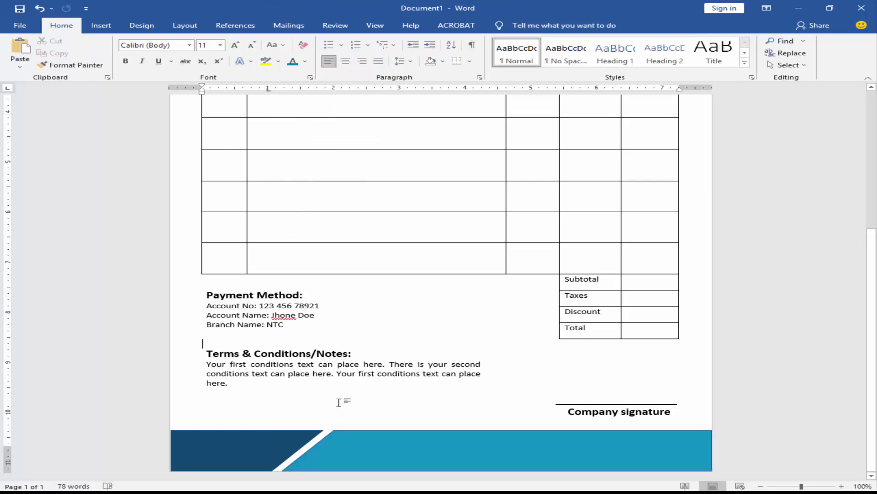
Remove the outline from both footer shapes together.
click(261, 444)
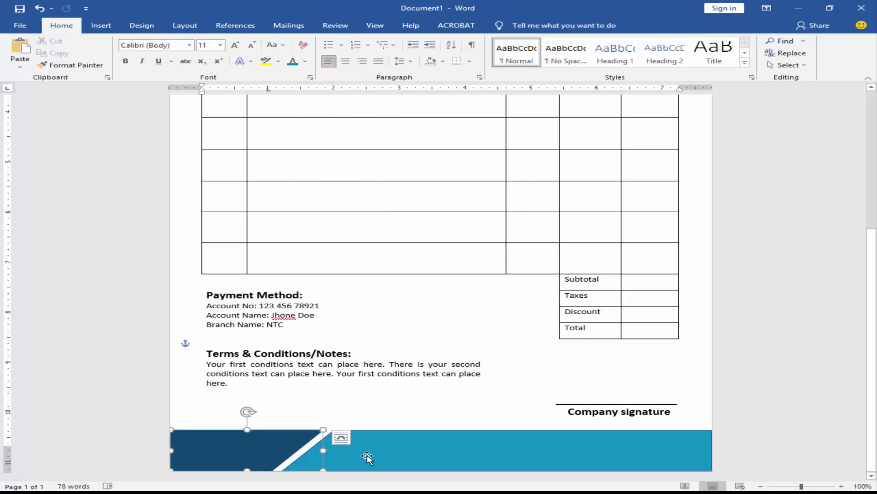
shift+click(427, 450)
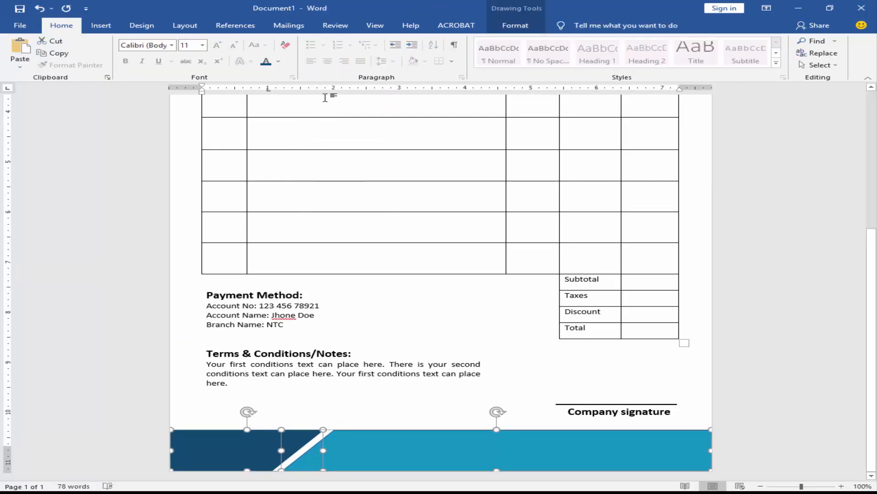
click(515, 26)
click(339, 54)
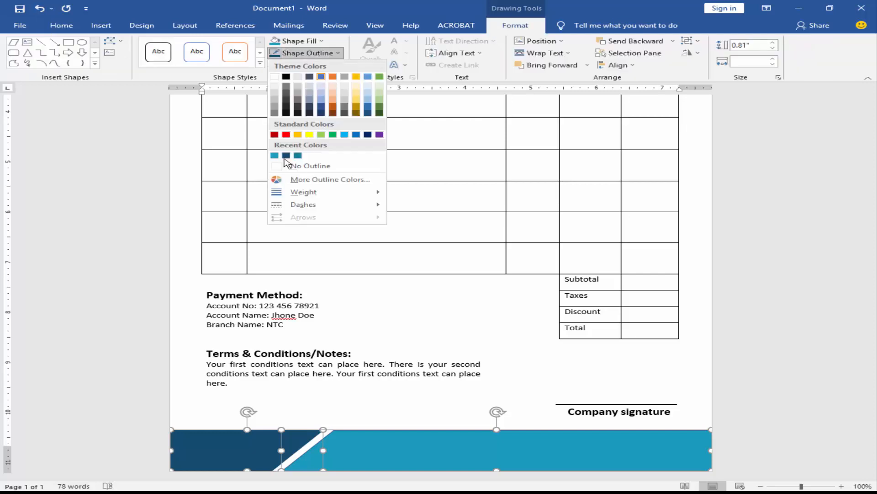
click(284, 168)
click(391, 382)
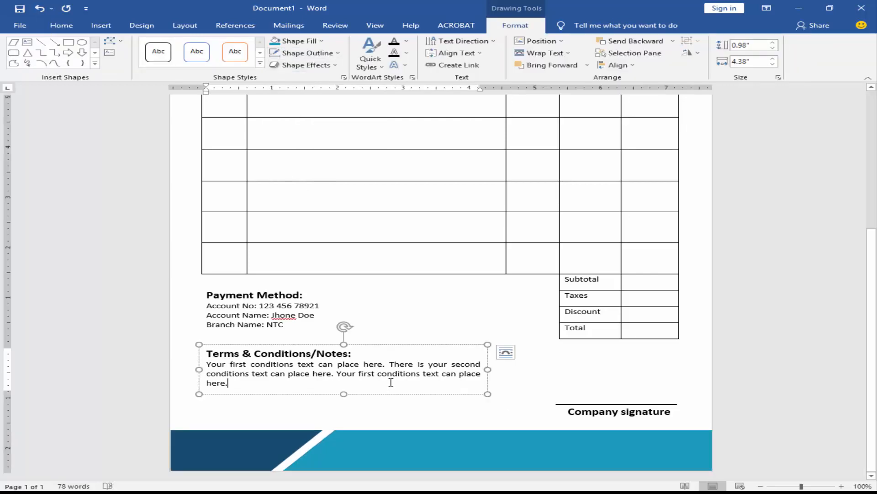
Nudge both footer shapes together slightly downward at the page's bottom edge.
click(417, 452)
shift+click(247, 453)
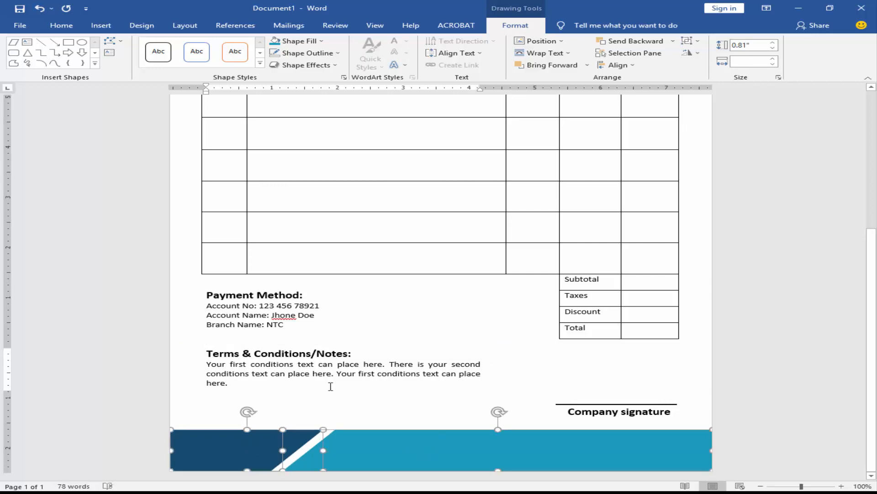
key(ctrl+Down)
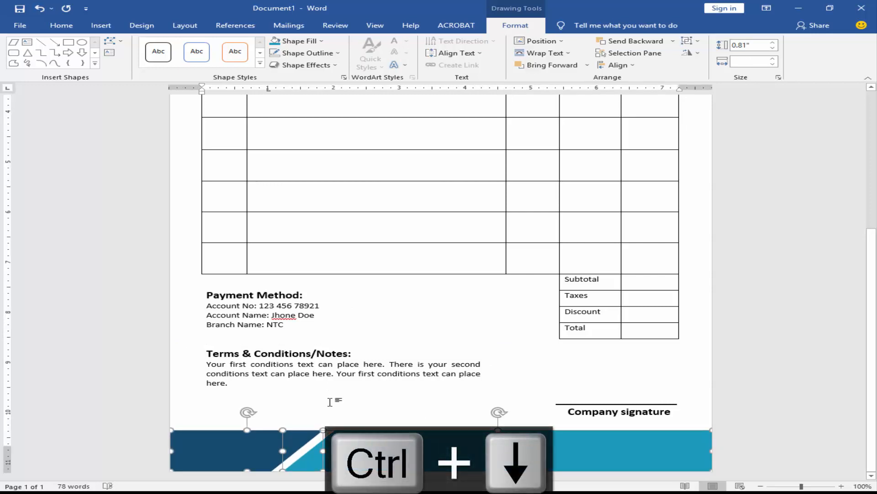
click(330, 402)
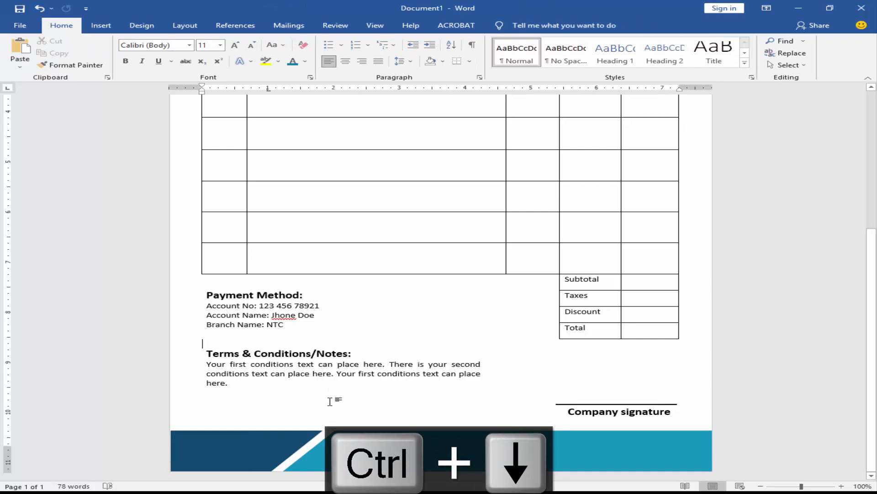
click(279, 306)
click(285, 364)
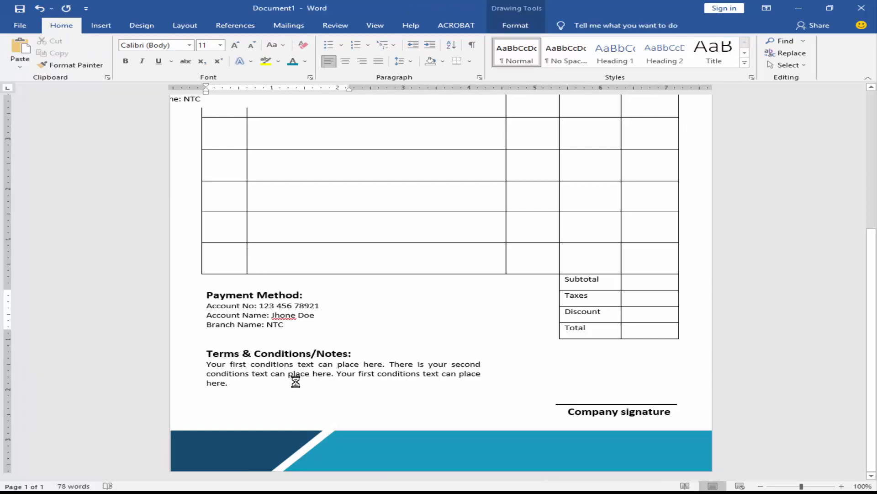
key(ctrl+z)
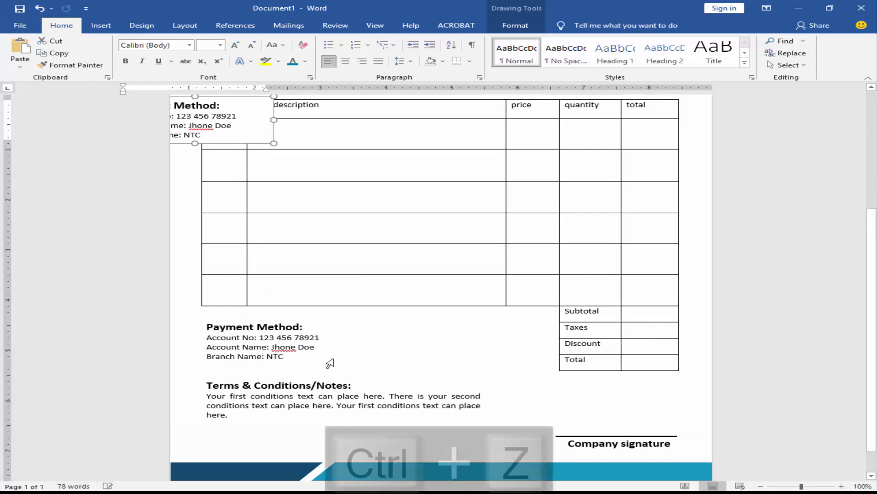
Draw a text box of about 1.19 by 0.51 inches between the terms notes and the footer.
click(101, 25)
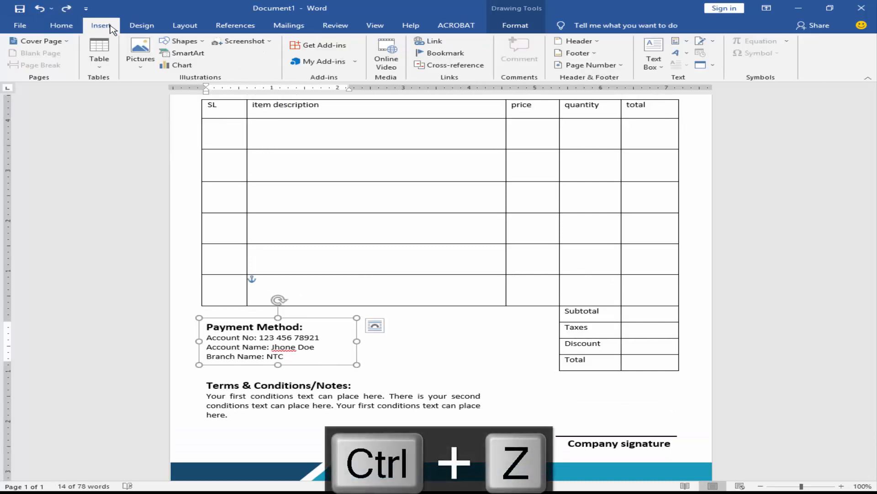
click(182, 41)
click(179, 64)
scroll(276, 380, down, 1)
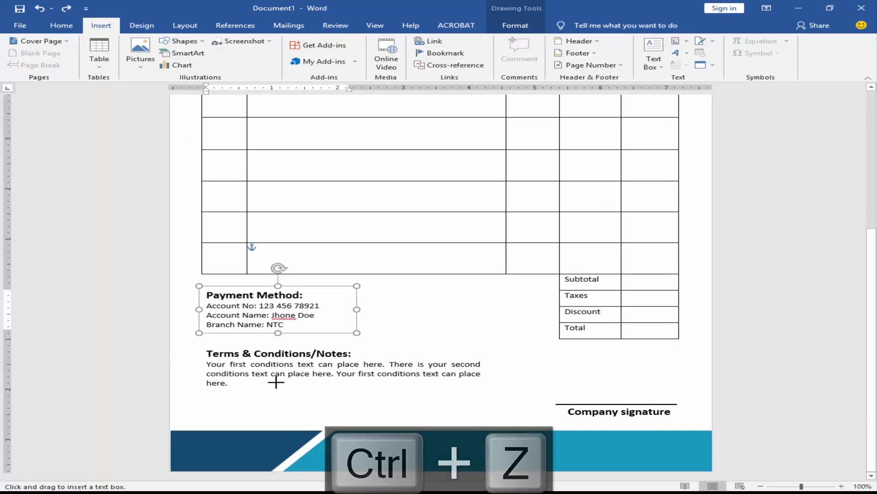
scroll(297, 403, up, 4)
scroll(297, 403, down, 3)
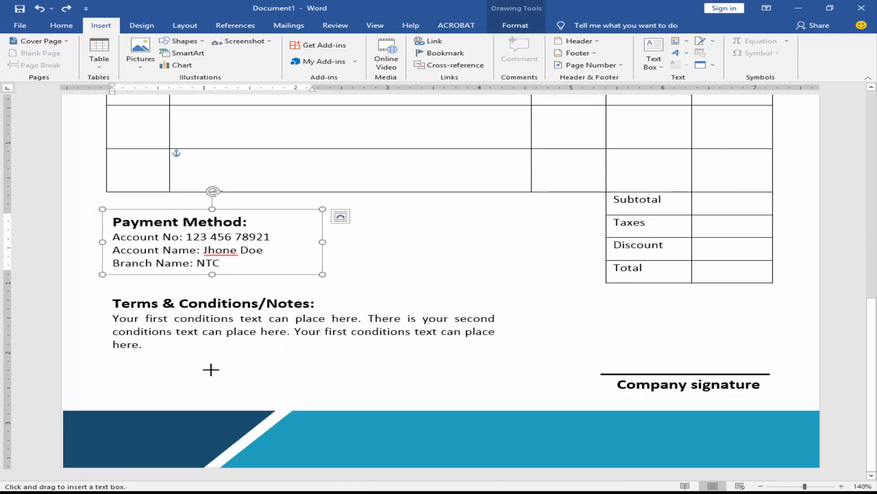
drag(196, 358, 306, 392)
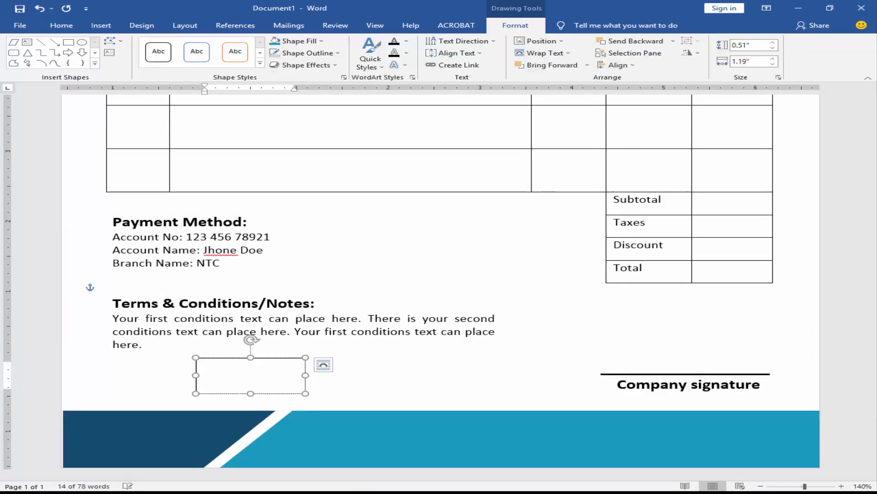
Copy the first address line under INVOICE FROM in Notepad and paste it into the new text box in Word.
key(alt+Tab)
scroll(251, 364, up, 10)
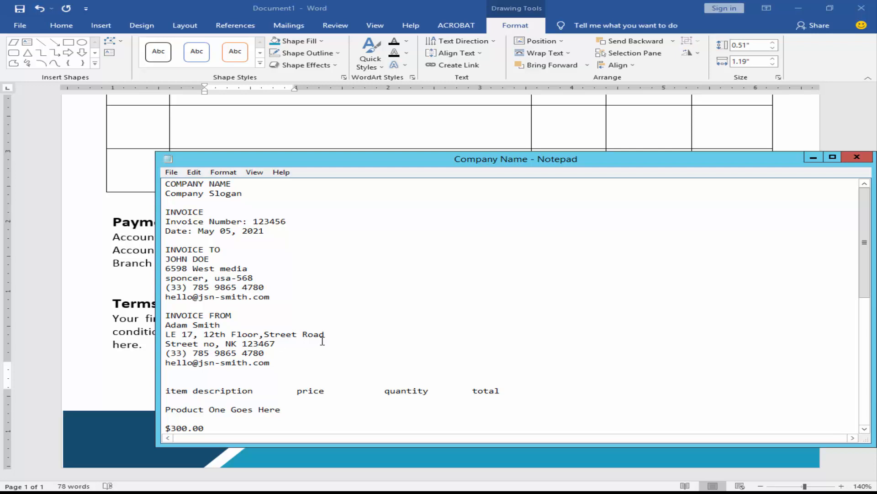
drag(336, 334, 183, 328)
key(ctrl+c)
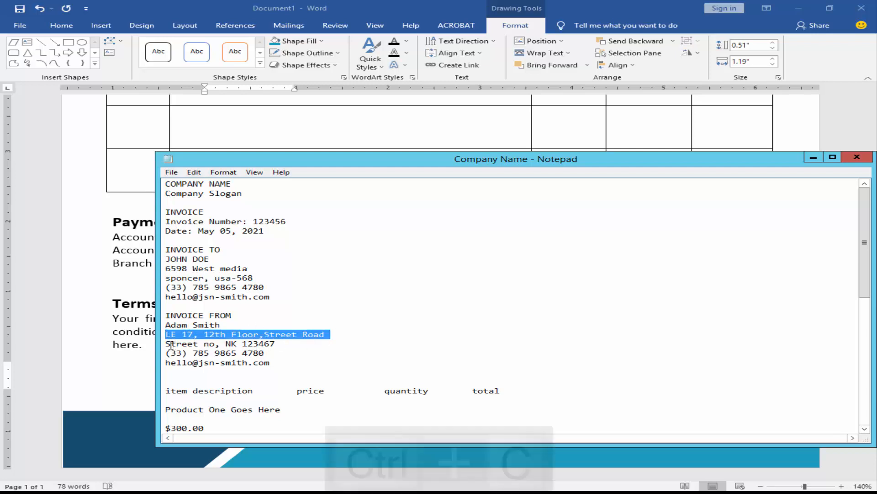
click(137, 342)
click(232, 388)
key(ctrl+v)
Enlarge the text box to about 1.8 by 0.83 inches and break the address onto a second line after the floor number.
drag(324, 375, 361, 376)
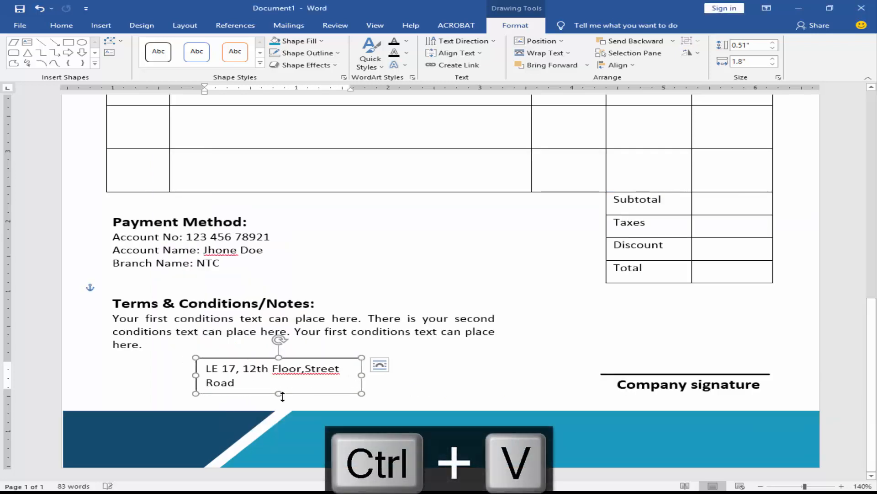
drag(279, 393, 278, 402)
click(303, 369)
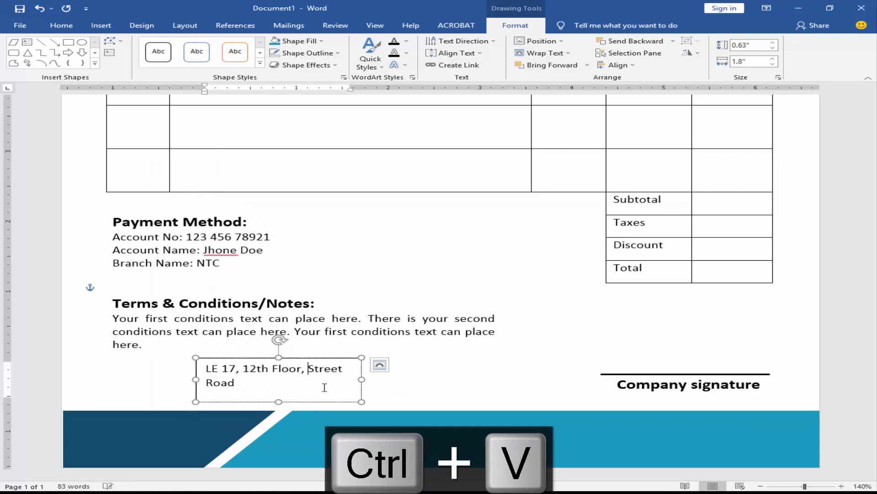
key(Return)
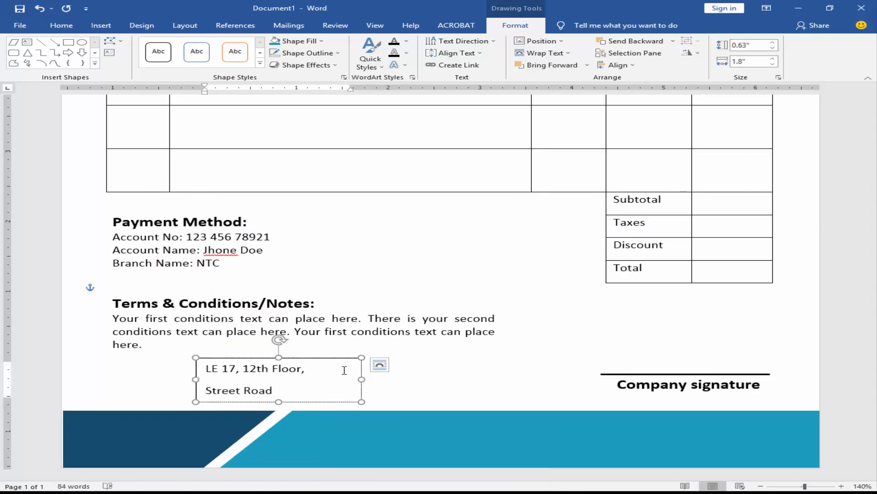
drag(279, 402, 278, 415)
Tighten the paragraph spacing of the whole address text so its two lines sit directly under each other.
key(ctrl+a)
right_click(286, 393)
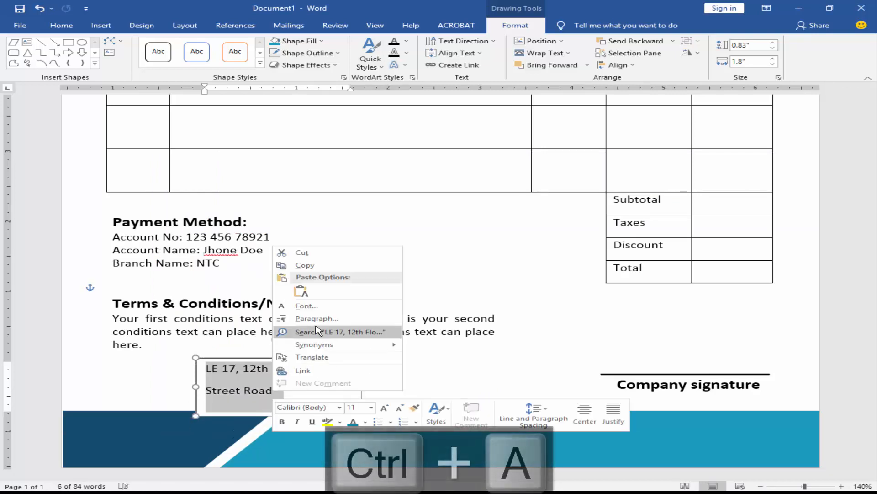
click(313, 317)
click(375, 267)
click(461, 269)
click(461, 276)
click(478, 371)
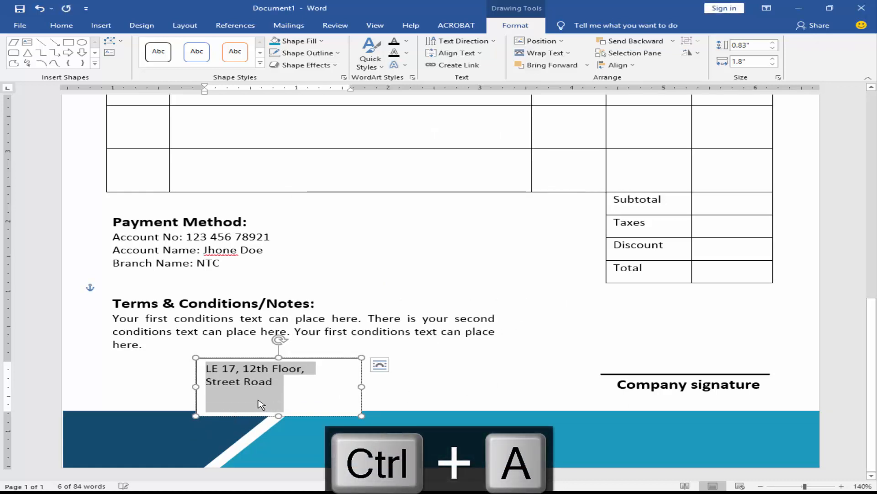
Remove the fill and outline from the address text box.
click(258, 402)
click(302, 42)
click(302, 154)
click(307, 53)
click(304, 166)
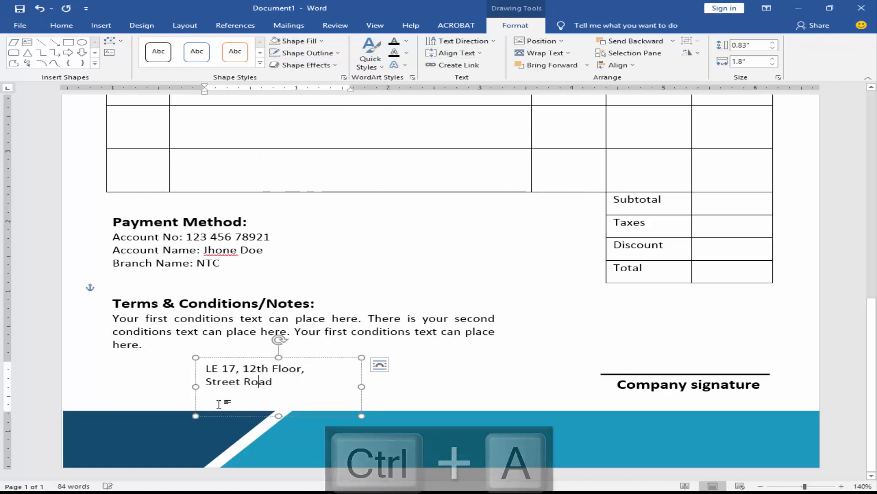
Shrink the address text box to about 1.4 by 0.52 inches and move it onto the dark blue footer shape.
drag(279, 416, 279, 394)
drag(362, 376, 212, 421)
Make all the footer address text bold and white.
click(184, 431)
key(ctrl+a)
key(ctrl+b)
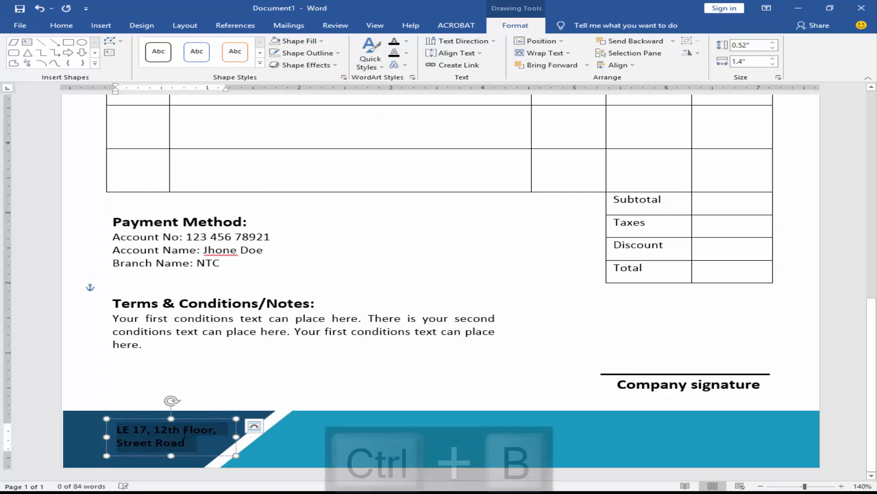
click(64, 27)
click(305, 61)
click(293, 115)
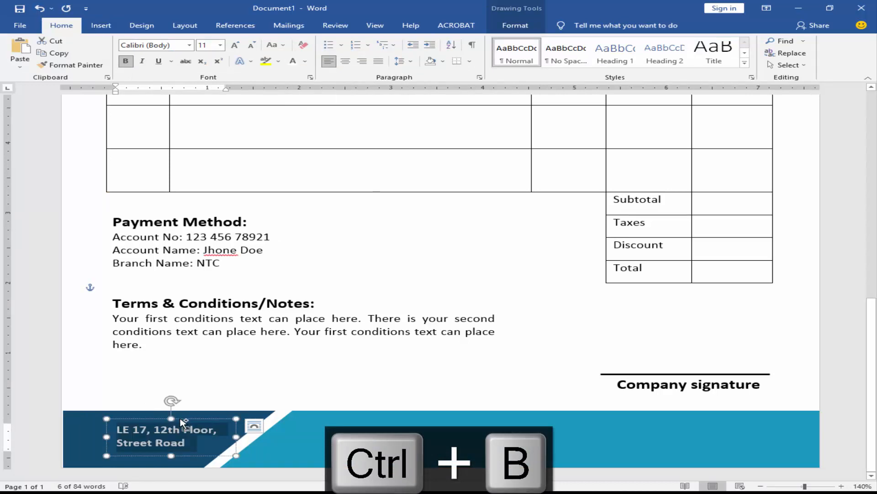
Duplicate the address text box onto the teal footer shape and replace its text with the INVOICE FROM phone number copied from Notepad.
click(224, 448)
drag(211, 419, 398, 418)
key(alt+Tab)
drag(282, 350, 165, 352)
key(ctrl+c)
key(alt+Tab)
key(ctrl+a)
key(ctrl+v)
Resize the phone text box to fit one line, reposition it, and duplicate it twice along the teal footer shape.
drag(423, 437, 453, 437)
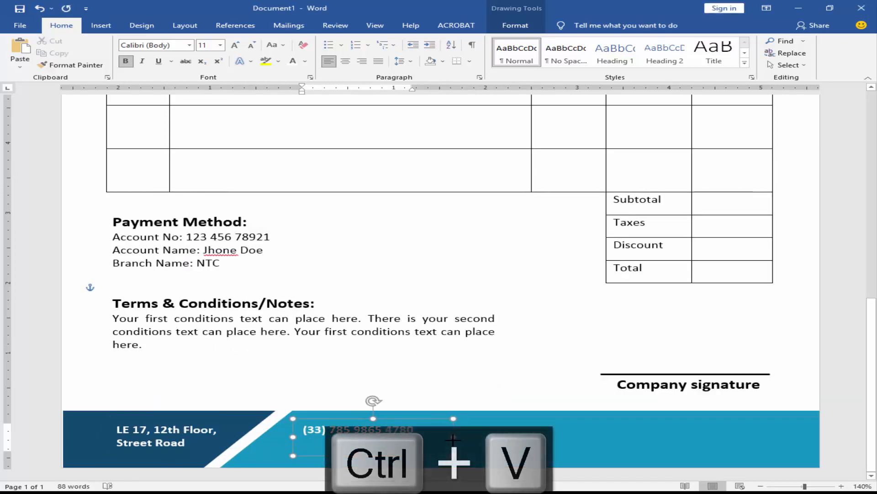
drag(373, 456, 373, 453)
drag(450, 430, 438, 442)
drag(354, 431, 699, 437)
Replace the middle copy's text with the INVOICE FROM e-mail address from Notepad and widen the box to fit one line.
key(alt+Tab)
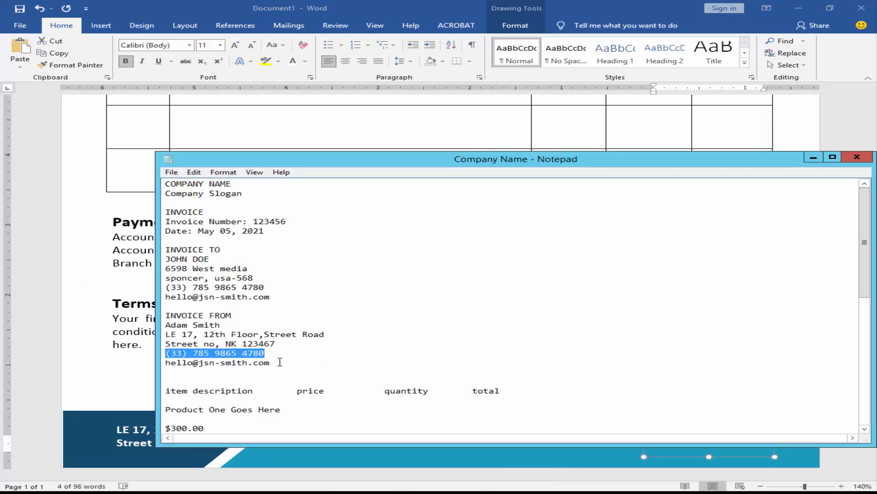
drag(279, 361, 167, 362)
key(ctrl+c)
click(138, 448)
click(504, 442)
key(ctrl+v)
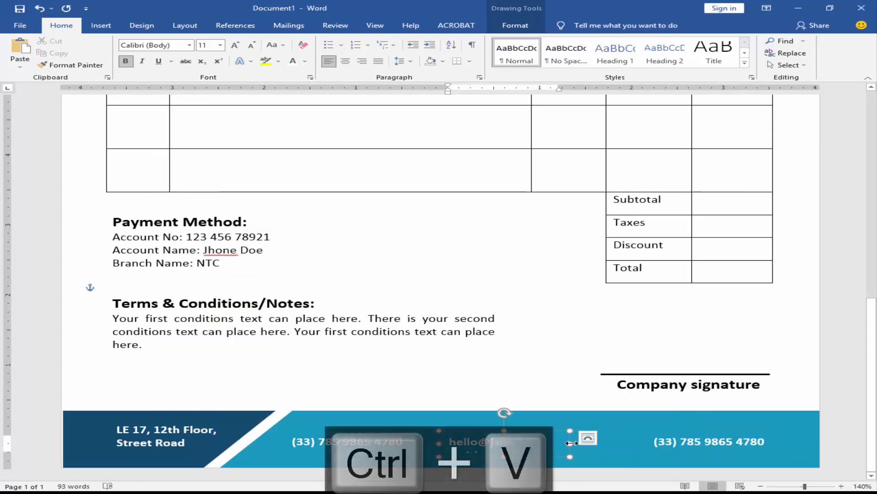
drag(570, 443, 602, 443)
triple_click(658, 442)
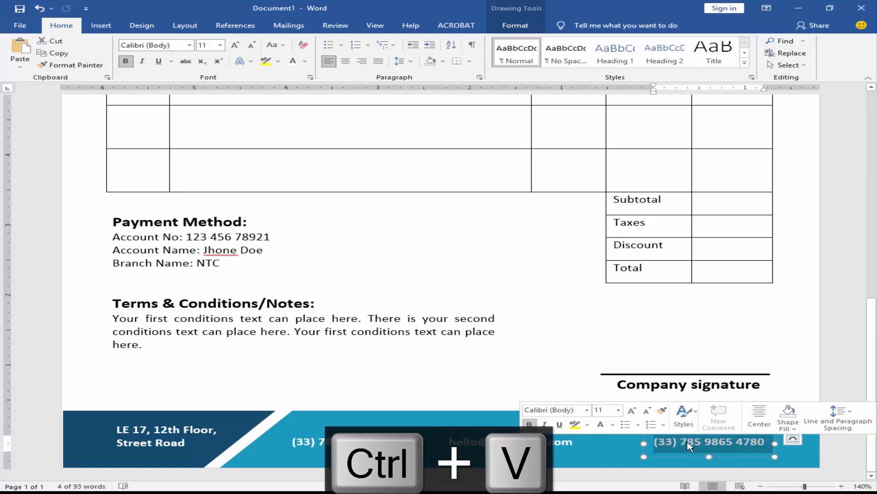
text(www.example.co)
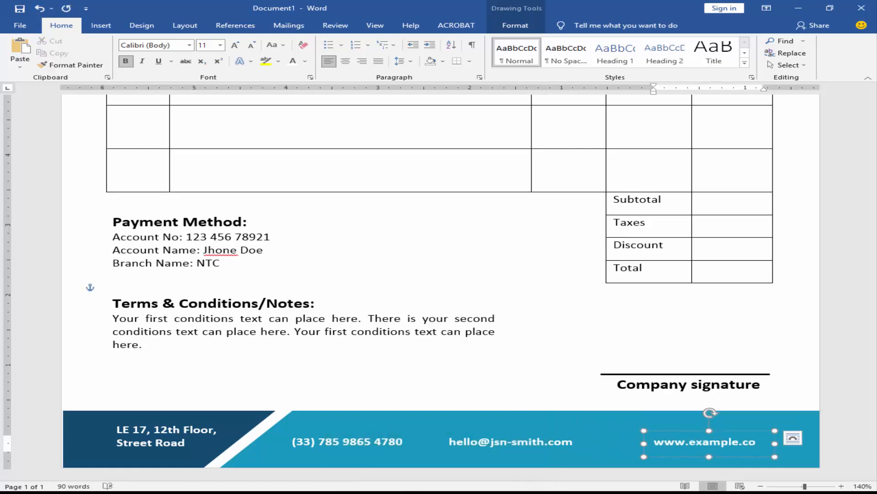
click(614, 442)
click(699, 442)
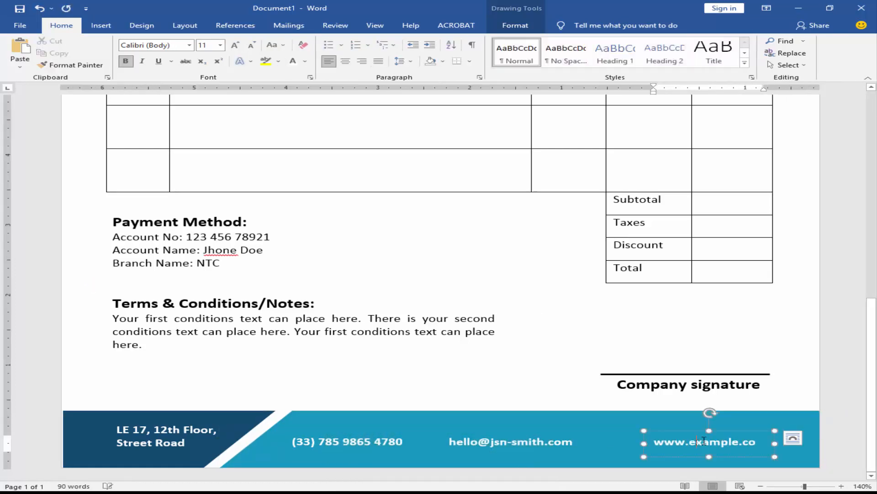
Shift the website, e-mail and phone text boxes slightly to the right to even out their spacing in the footer.
drag(695, 430, 705, 430)
click(518, 441)
drag(506, 428, 537, 428)
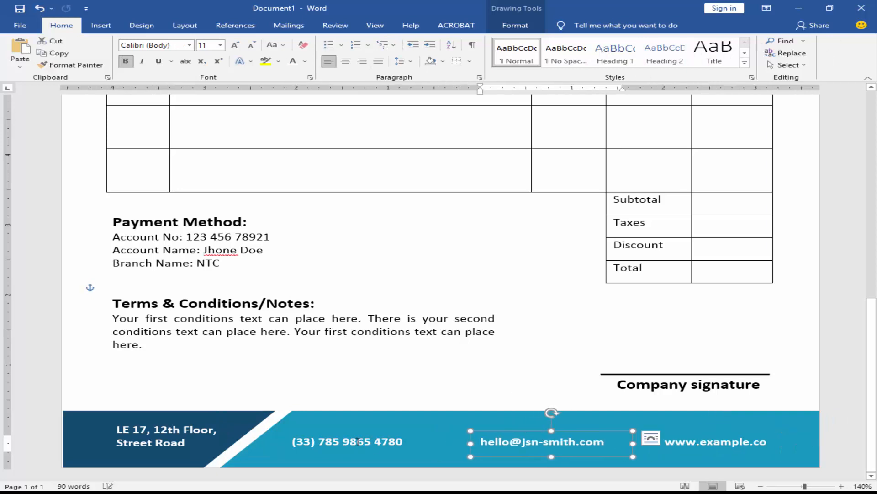
click(367, 431)
drag(368, 431, 380, 431)
click(545, 430)
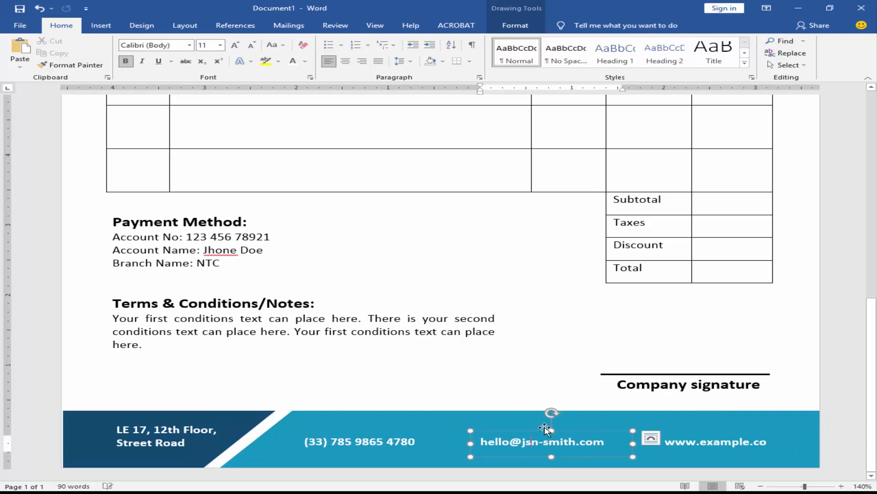
drag(529, 431, 533, 431)
Select the four footer text boxes together and align them by their vertical middles.
click(164, 442)
shift+click(341, 441)
shift+click(546, 442)
shift+click(715, 442)
click(515, 25)
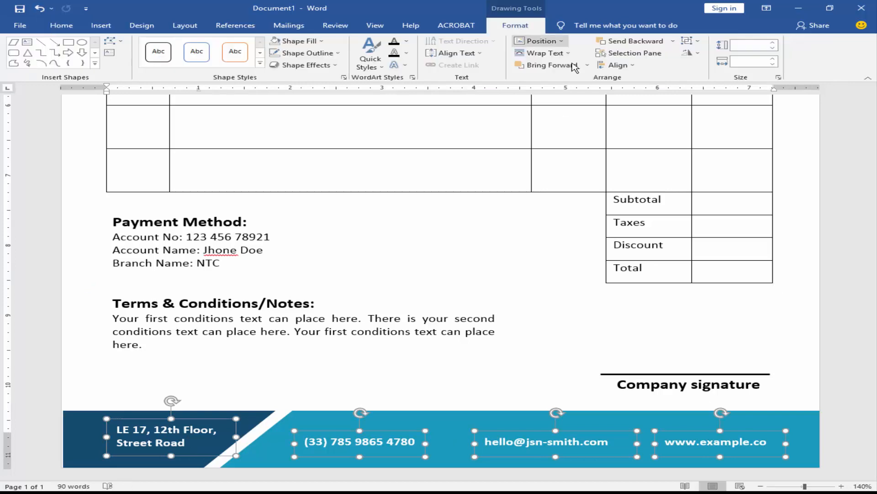
click(617, 65)
click(640, 129)
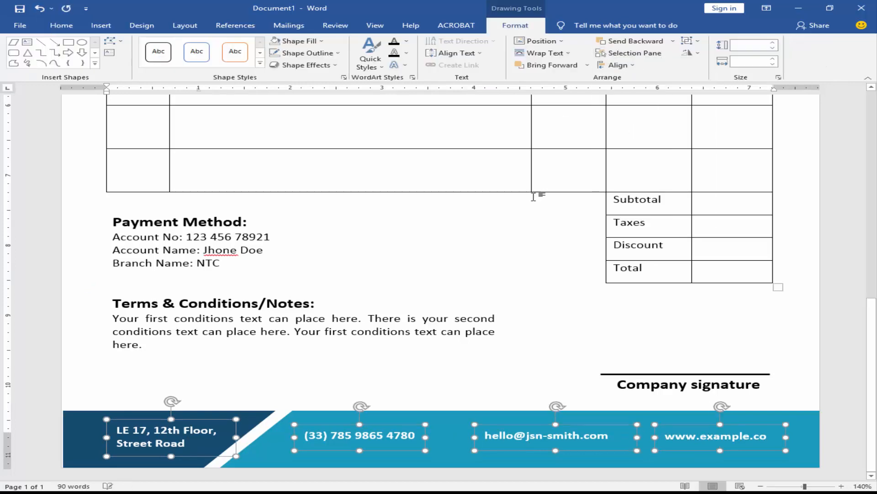
click(109, 289)
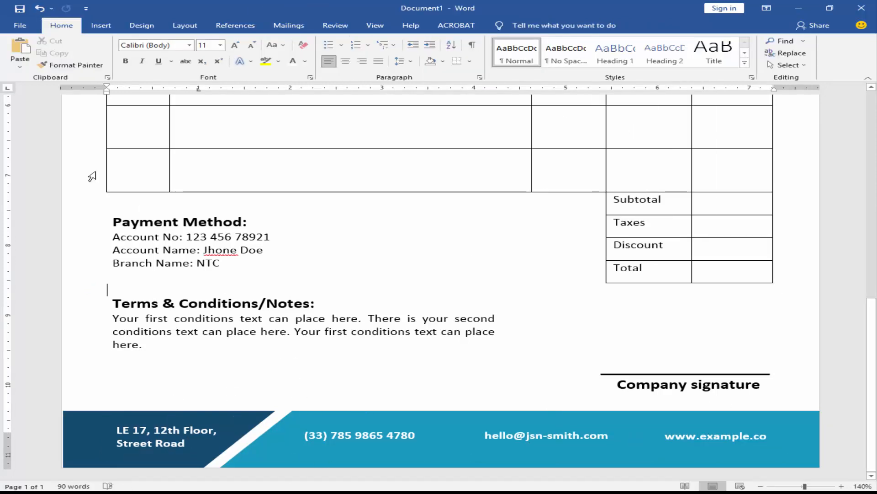
Draw a vertical line about 0.44 inches tall just before the footer address text.
click(101, 25)
click(182, 41)
click(168, 98)
drag(97, 424, 97, 455)
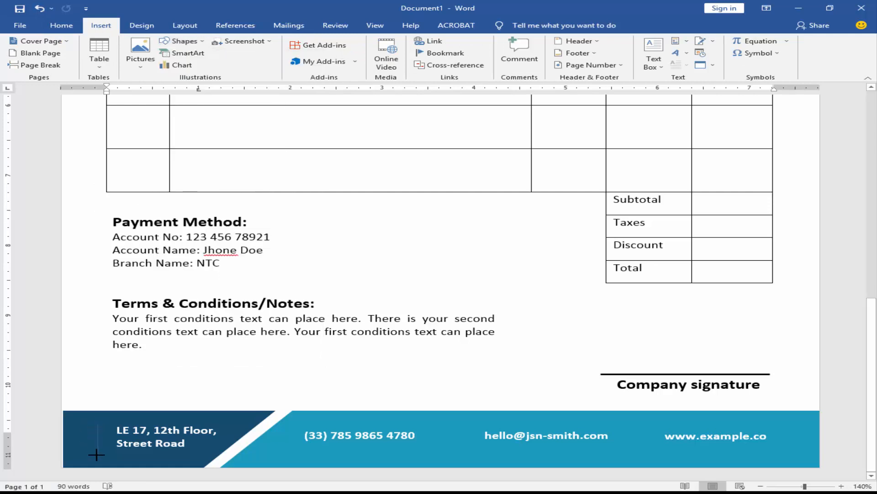
Color the footer's vertical line white and give it a thicker weight.
click(308, 52)
click(274, 76)
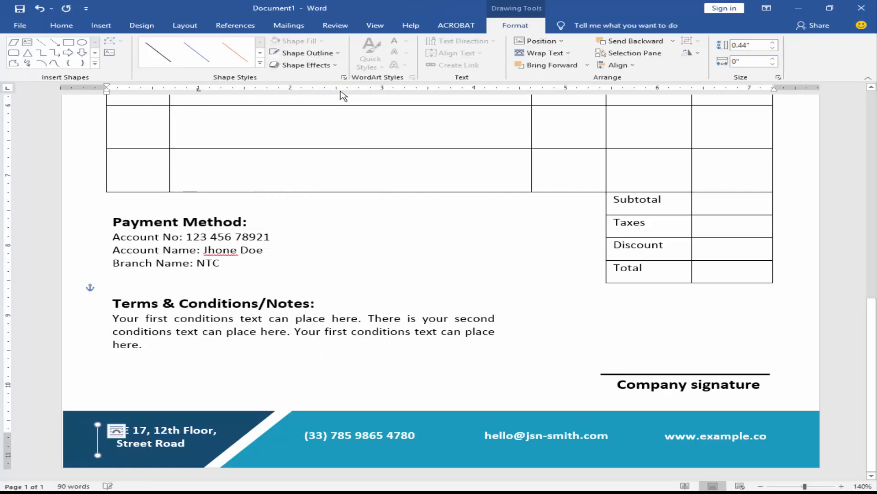
click(308, 53)
mouse_move(320, 192)
click(446, 251)
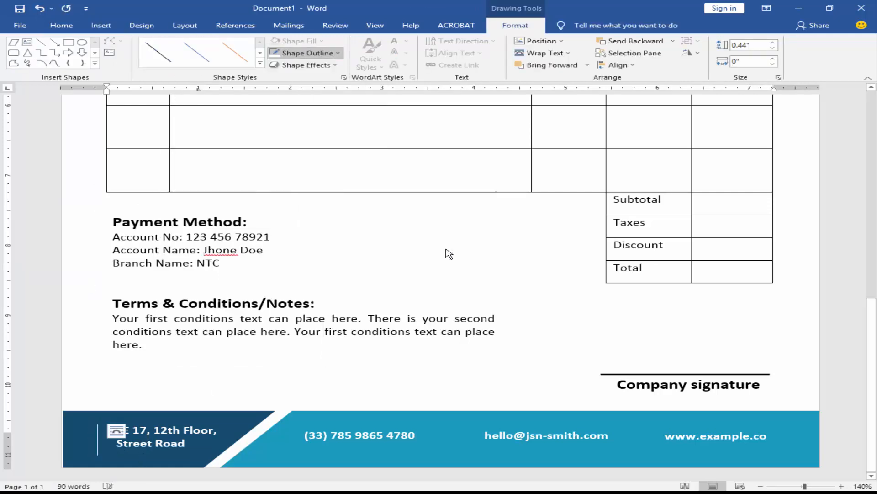
Duplicate the white vertical line in front of the footer's phone number, e-mail and website texts.
drag(98, 443, 284, 448)
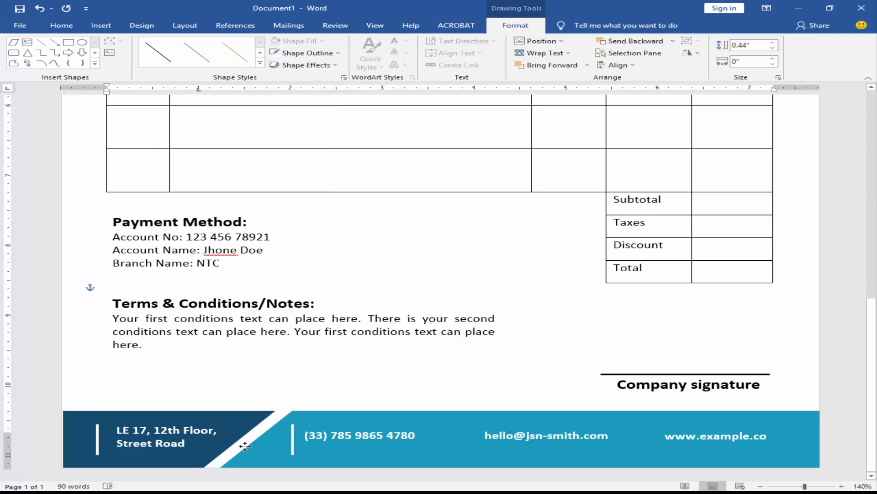
drag(472, 446, 644, 448)
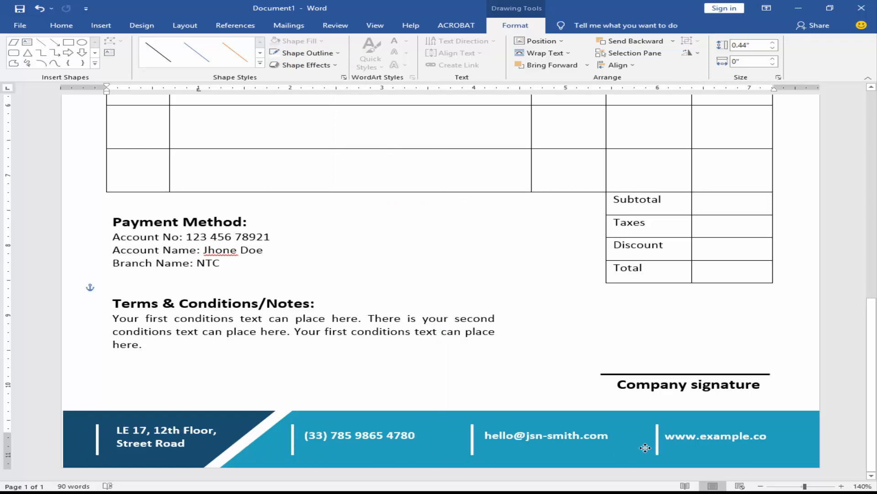
shift+click(474, 448)
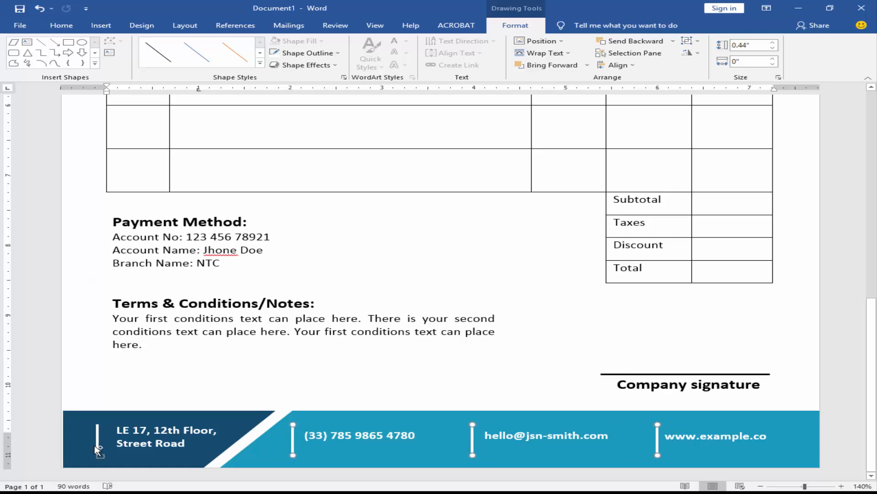
click(150, 431)
shift+click(100, 456)
click(147, 407)
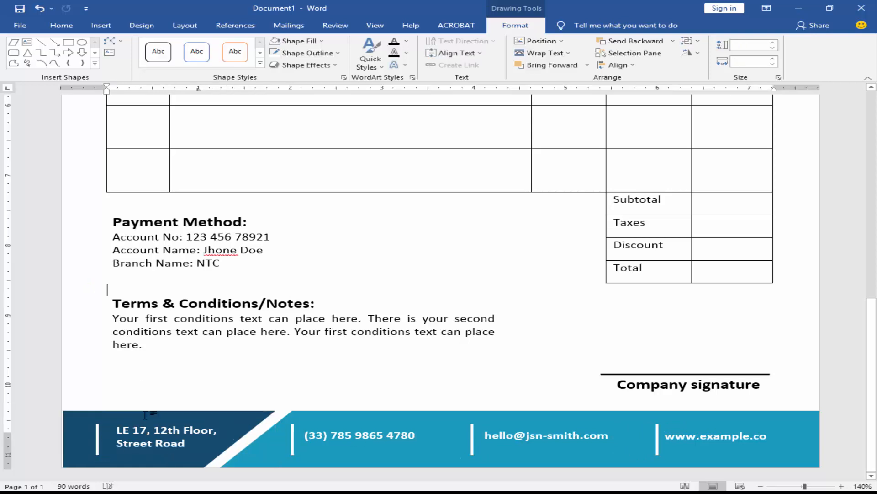
Select the footer's four text boxes together with their white separator lines and align them all by their vertical middles.
click(96, 437)
shift+click(158, 437)
shift+click(351, 436)
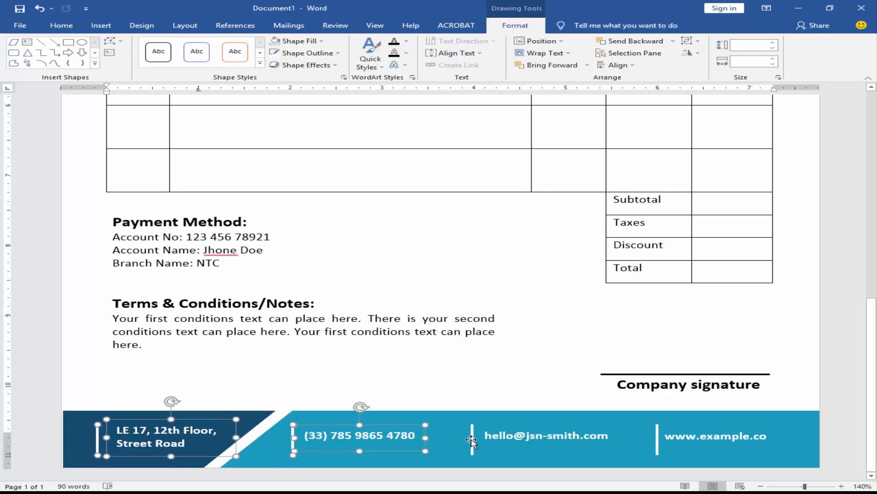
shift+click(473, 439)
shift+click(657, 441)
click(636, 66)
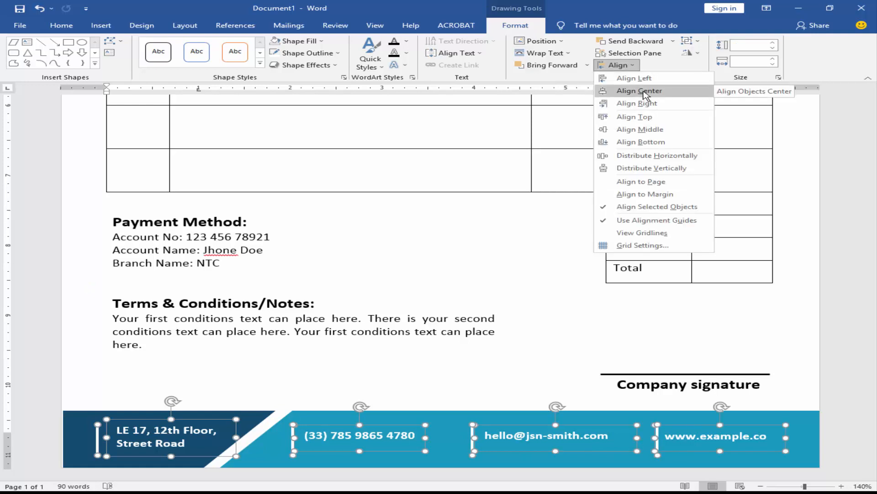
click(623, 130)
click(408, 437)
click(499, 359)
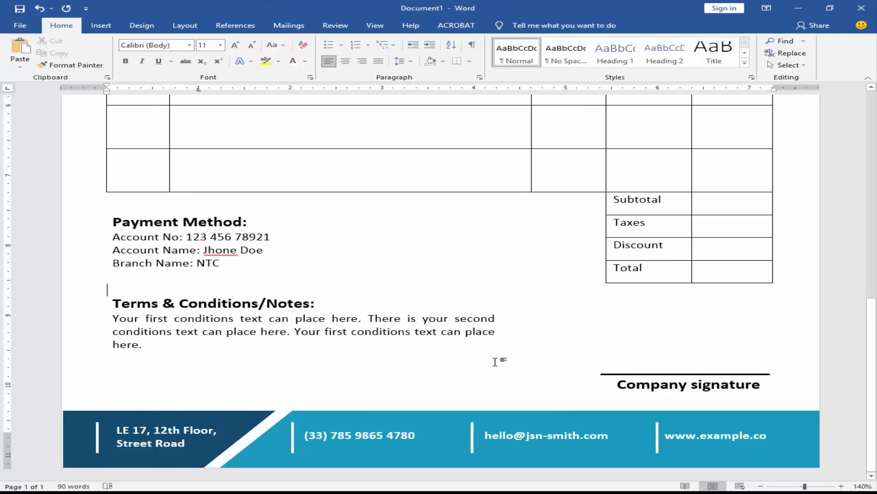
Bold the item table's header row labels and center them horizontally and vertically in their cells.
ctrl+scroll(496, 360, down, 5)
scroll(496, 360, up, 10)
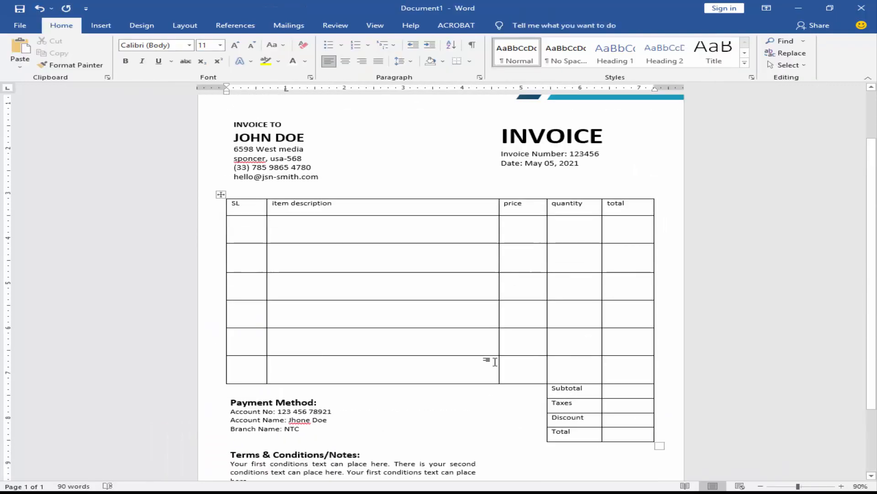
ctrl+scroll(495, 360, up, 2)
drag(184, 304, 673, 311)
key(ctrl+b)
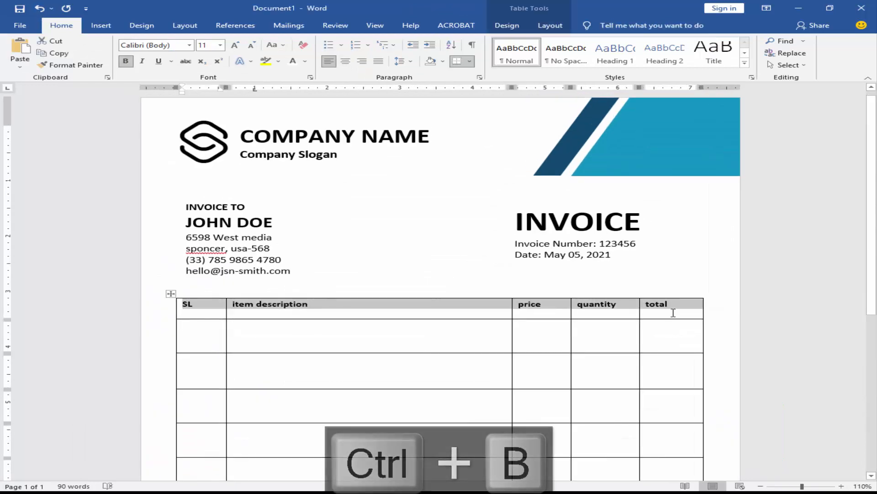
key(ctrl+e)
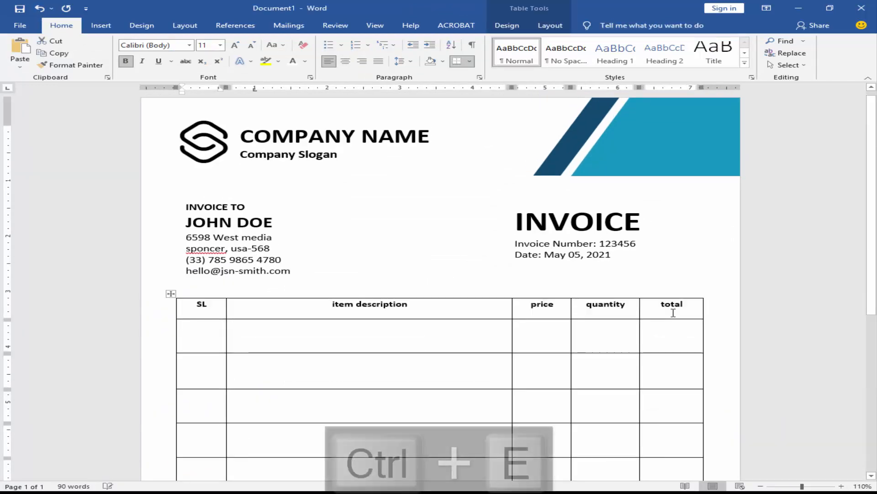
click(552, 27)
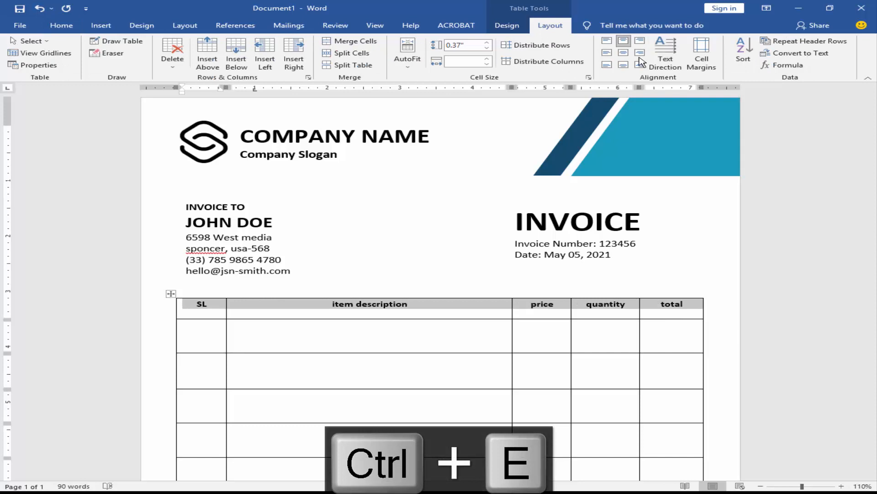
click(624, 54)
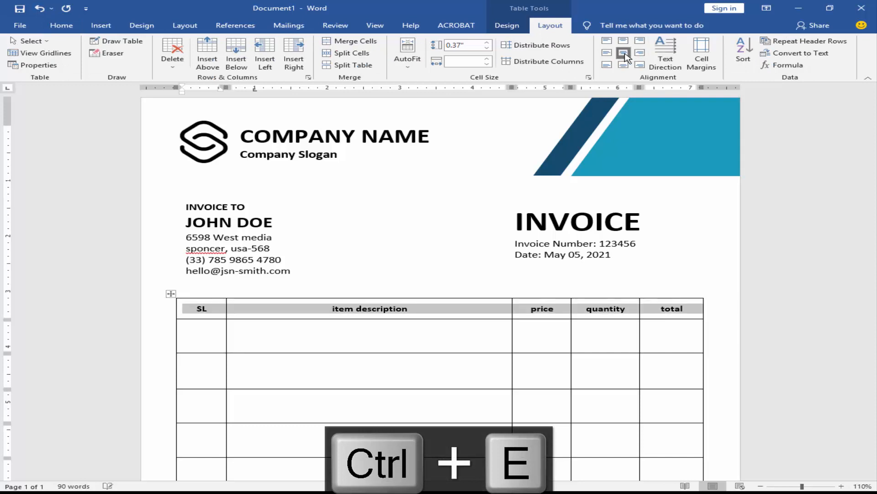
Increase the table header row's height to about 0.43 inches and shade the row with the recently used dark teal.
click(368, 309)
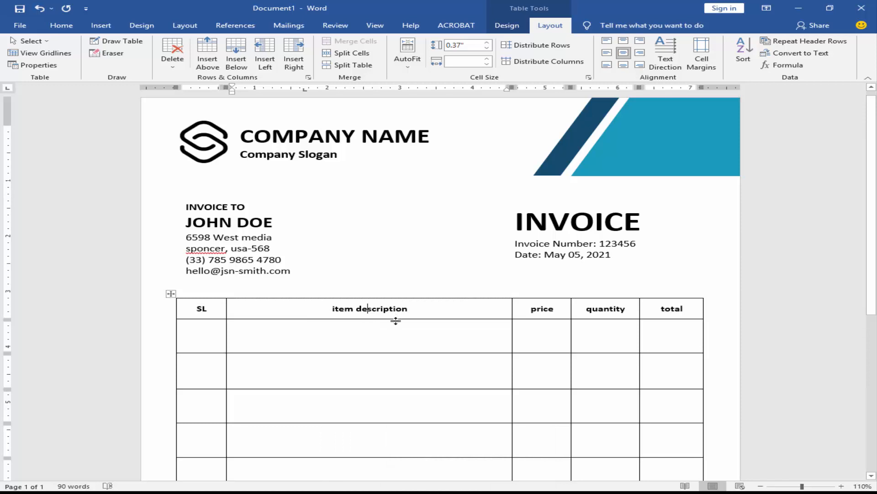
drag(396, 320, 396, 324)
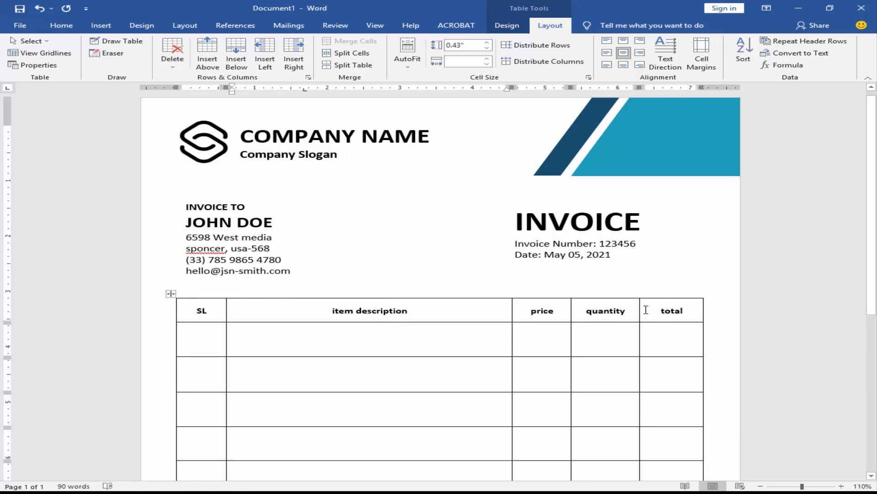
drag(646, 310, 202, 311)
click(506, 25)
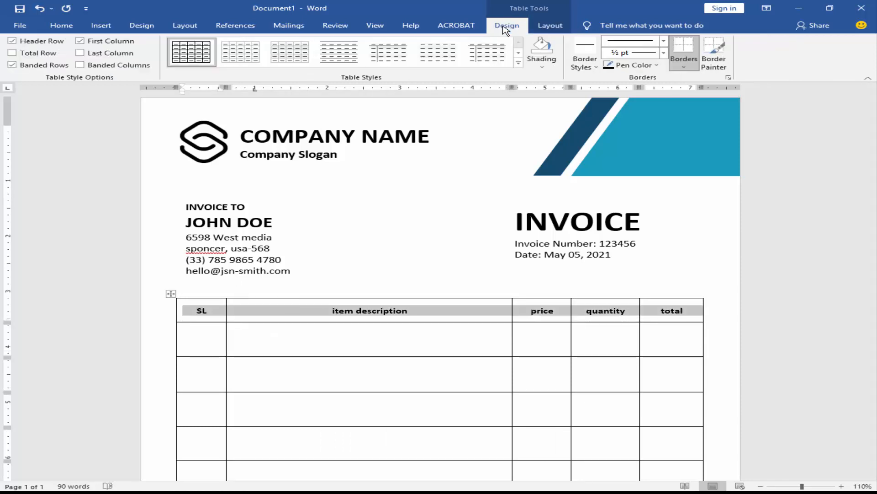
click(543, 66)
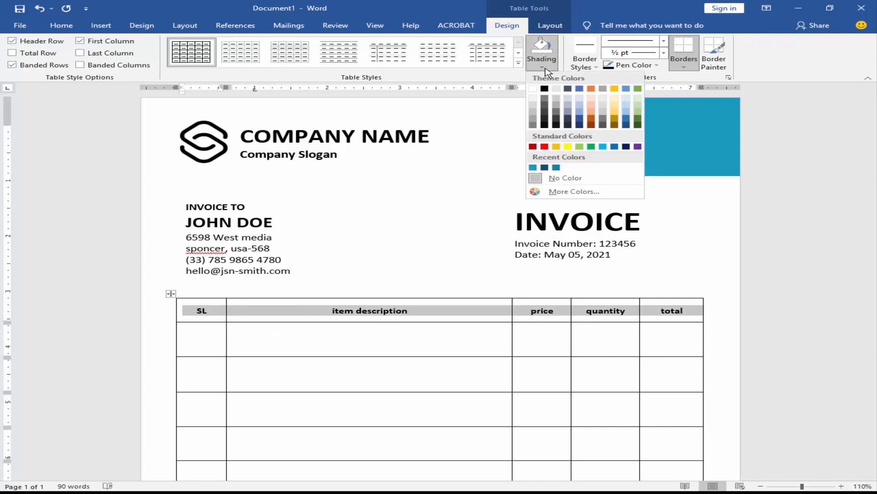
click(556, 167)
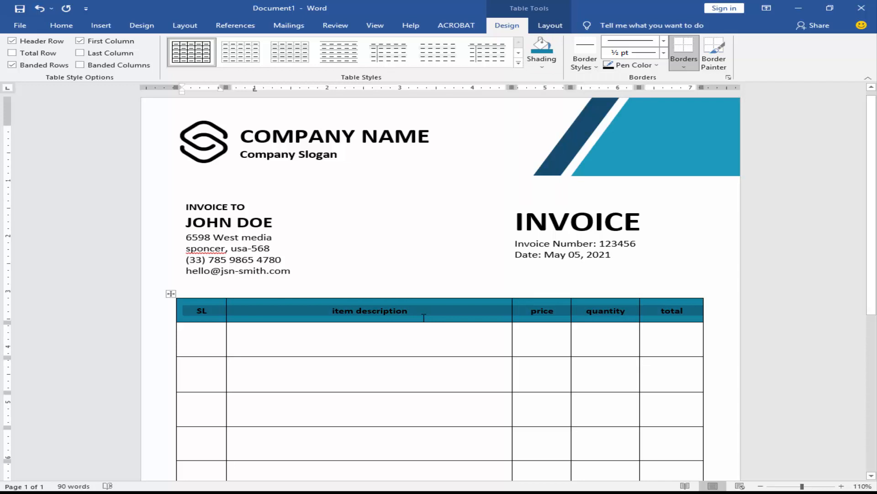
Enlarge the table header labels to 12 pt and color their text white.
key(ctrl+shift+period)
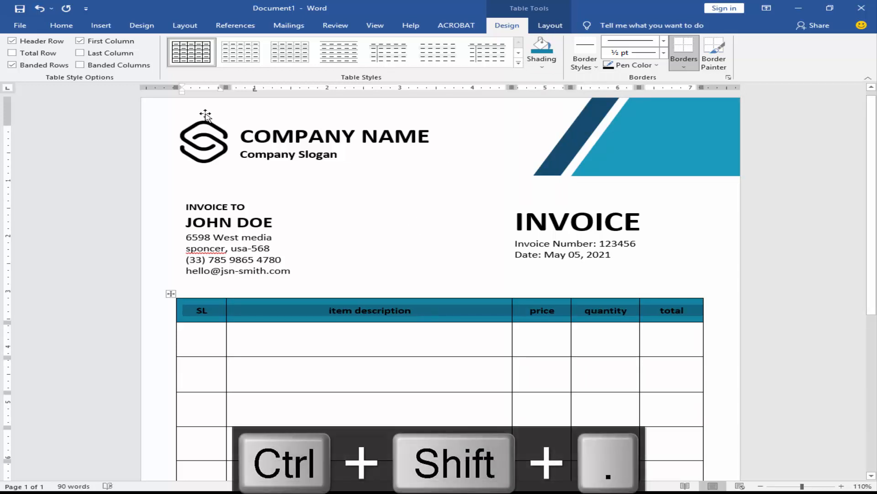
click(62, 25)
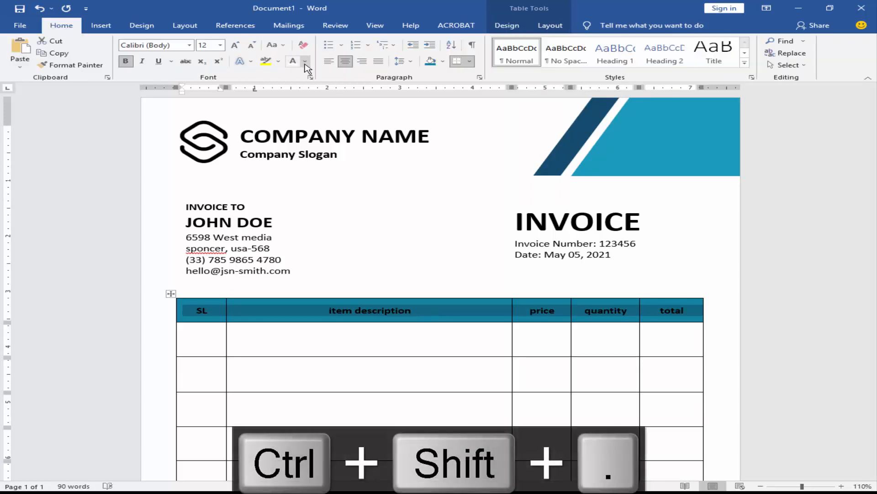
click(354, 331)
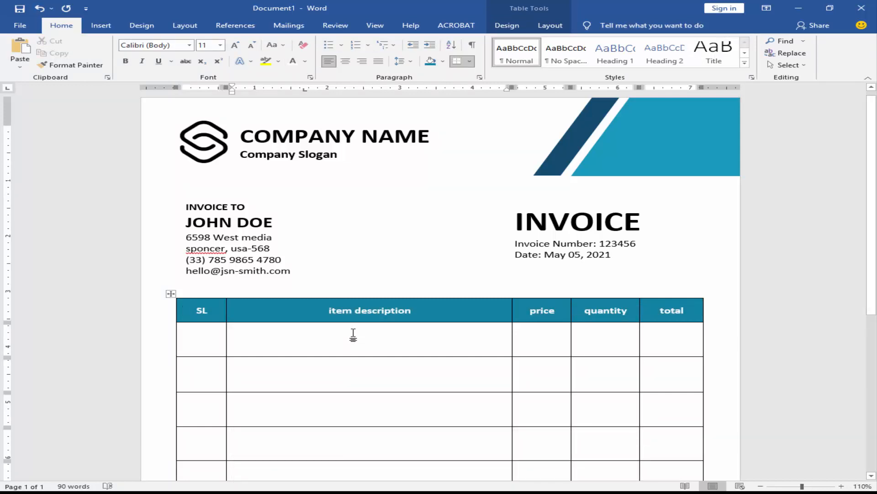
Align the Subtotal, Taxes, Discount and Total labels center right in their cells and make them bold.
scroll(354, 334, down, 5)
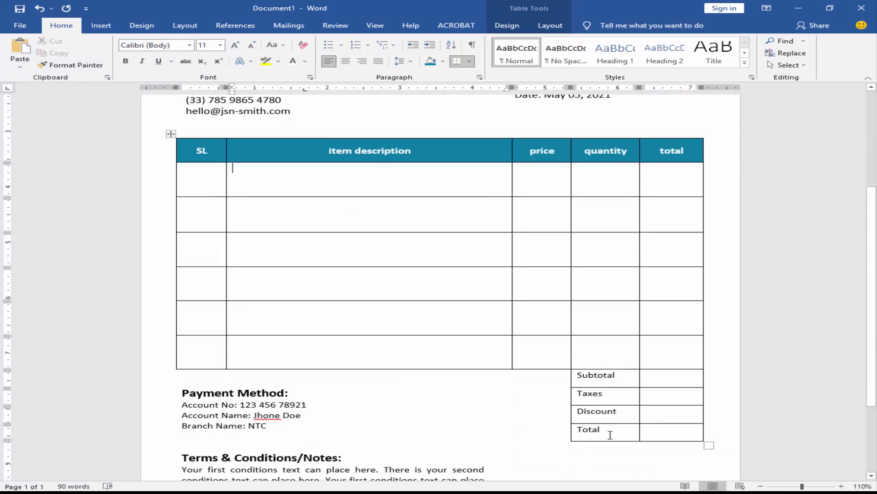
shift+click(605, 432)
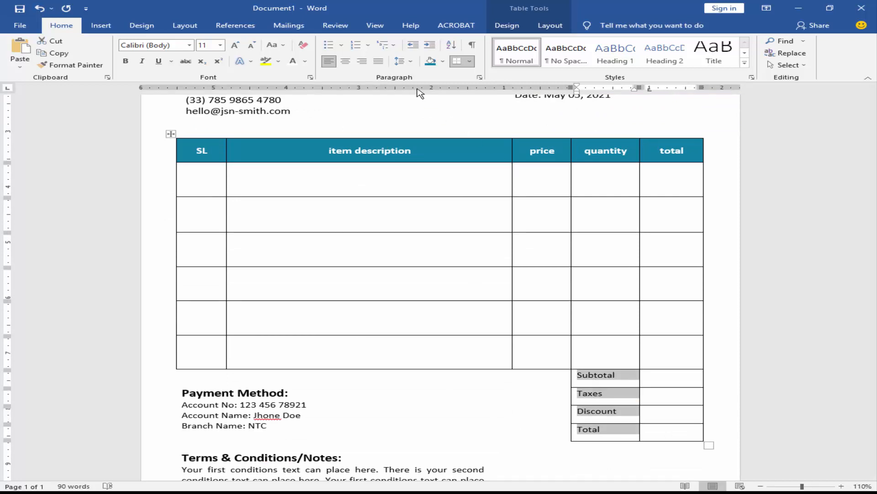
click(551, 26)
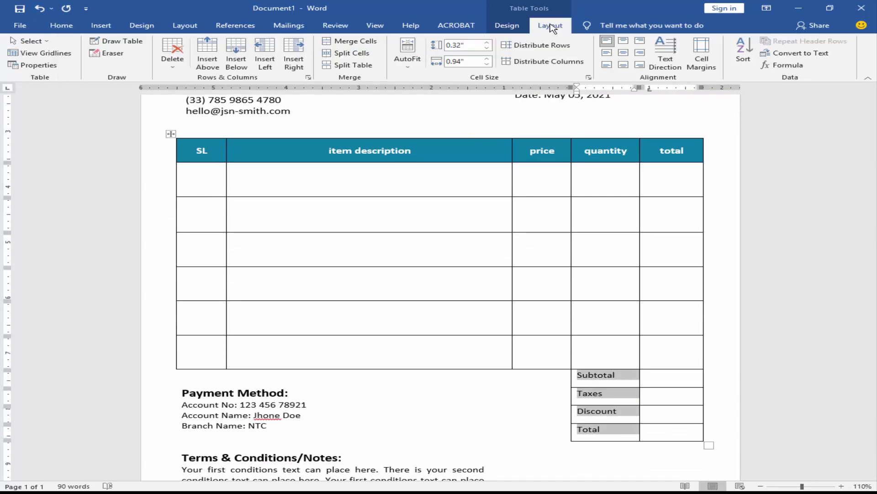
click(640, 53)
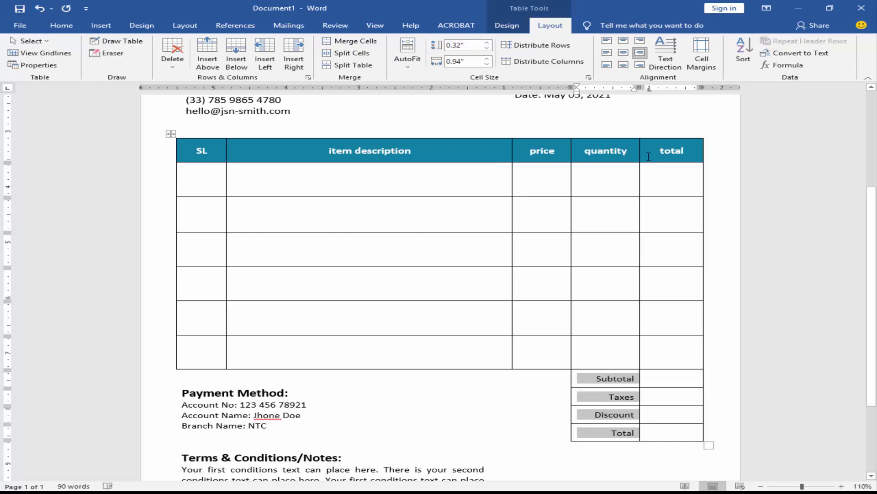
key(ctrl+b)
scroll(407, 411, down, 1)
scroll(408, 411, down, 4)
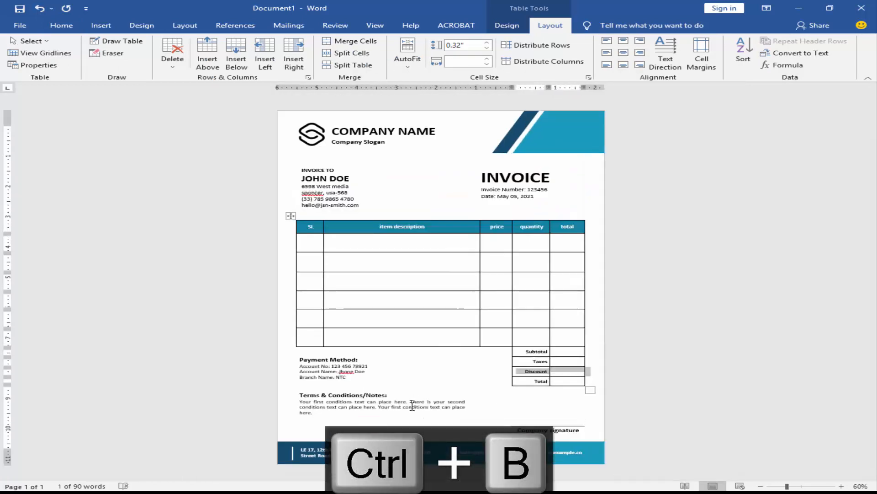
Shade the empty cell beside the Total label with the header row's dark teal.
scroll(617, 386, up, 3)
click(609, 388)
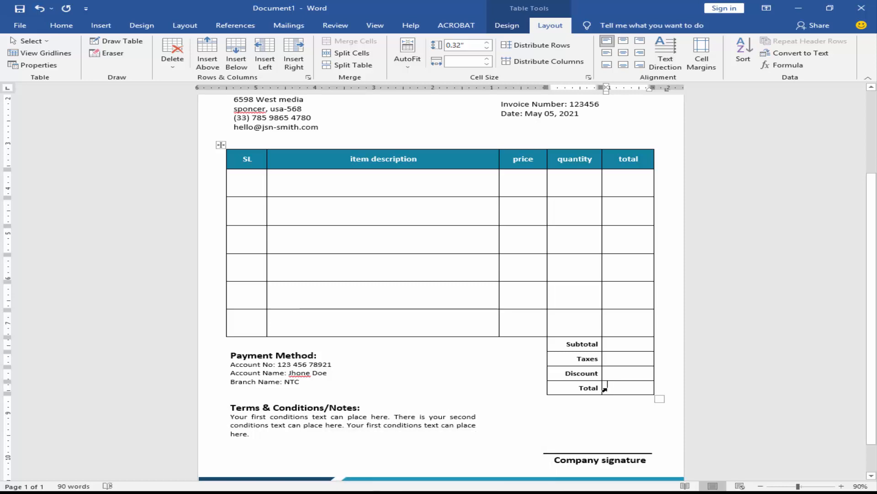
click(604, 389)
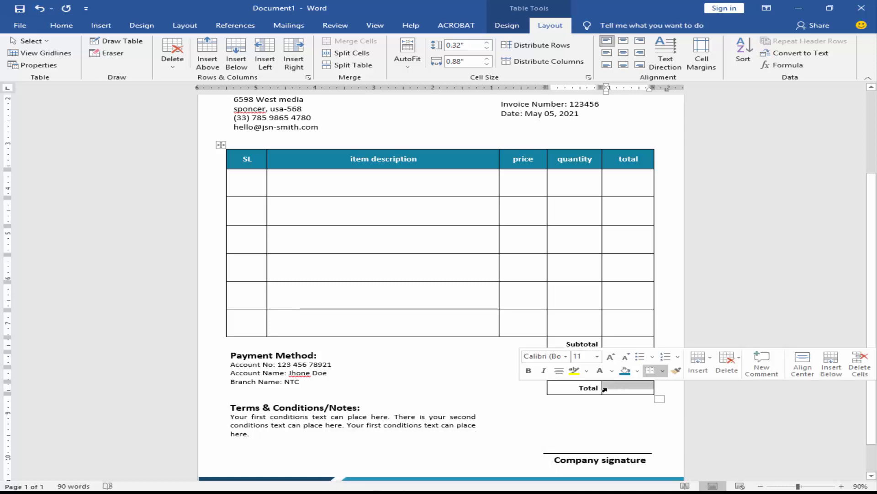
click(518, 32)
click(542, 47)
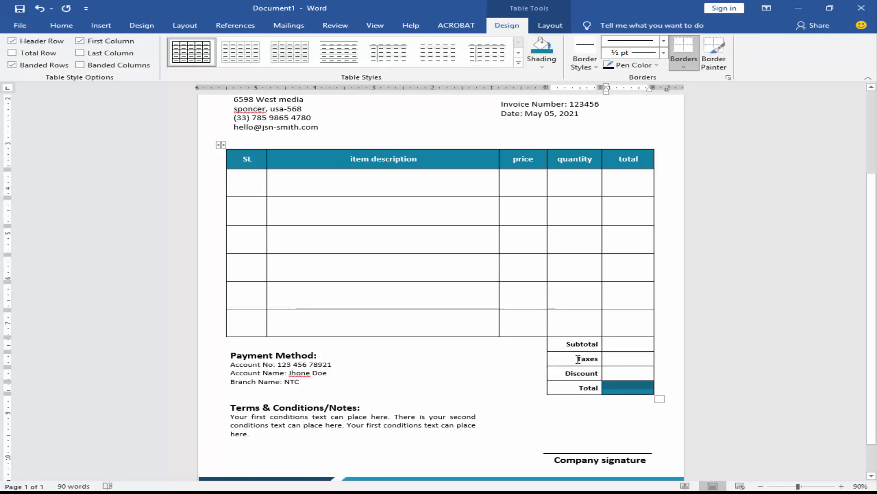
click(542, 356)
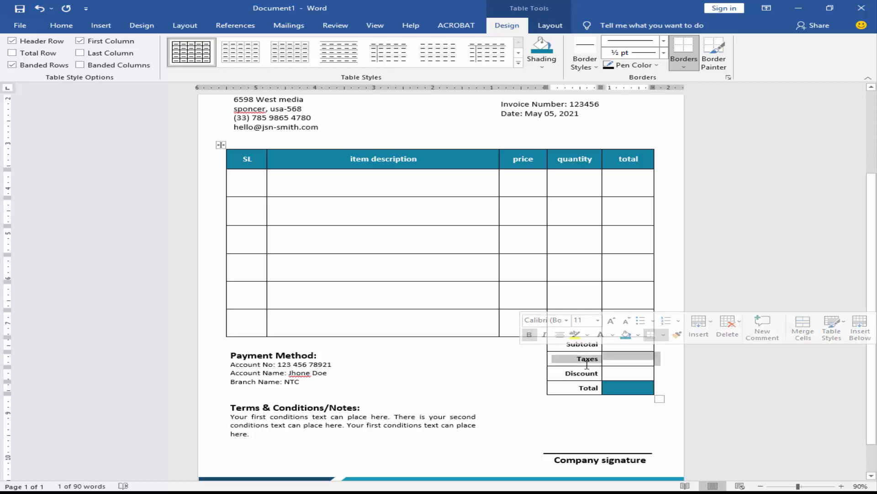
Try a dark teal background shading on the INVOICE heading and undo it.
scroll(525, 357, up, 2)
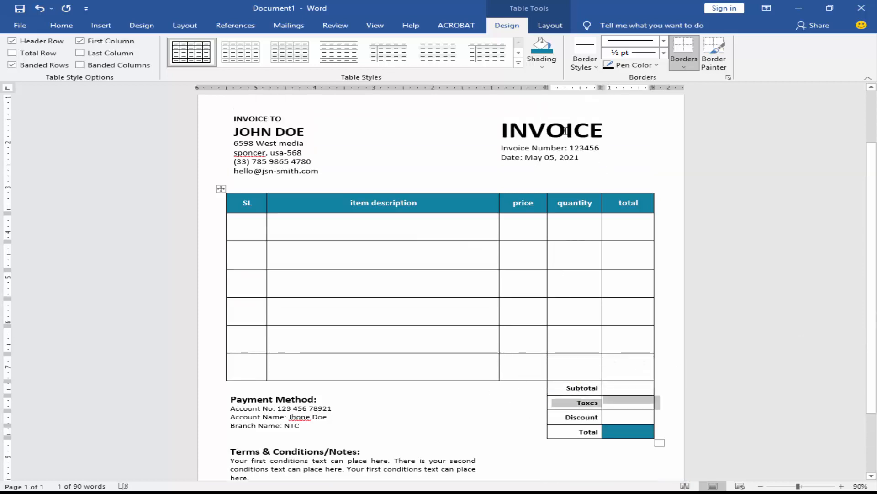
double_click(526, 133)
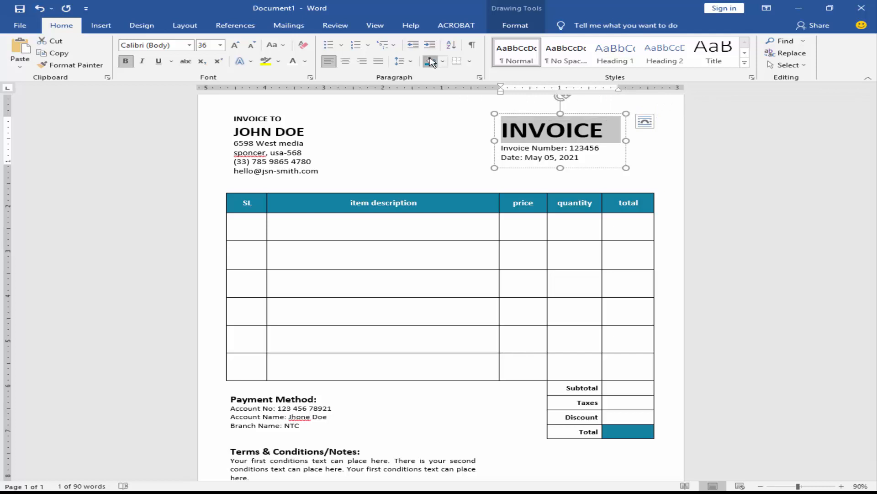
click(431, 62)
click(457, 265)
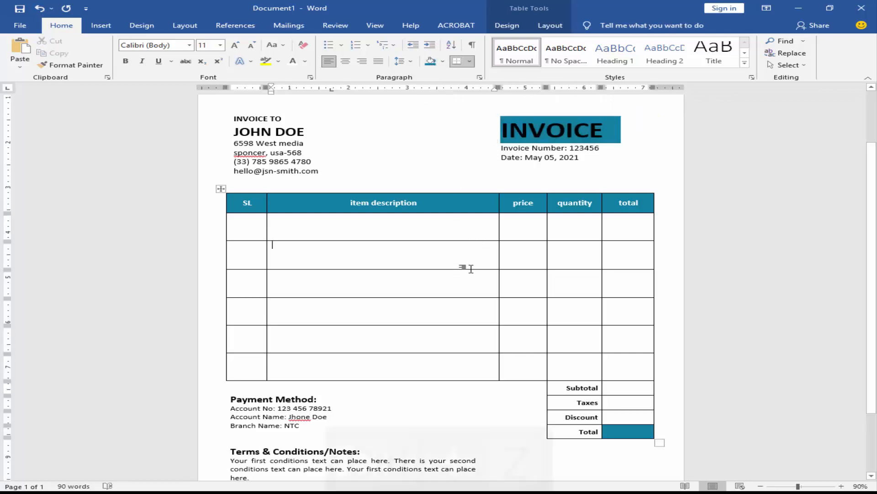
key(ctrl+z)
Color the INVOICE heading's text with the same dark teal as the table header.
click(306, 62)
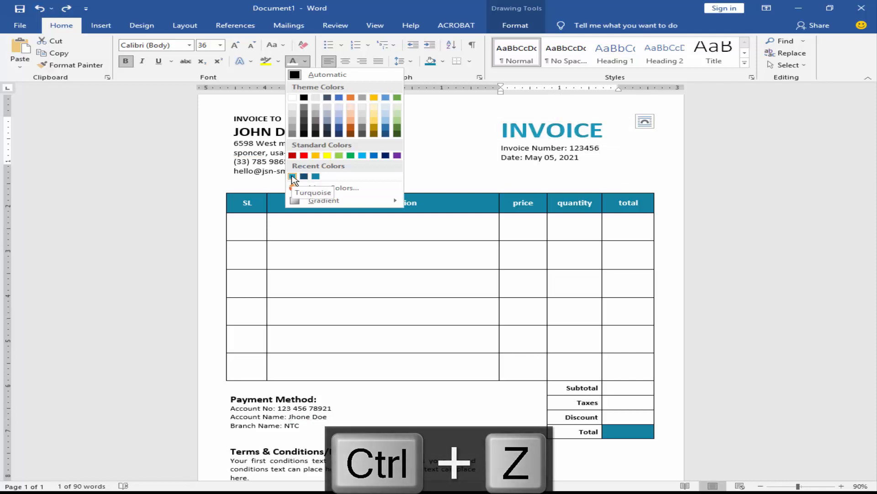
click(315, 177)
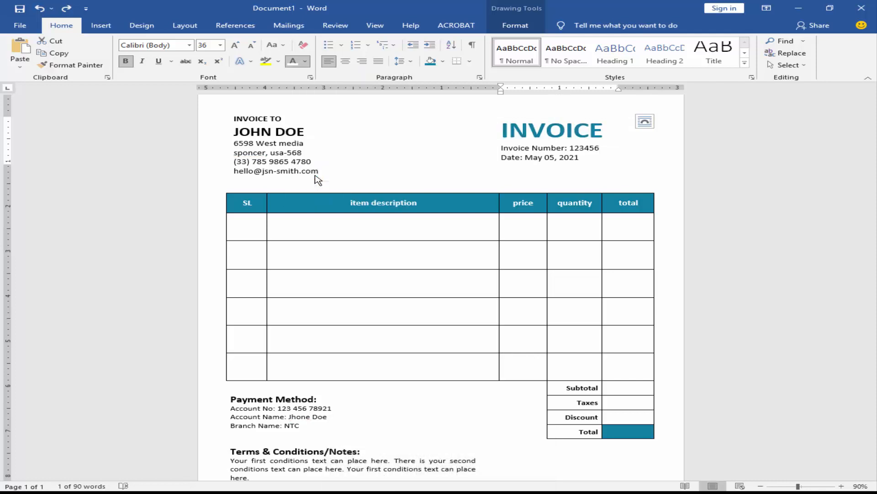
click(384, 268)
Recolor the company logo picture with the lighter of the two blue accent variations.
scroll(471, 313, up, 3)
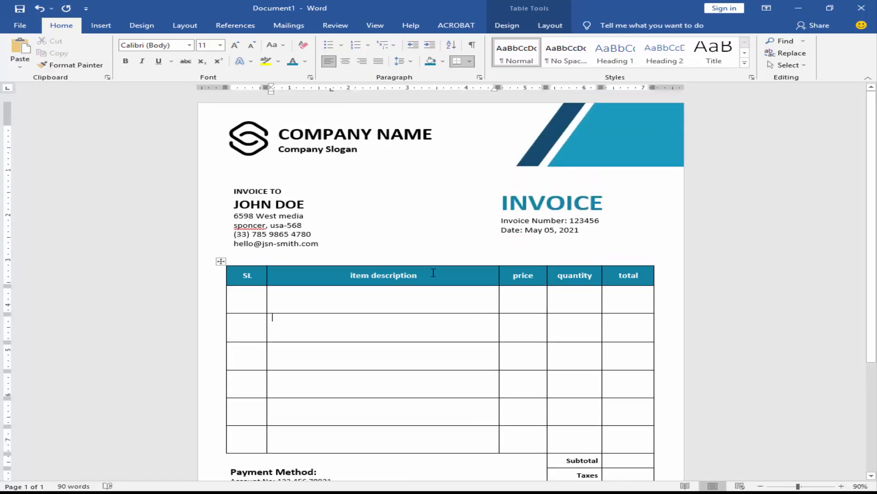
click(337, 137)
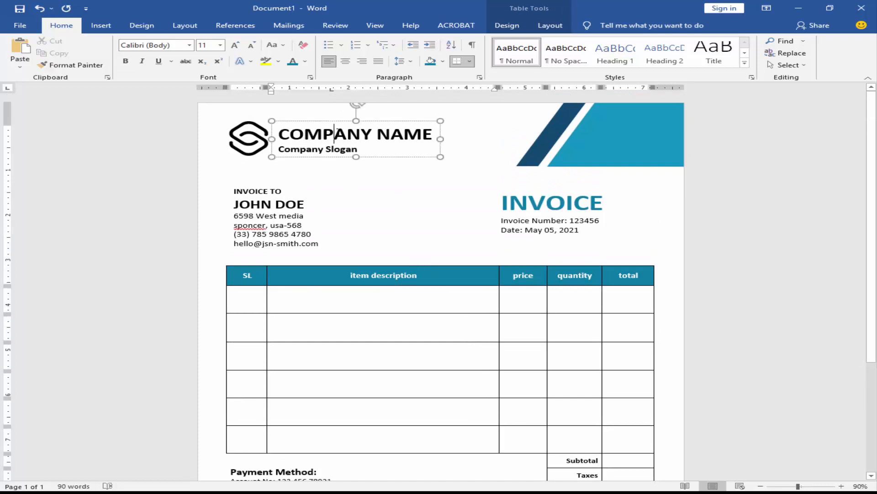
click(244, 107)
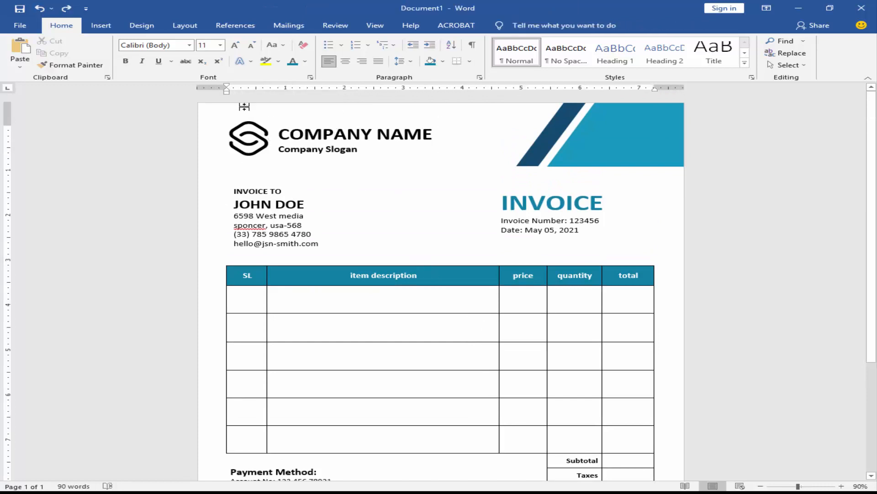
click(252, 144)
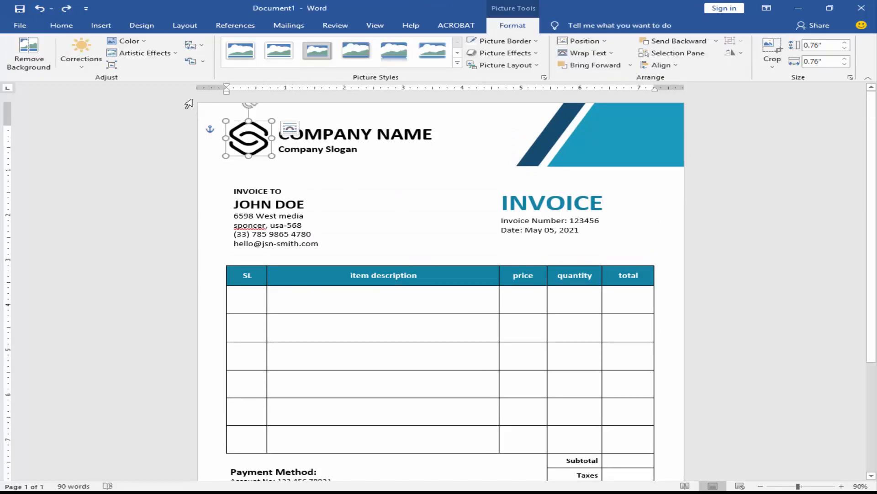
click(126, 40)
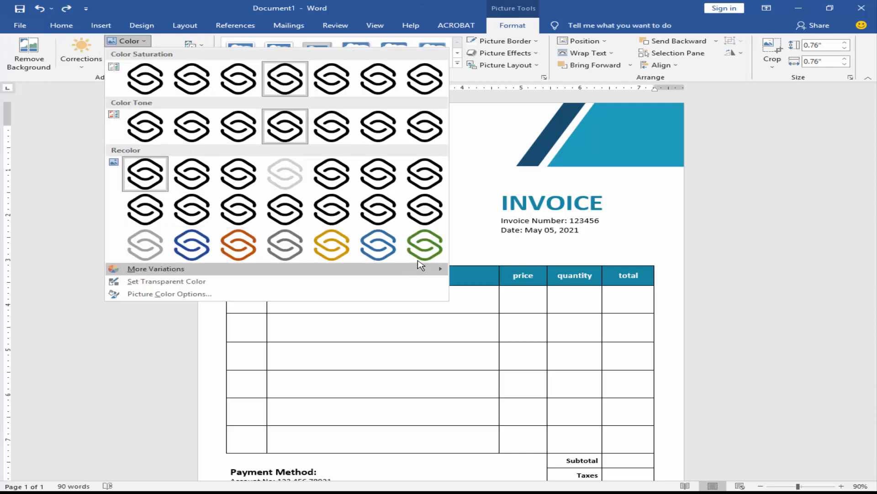
click(385, 250)
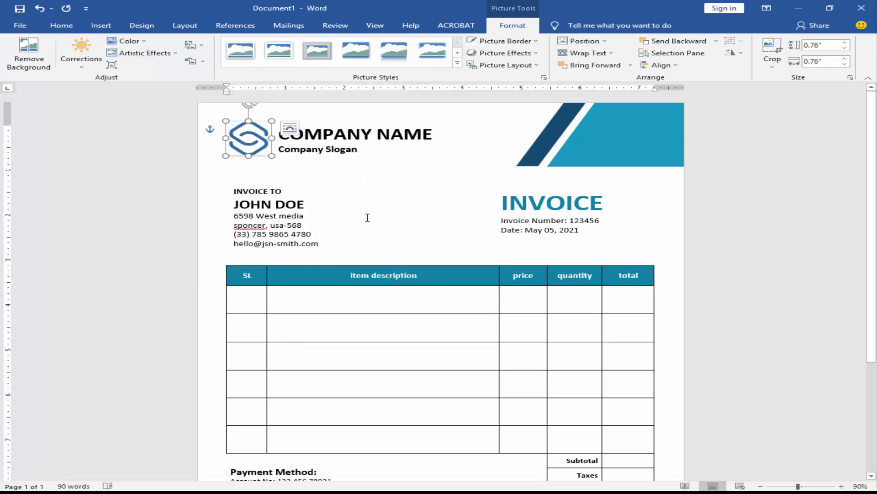
click(374, 216)
scroll(393, 231, down, 4)
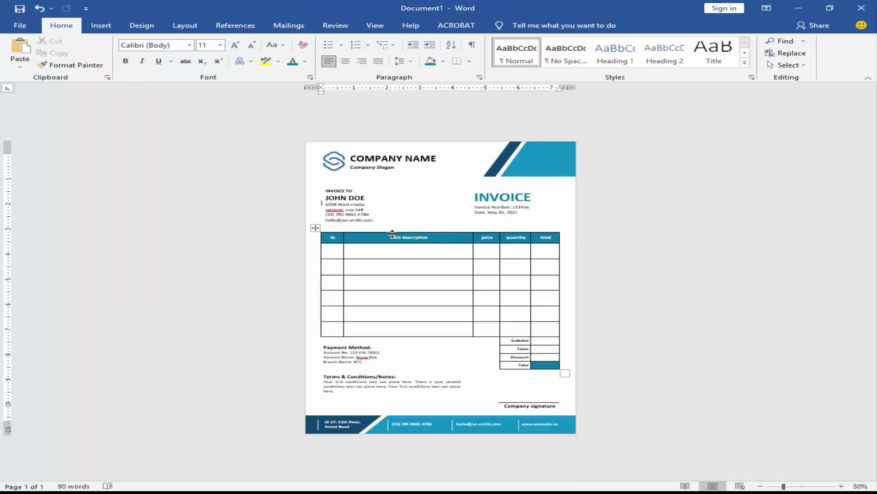
scroll(392, 234, up, 1)
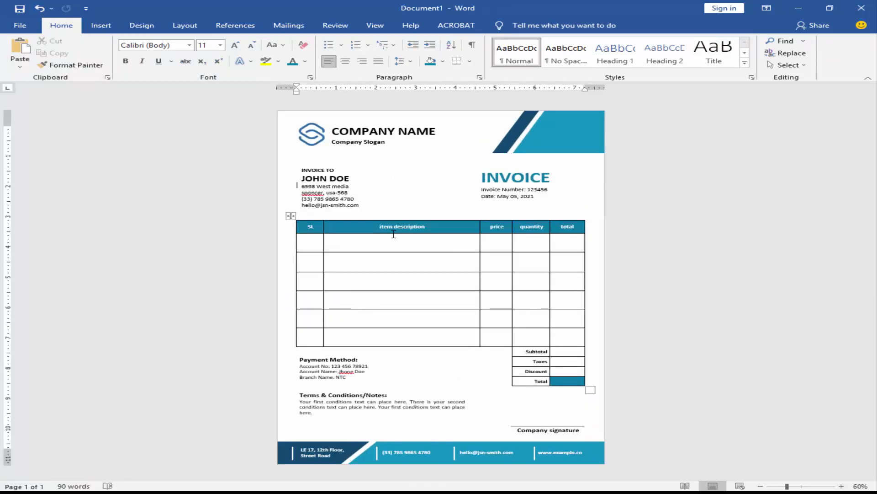